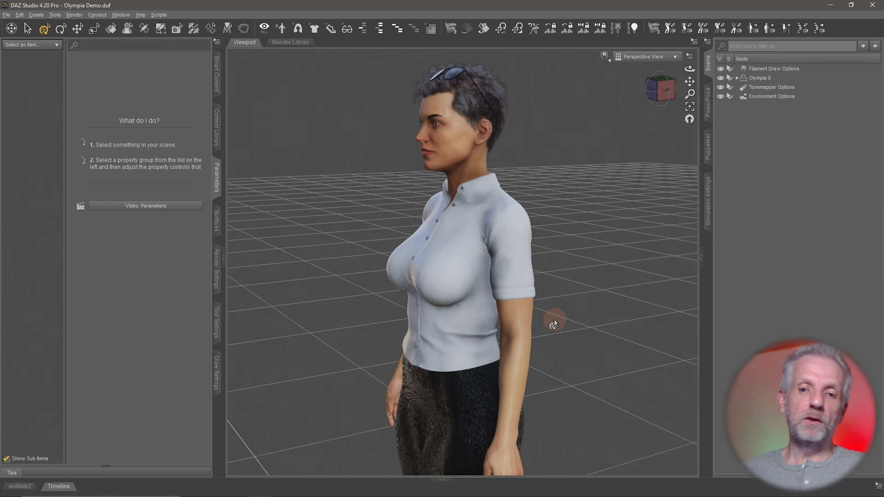
Orbit the viewport around toward the front of the Olympia 8 figure
{"action": "middle_click_drag", "start_coordinate": [453, 332], "coordinate": [542, 372]}
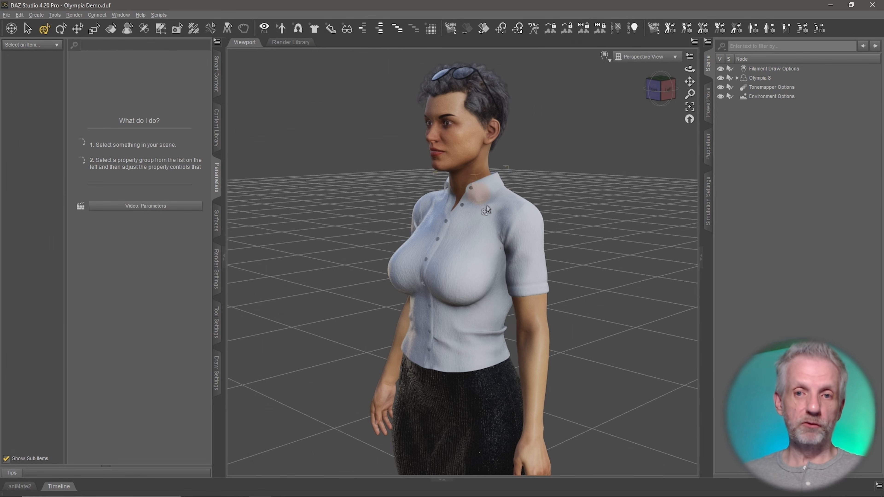
Expand Olympia 8 and hide its Eyelashes, Skirt and Frankie Hair
{"action": "left_click", "coordinate": [737, 78]}
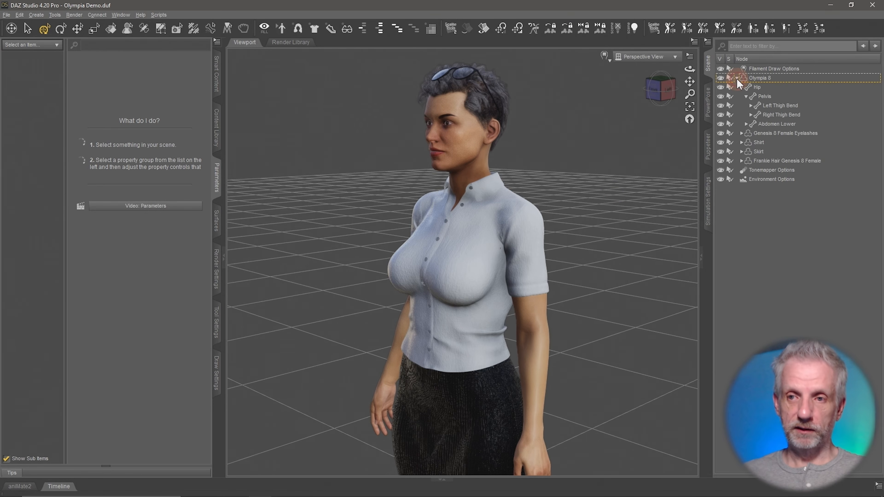
{"action": "left_click", "coordinate": [748, 98]}
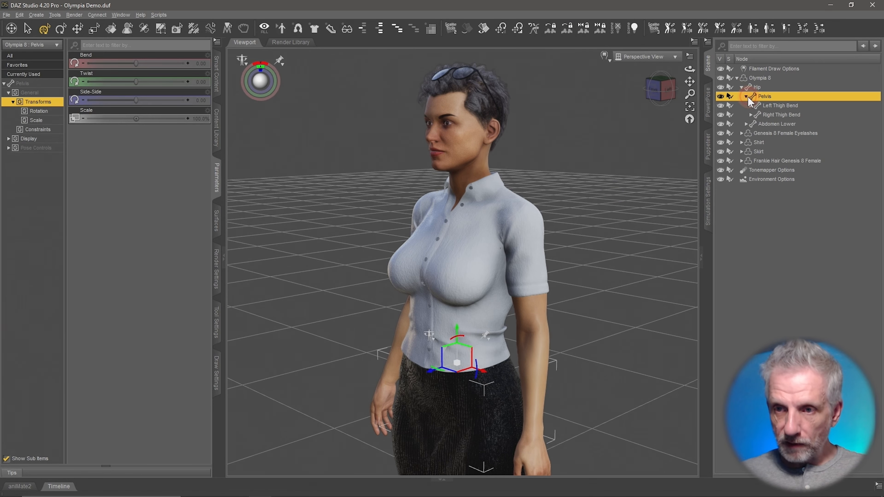
{"action": "left_click", "coordinate": [720, 132]}
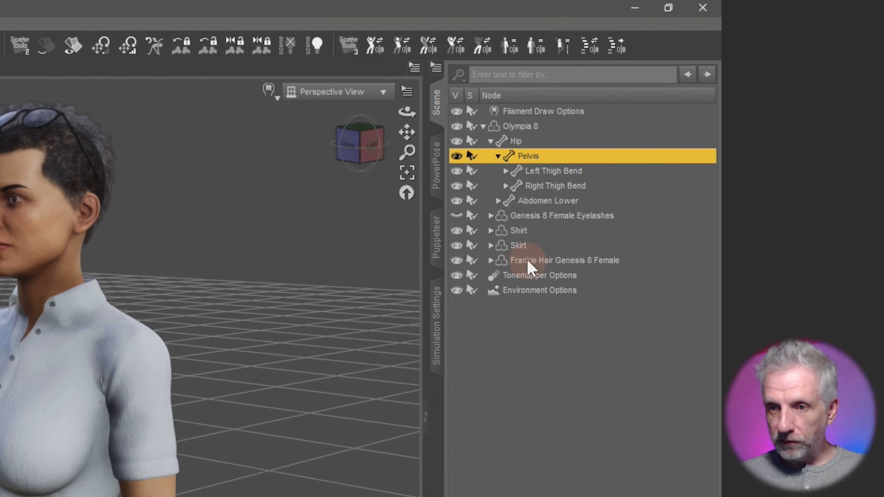
{"action": "left_click", "coordinate": [457, 246]}
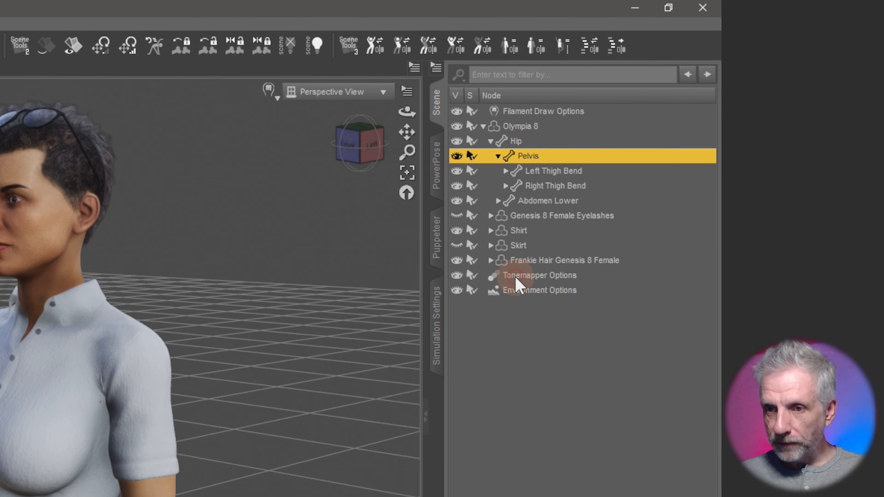
{"action": "left_click", "coordinate": [456, 260]}
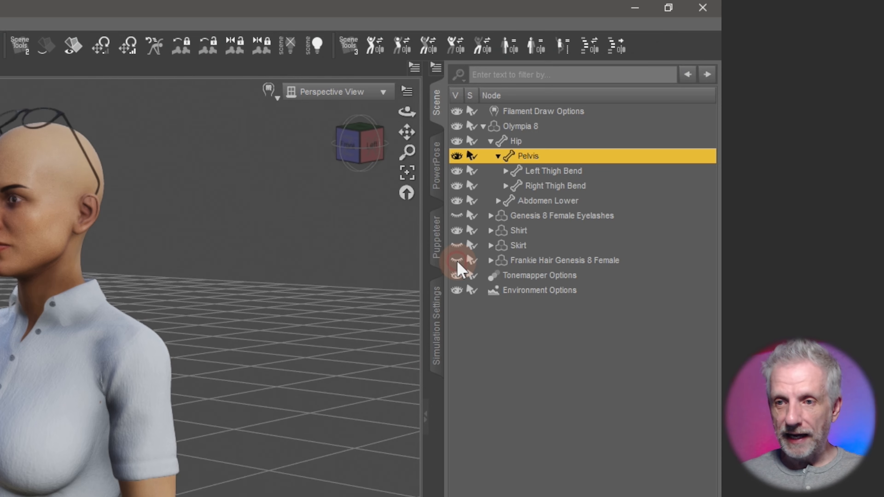
Select the EyeglassesFemale1 glasses and hide them
{"action": "right_click", "coordinate": [52, 122]}
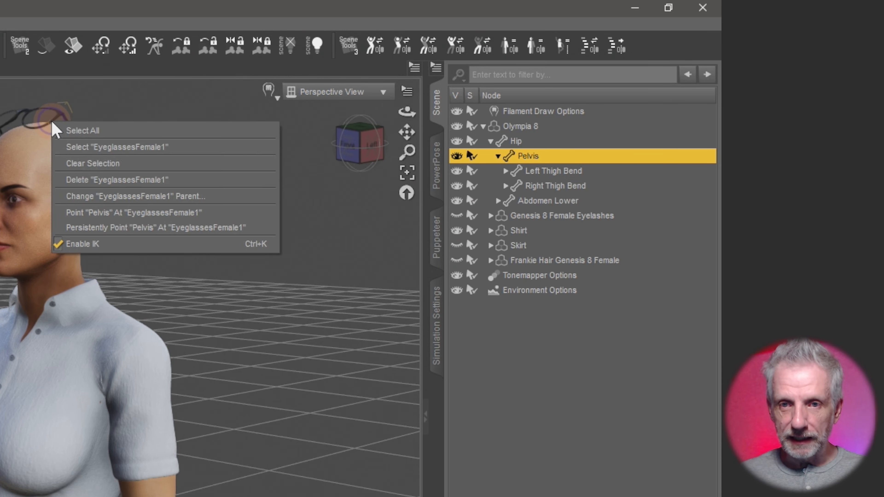
{"action": "left_click", "coordinate": [105, 146]}
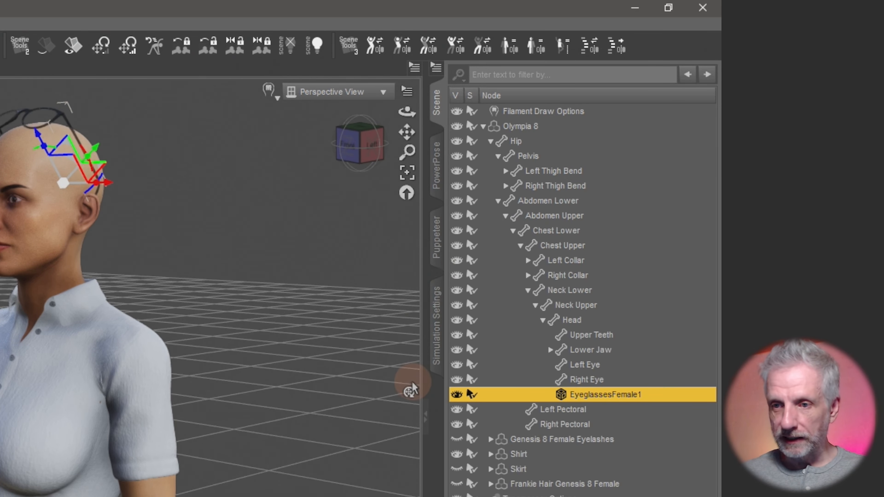
{"action": "left_click", "coordinate": [456, 394]}
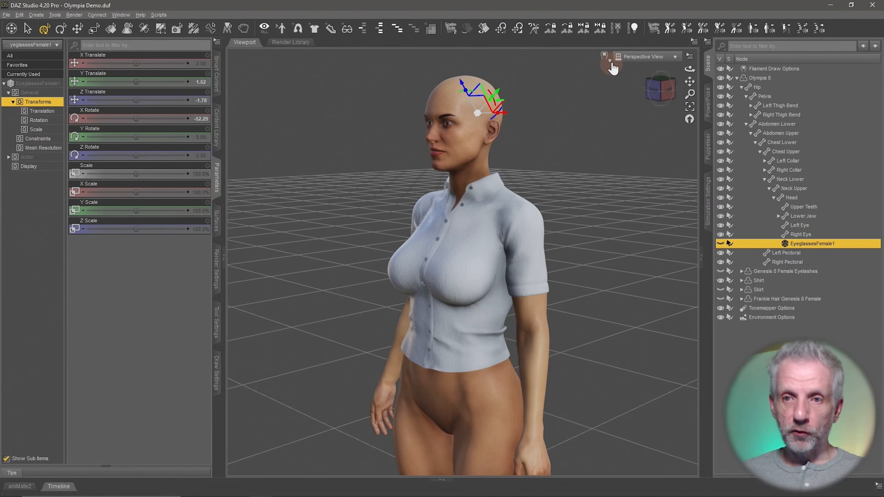
Switch the viewport to plain grey shading and hide the Shirt
{"action": "left_click", "coordinate": [609, 62]}
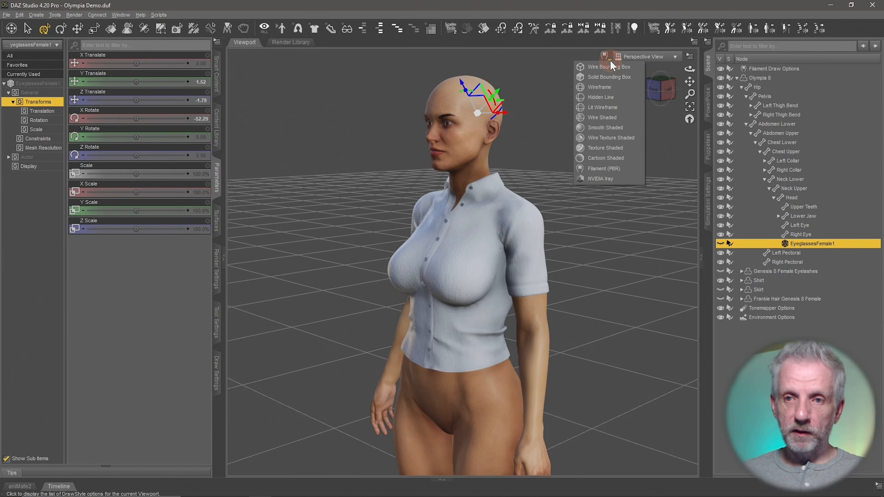
{"action": "left_click", "coordinate": [623, 134]}
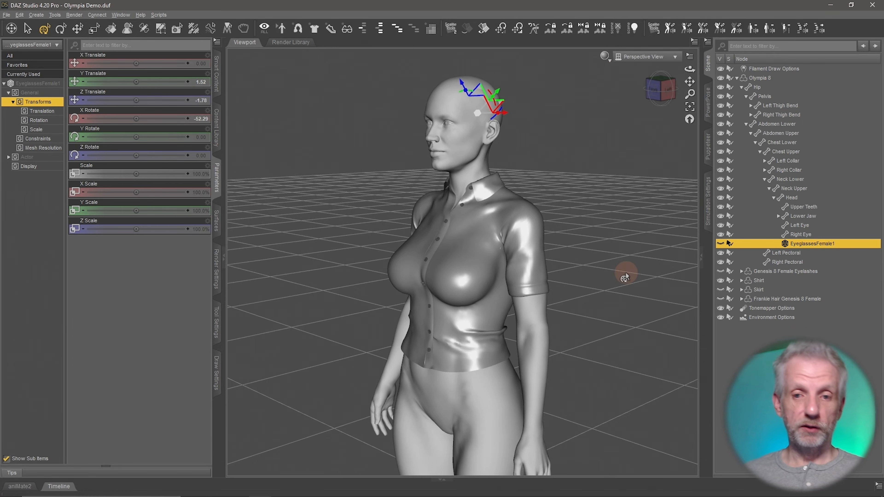
{"action": "middle_click_drag", "start_coordinate": [615, 298], "coordinate": [615, 299]}
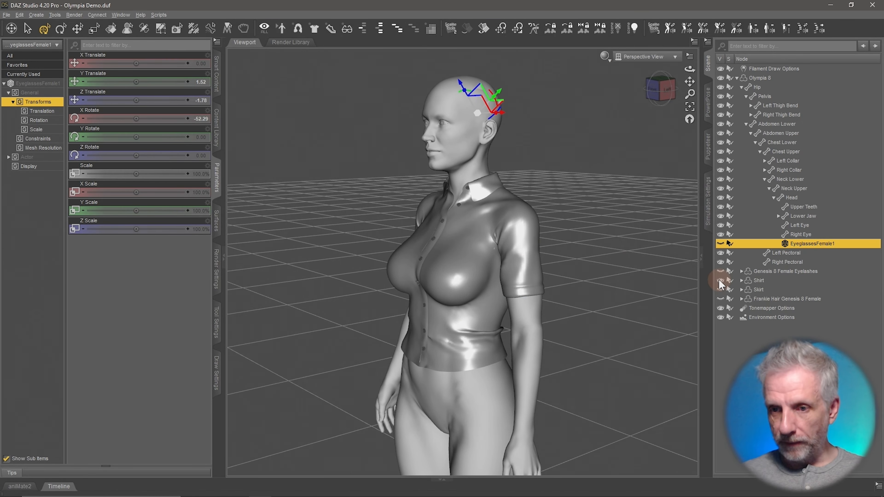
{"action": "left_click", "coordinate": [720, 281]}
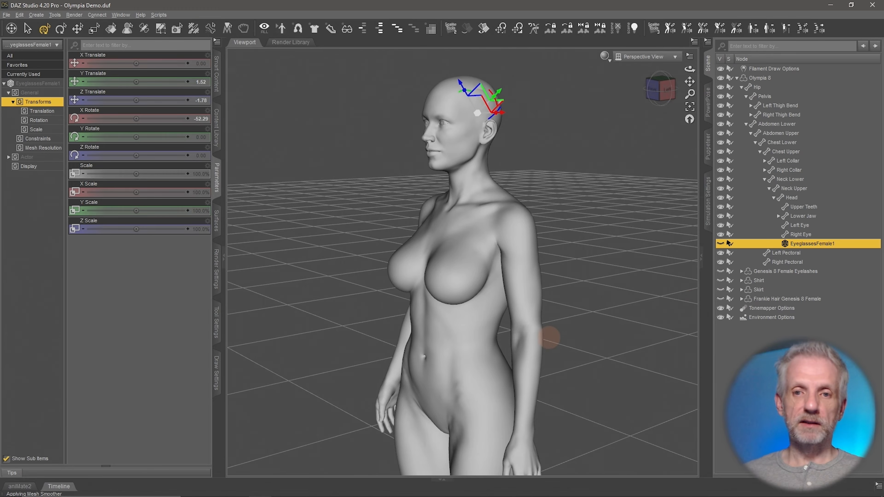
{"action": "middle_click_drag", "start_coordinate": [551, 335], "coordinate": [604, 280]}
{"action": "left_click", "coordinate": [759, 78]}
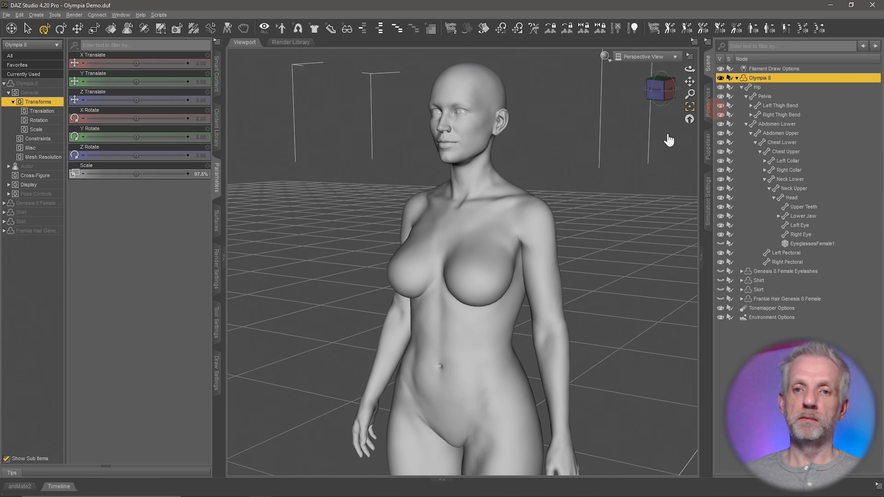
{"action": "scroll", "coordinate": [522, 272], "scroll_direction": "down", "scroll_amount": 5}
{"action": "mouse_move", "coordinate": [524, 269]}
{"action": "middle_mouse_down"}
{"action": "mouse_move", "coordinate": [520, 214]}
{"action": "mouse_move", "coordinate": [509, 284]}
{"action": "mouse_move", "coordinate": [497, 301]}
{"action": "mouse_move", "coordinate": [543, 234]}
{"action": "mouse_move", "coordinate": [517, 271]}
{"action": "middle_mouse_up"}
{"action": "scroll", "coordinate": [522, 271], "scroll_direction": "up", "scroll_amount": 3}
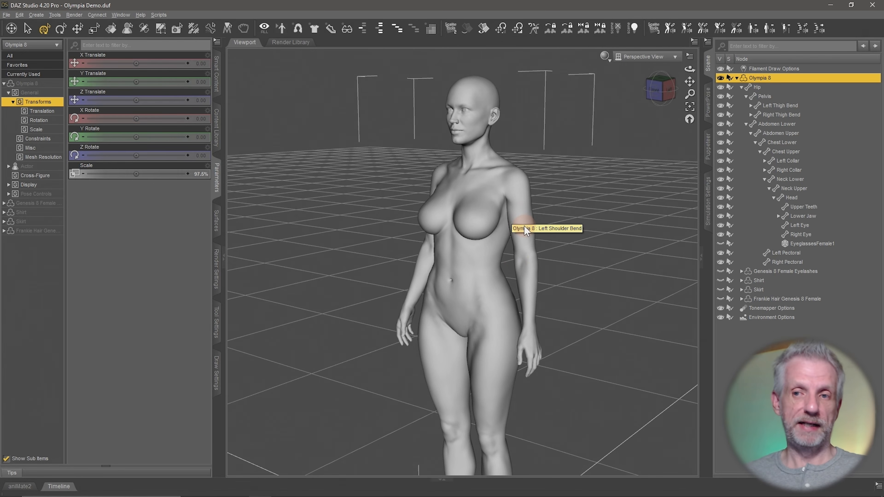
Start an export and create a 'Blender Exchange' folder in Desktop > New Project > Exports
{"action": "left_click", "coordinate": [6, 15]}
{"action": "left_click", "coordinate": [32, 123]}
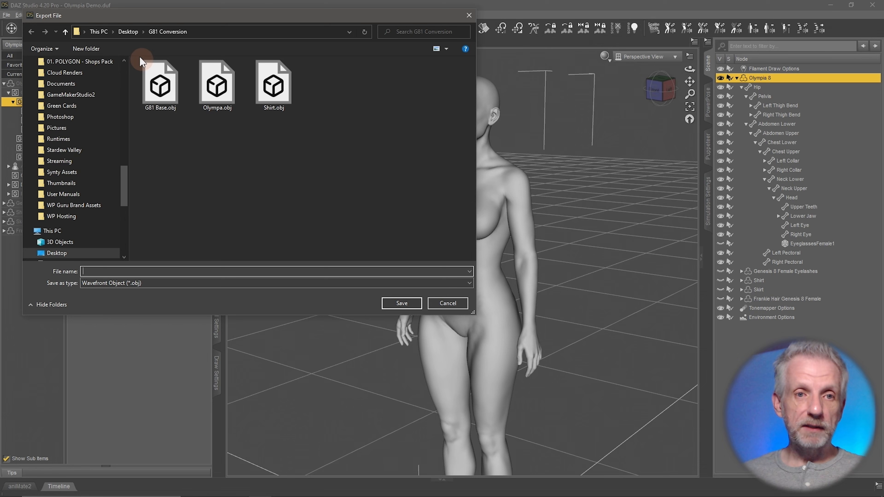
{"action": "left_click", "coordinate": [127, 32]}
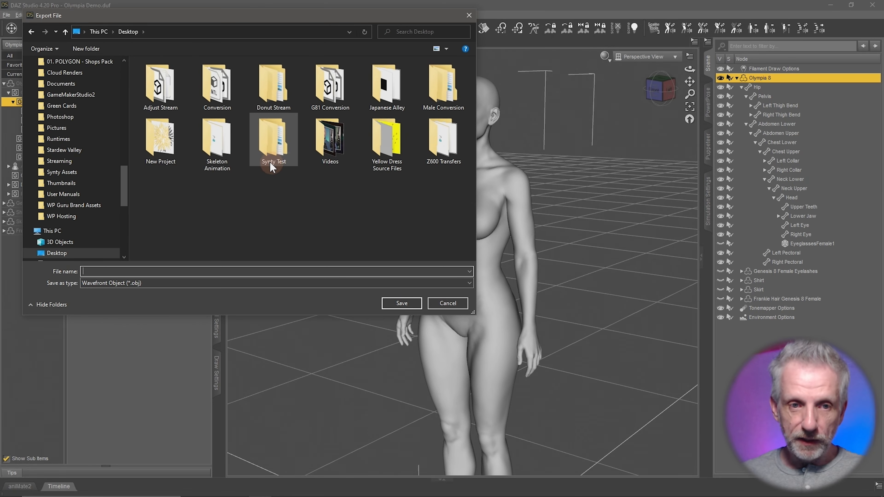
{"action": "double_click", "coordinate": [161, 141]}
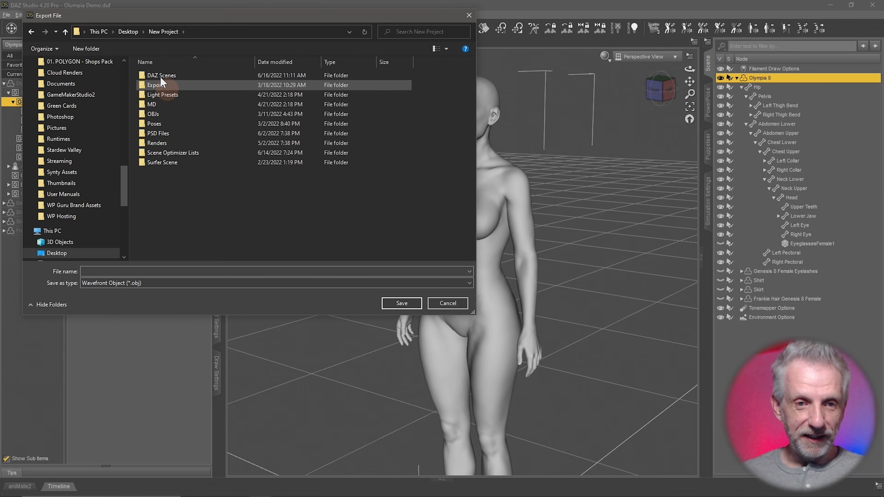
{"action": "double_click", "coordinate": [191, 76]}
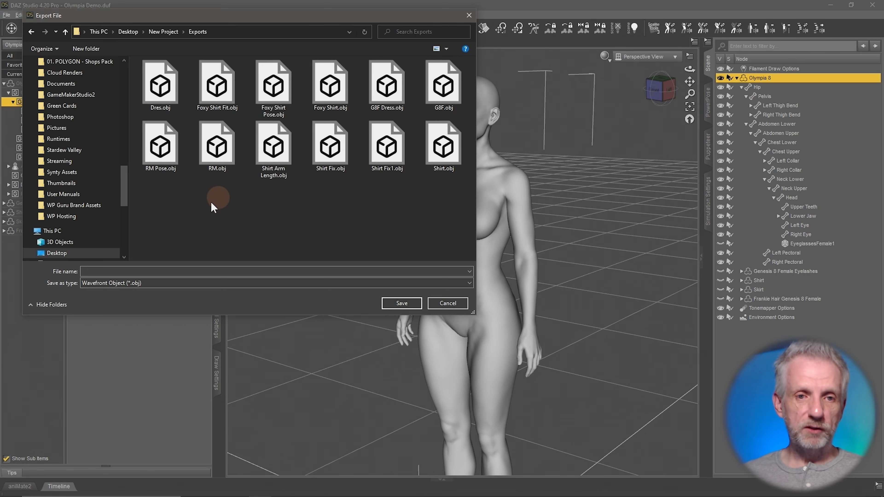
{"action": "right_click", "coordinate": [206, 203]}
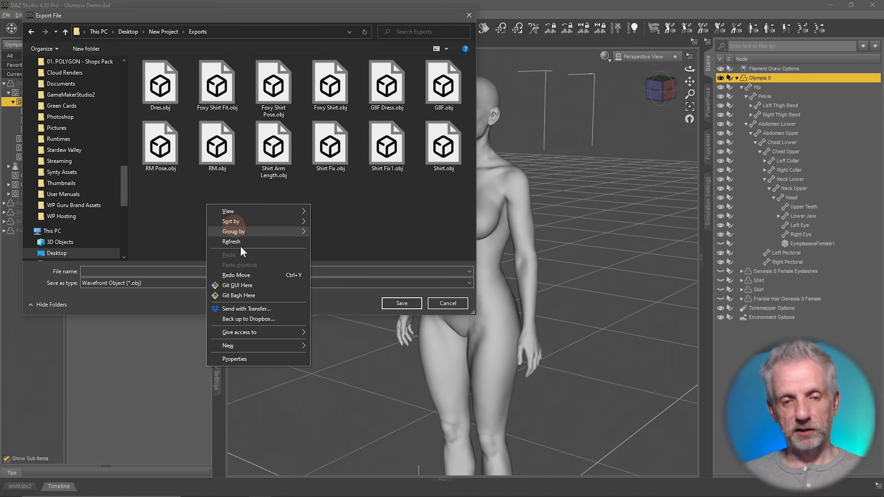
{"action": "mouse_move", "coordinate": [296, 346]}
{"action": "left_click", "coordinate": [331, 346]}
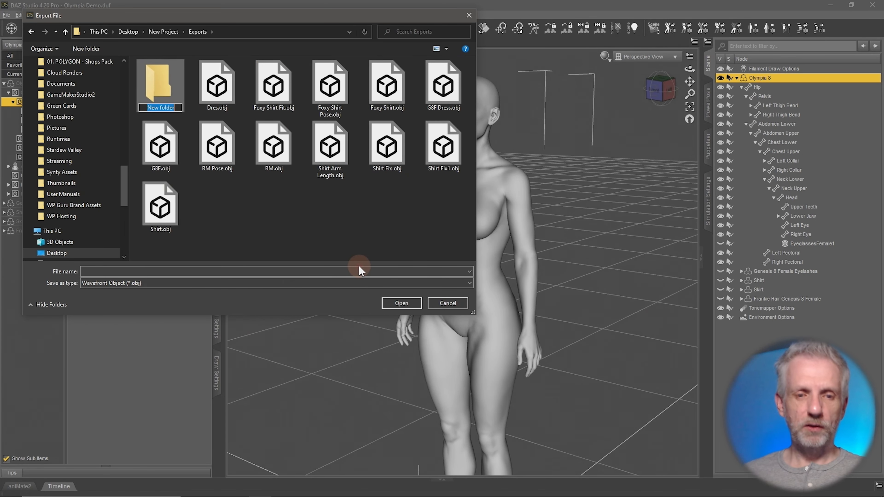
{"action": "type", "text": "Blender Exc"}
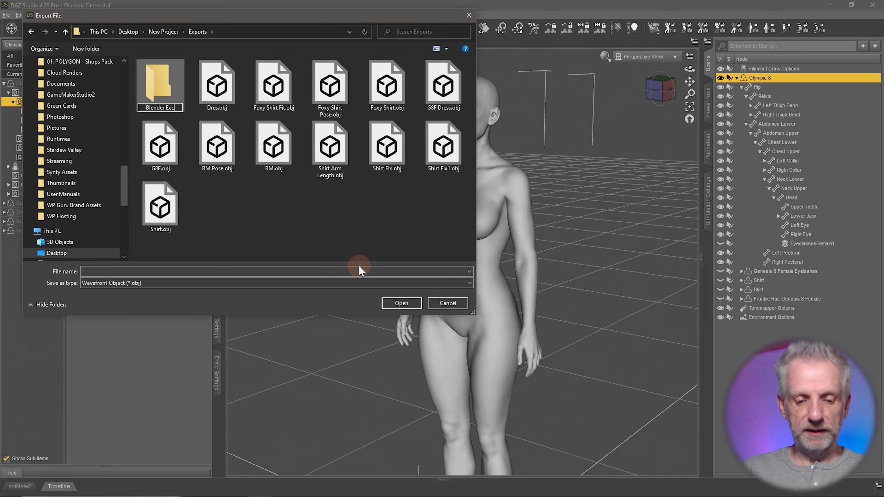
{"action": "type", "text": "hange"}
{"action": "key", "text": "Return"}
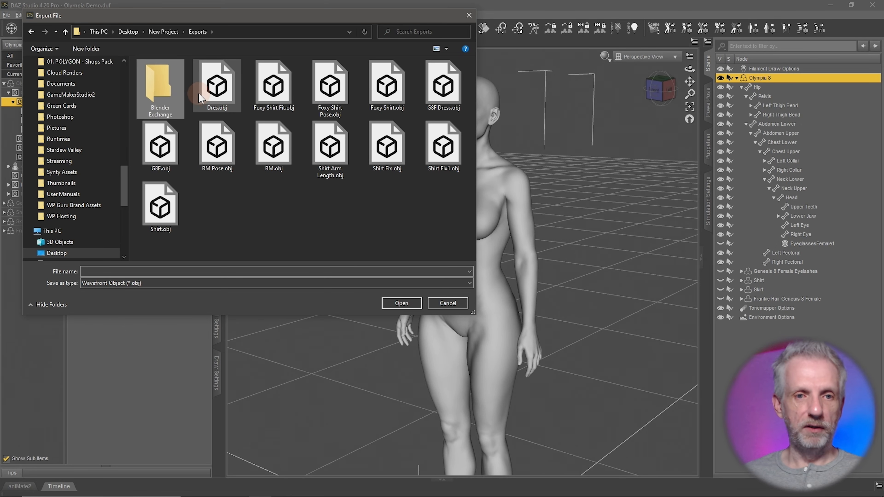
Save the export as 'Olympia' inside the Blender Exchange folder
{"action": "double_click", "coordinate": [160, 88]}
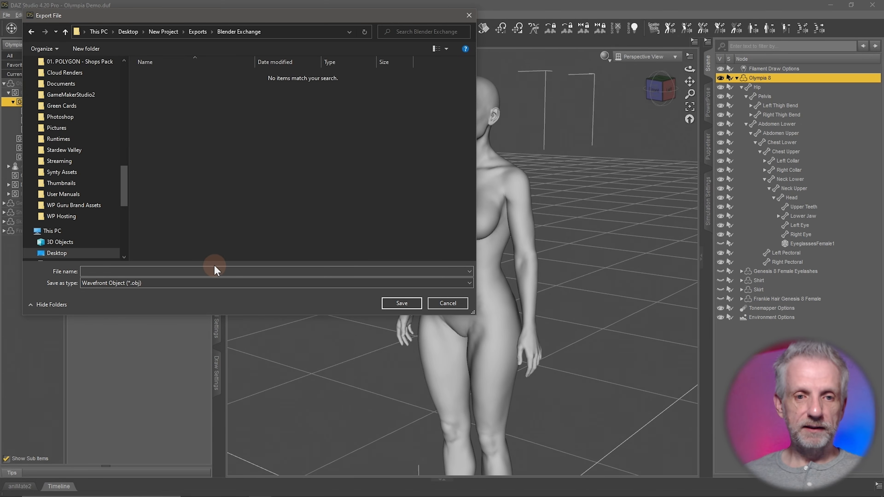
{"action": "left_click", "coordinate": [213, 271]}
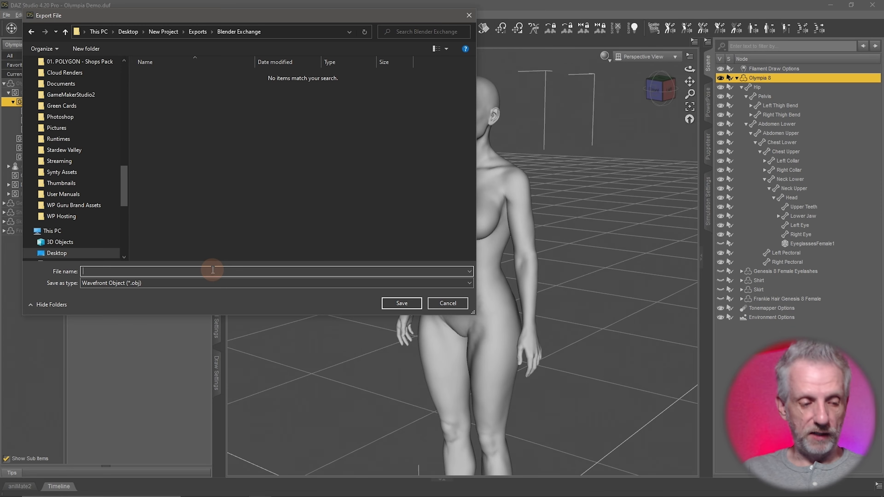
{"action": "type", "text": "Olympia"}
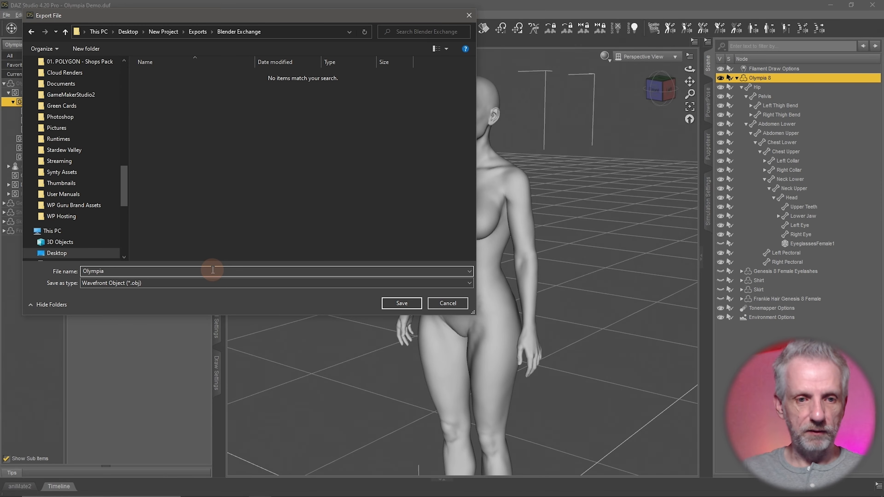
{"action": "key", "text": "Return"}
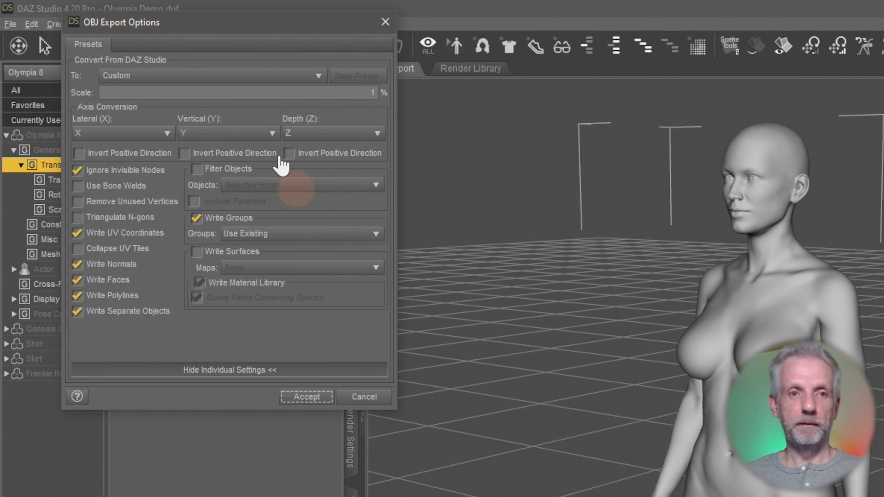
Use the DAZ Studio (1 unit = 1cm) preset at 1% scale, without Write Surfaces, and accept
{"action": "left_click", "coordinate": [302, 77]}
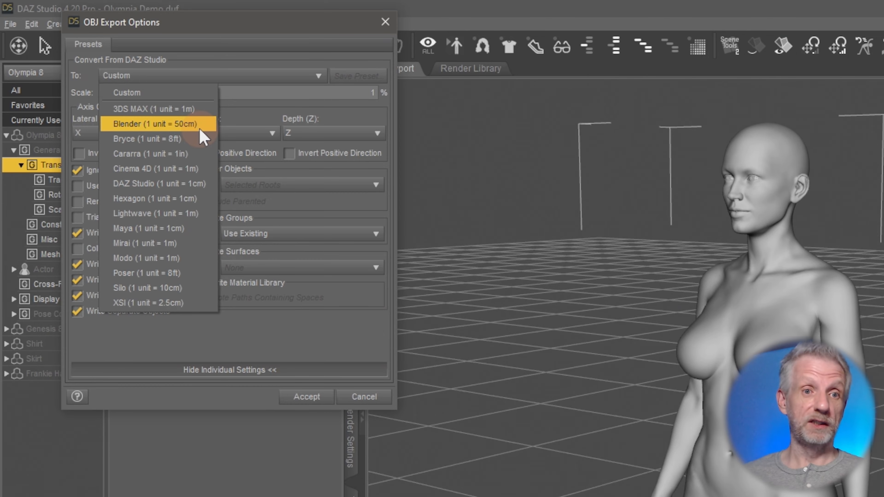
{"action": "left_click", "coordinate": [190, 184]}
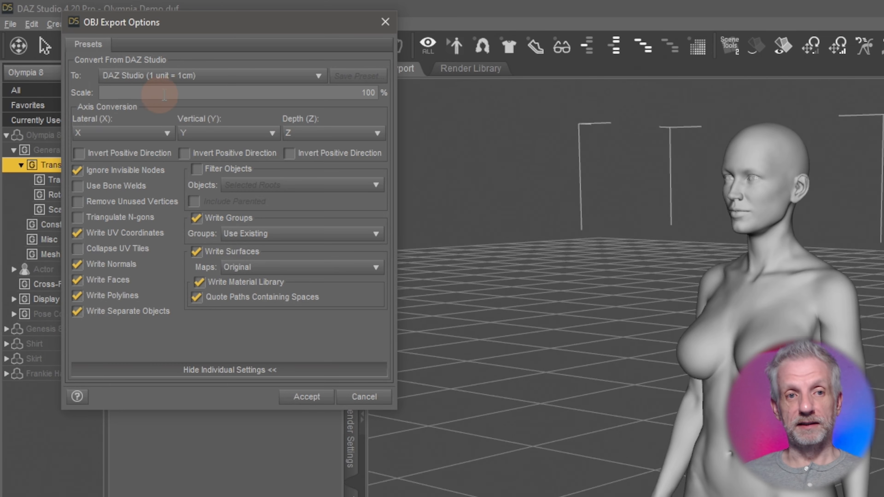
{"action": "left_click", "coordinate": [369, 93]}
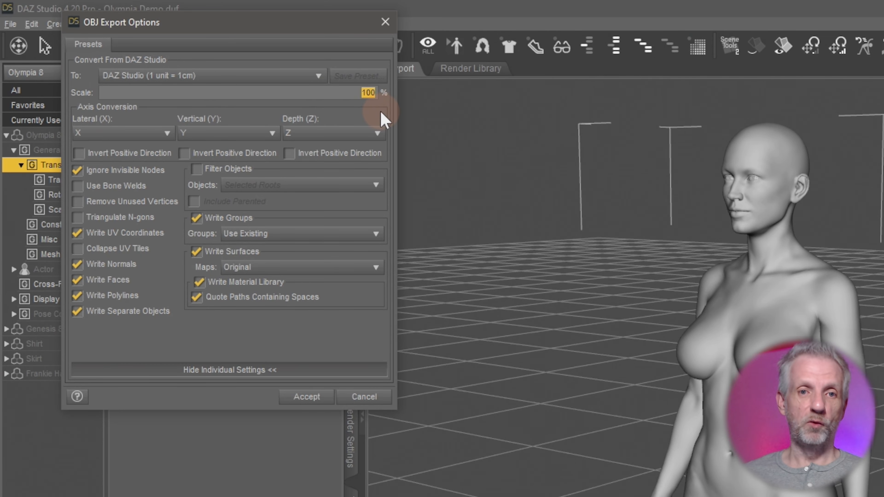
{"action": "type", "text": "1"}
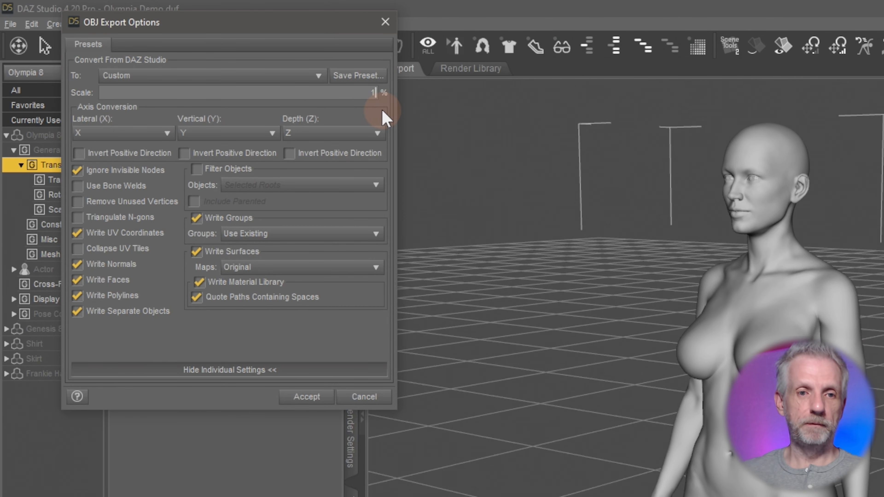
{"action": "left_click", "coordinate": [205, 256]}
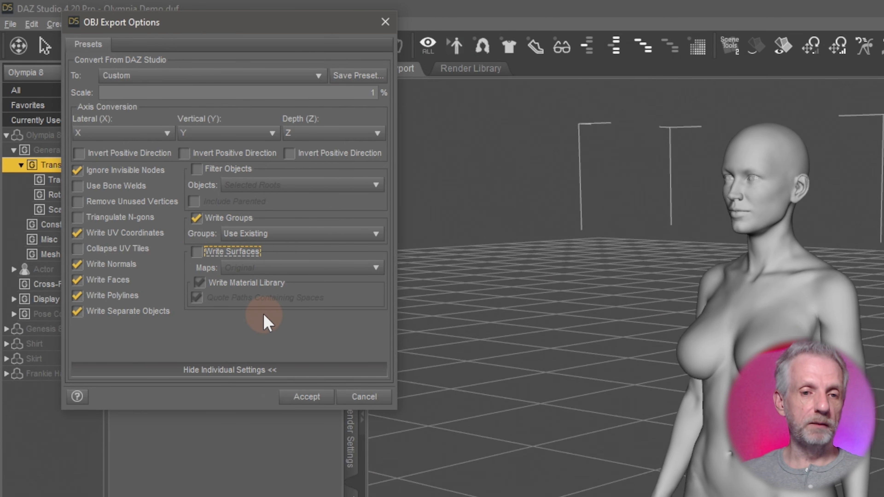
{"action": "left_click", "coordinate": [304, 396]}
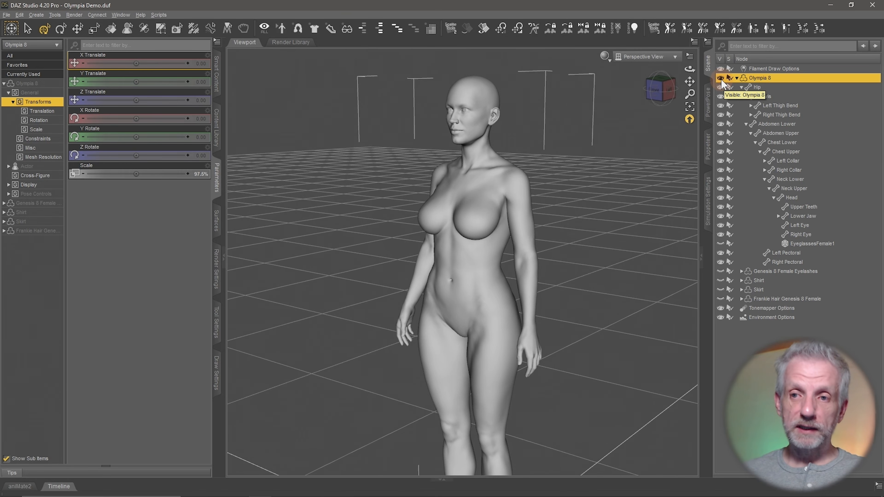
Hide the Olympia 8 body, show and select the Shirt, and frame it
{"action": "left_click", "coordinate": [720, 77]}
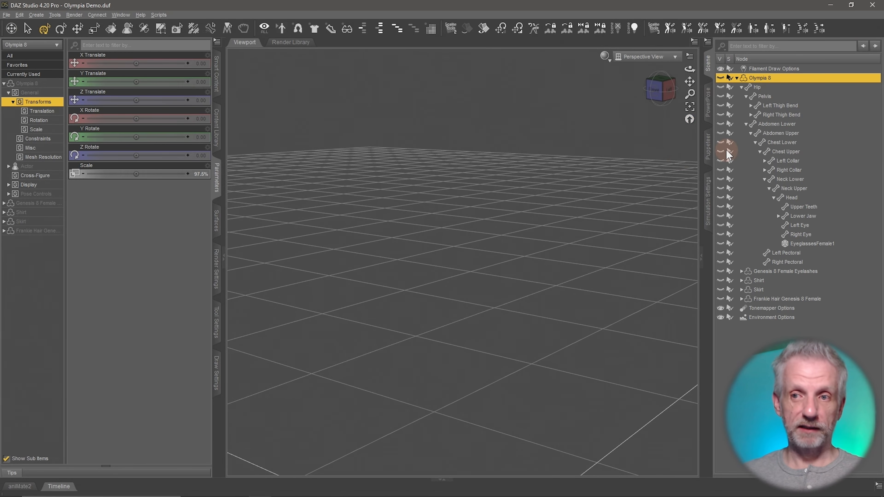
{"action": "left_click", "coordinate": [741, 86]}
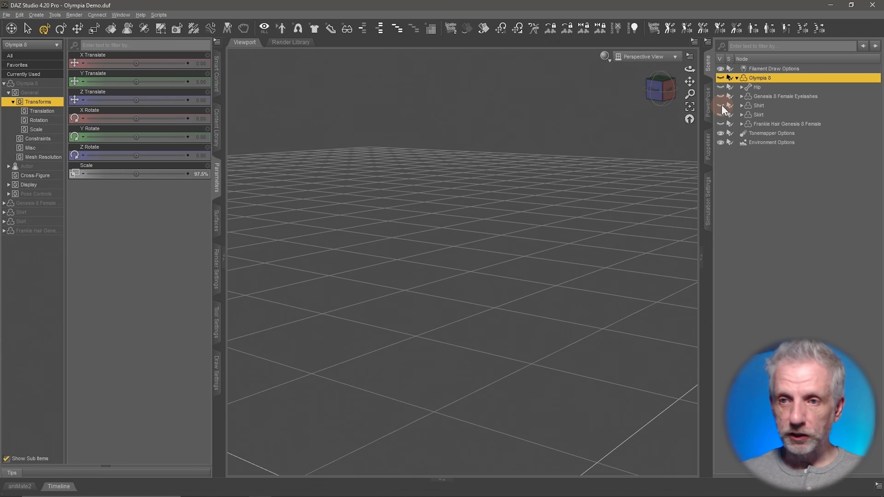
{"action": "left_click", "coordinate": [721, 106]}
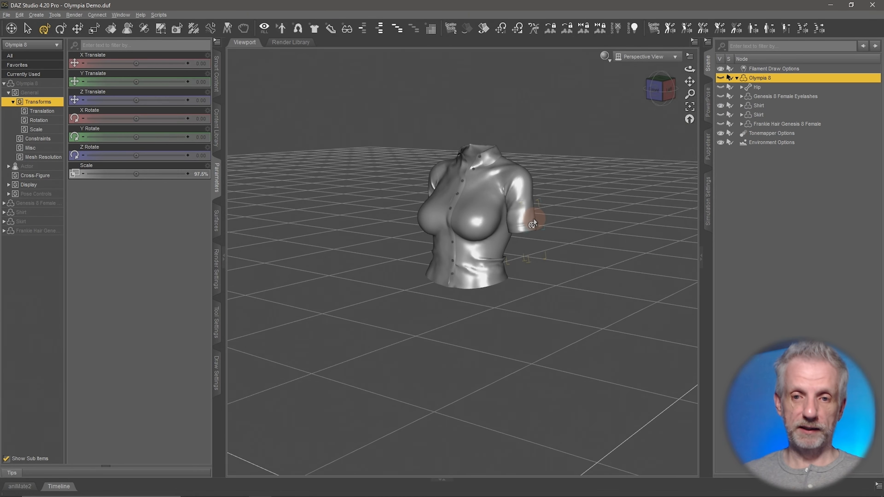
{"action": "scroll", "coordinate": [533, 218], "scroll_direction": "up", "scroll_amount": 3}
{"action": "scroll", "coordinate": [533, 219], "scroll_direction": "up", "scroll_amount": 2}
{"action": "middle_click_drag", "start_coordinate": [532, 213], "coordinate": [540, 248]}
{"action": "left_click", "coordinate": [764, 106]}
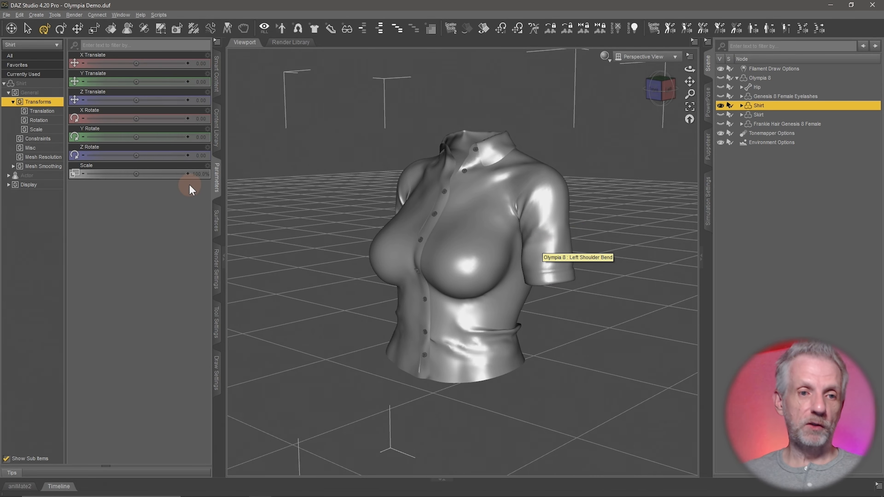
Change the shirt's Mesh Resolution level to Base
{"action": "left_click", "coordinate": [55, 159]}
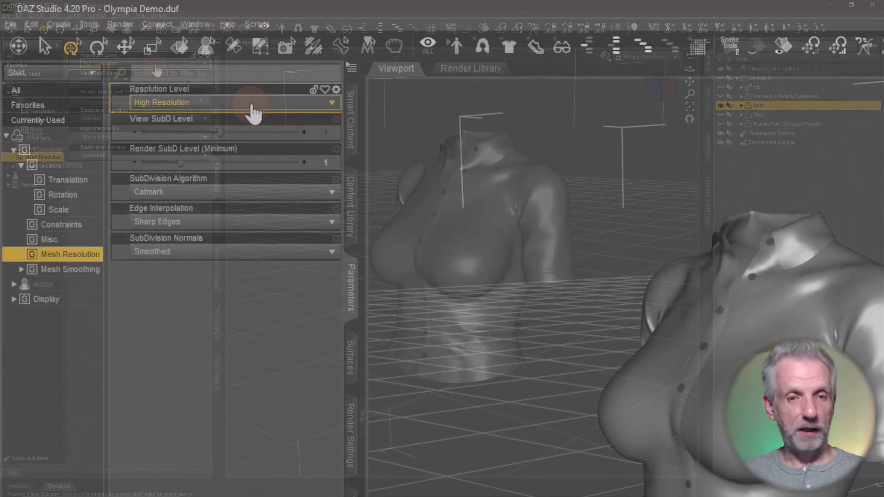
{"action": "left_click", "coordinate": [156, 65]}
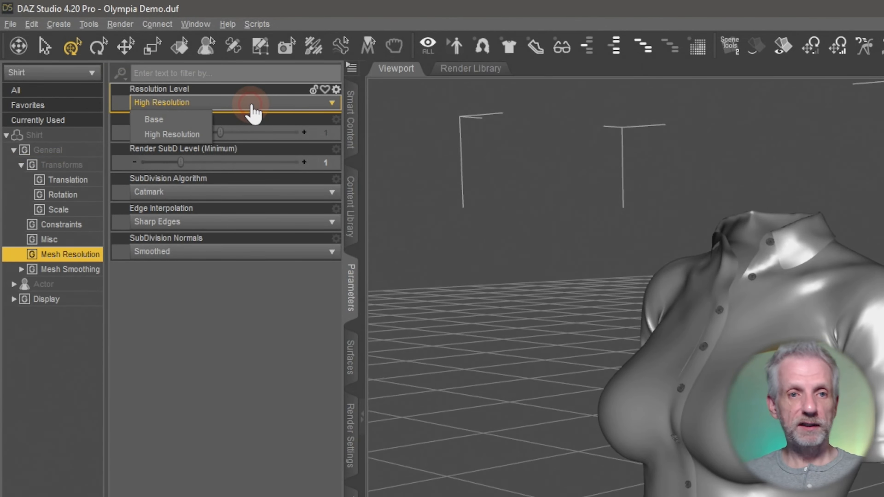
{"action": "left_click", "coordinate": [207, 120]}
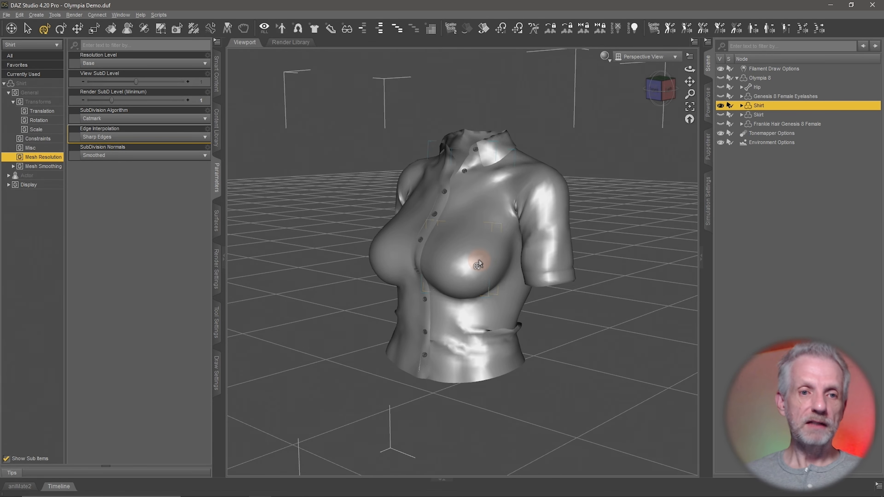
Export the shirt as Shirt.obj, accepting the same OBJ export options
{"action": "left_click", "coordinate": [6, 15]}
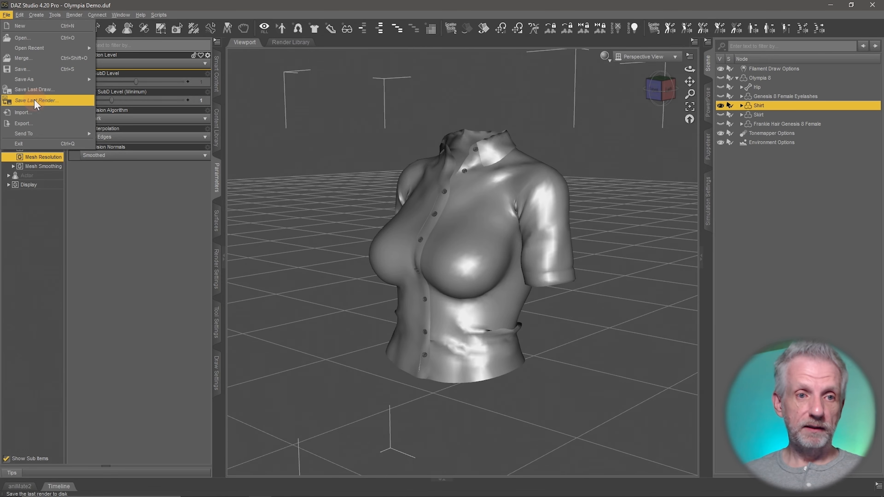
{"action": "left_click", "coordinate": [45, 125]}
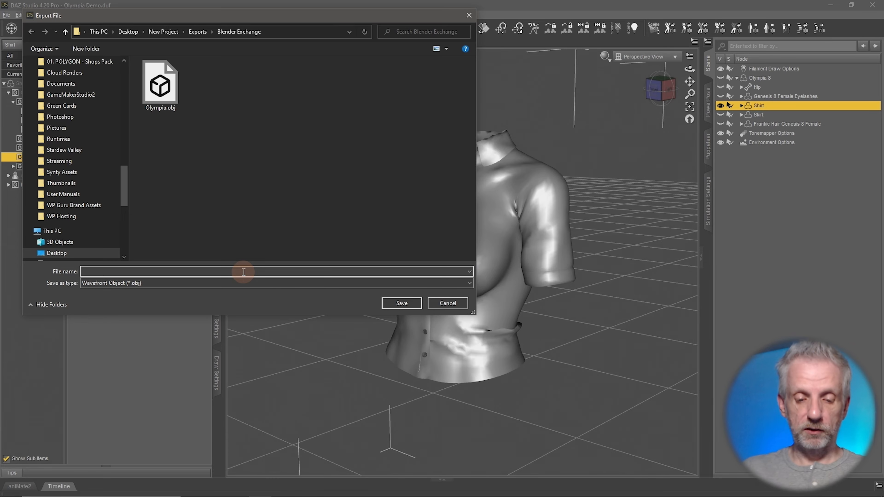
{"action": "key", "text": "Return"}
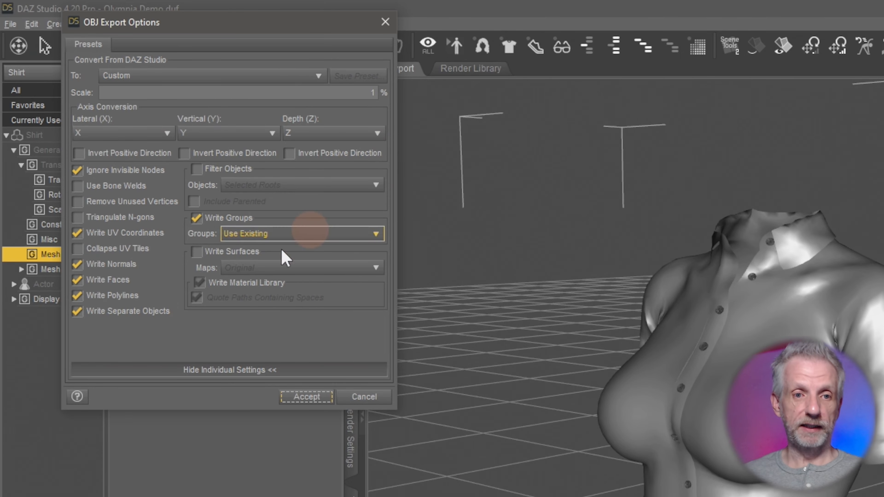
{"action": "left_click", "coordinate": [306, 397]}
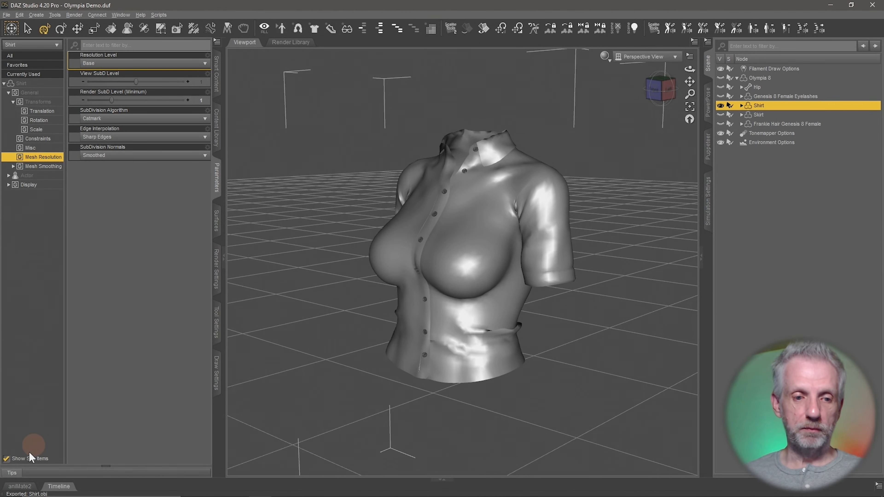
Launch Blender 3.2 from the Windows Start menu
{"action": "left_click", "coordinate": [10, 488]}
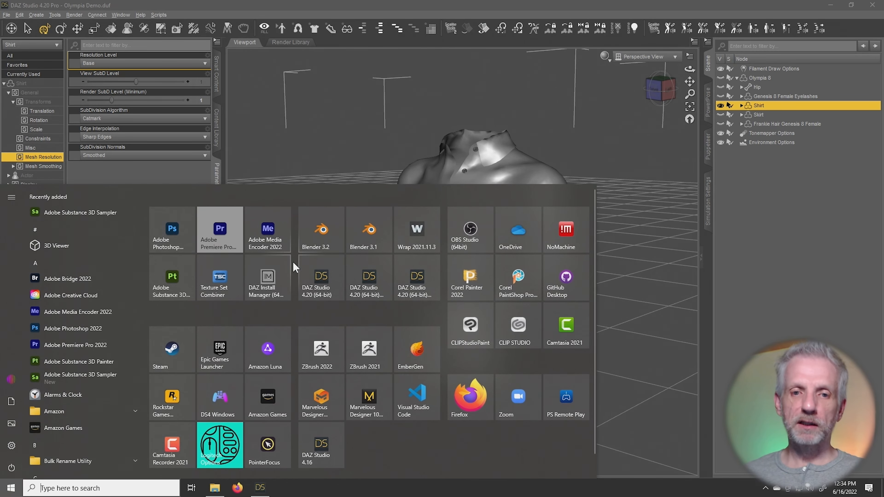
{"action": "left_click", "coordinate": [341, 229]}
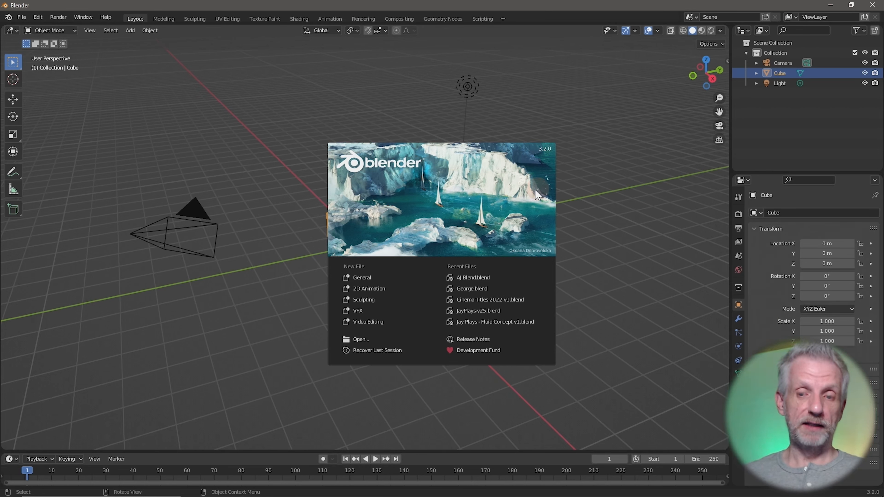
Dismiss the splash screen, select the default Cube and delete it with X
{"action": "left_click", "coordinate": [544, 198]}
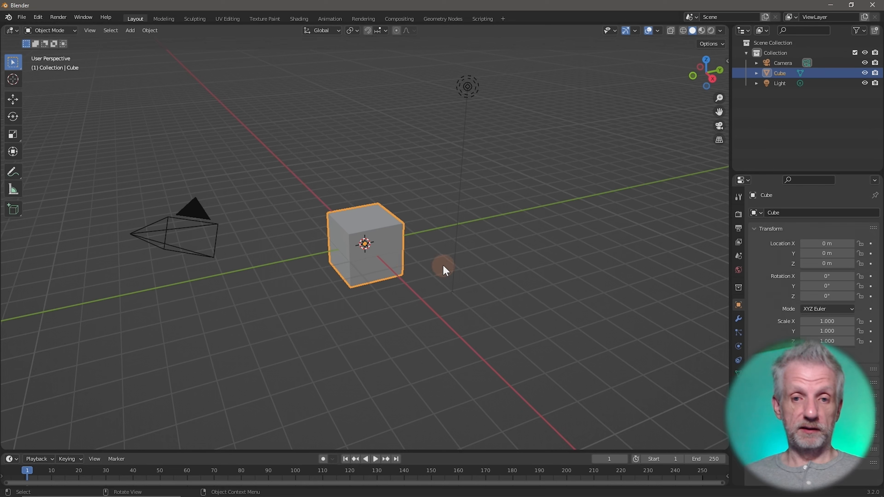
{"action": "key", "text": "x"}
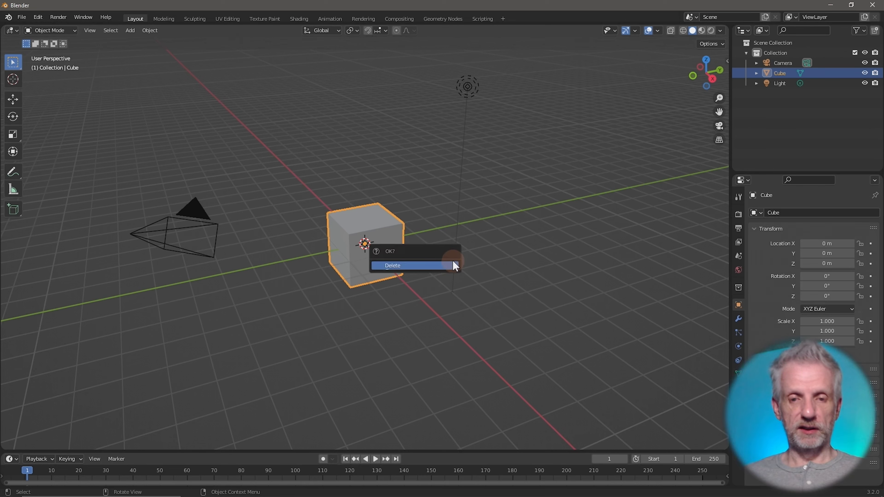
{"action": "key", "text": "Escape"}
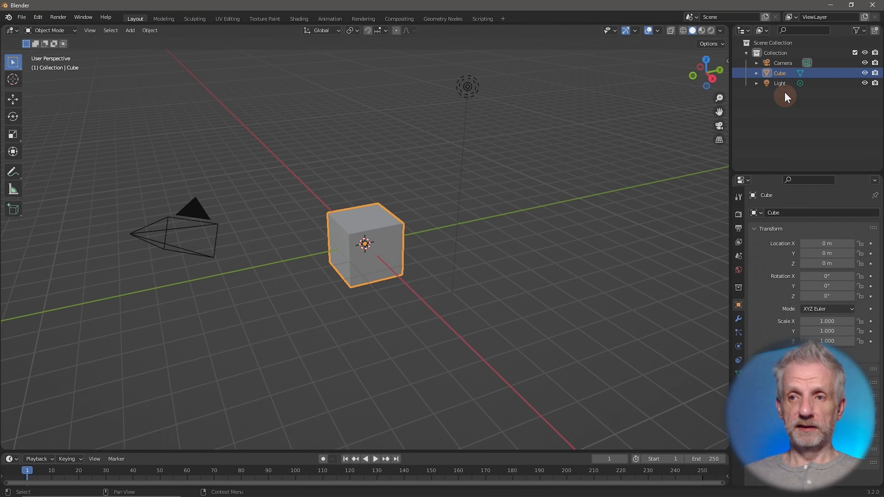
{"action": "left_click", "coordinate": [780, 83]}
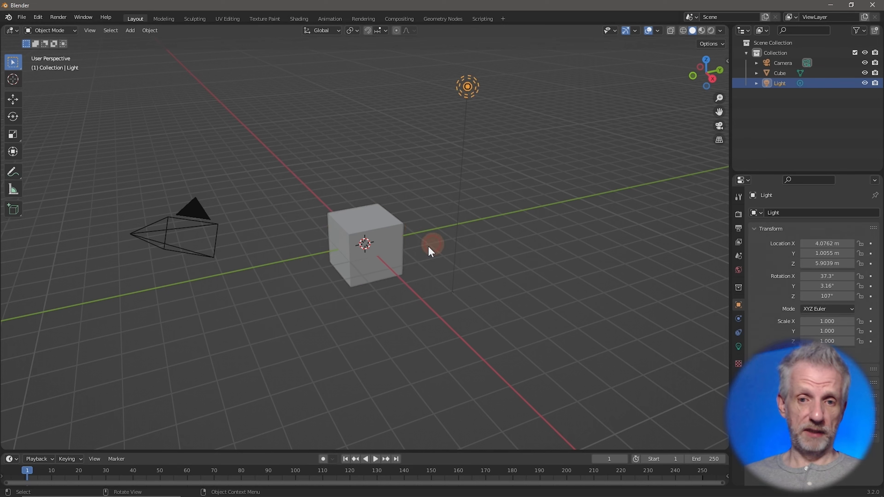
{"action": "left_click", "coordinate": [379, 250]}
{"action": "left_click", "coordinate": [464, 93]}
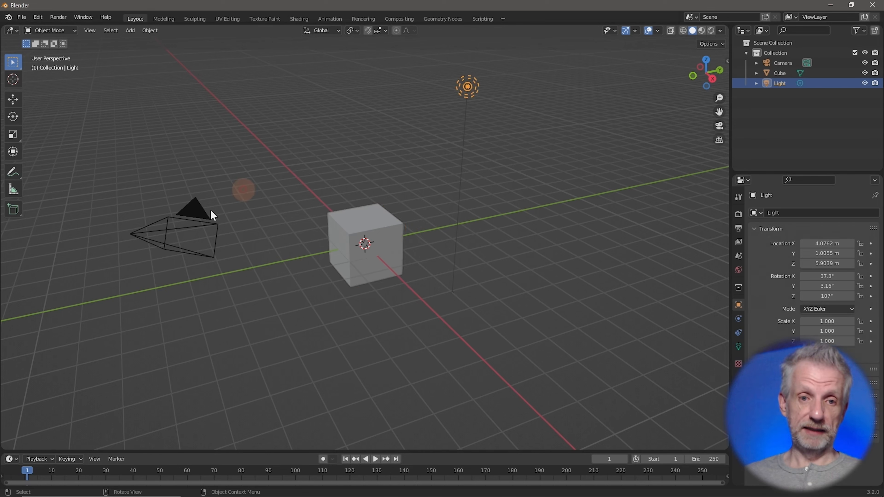
{"action": "left_click", "coordinate": [179, 236]}
{"action": "left_click", "coordinate": [379, 261]}
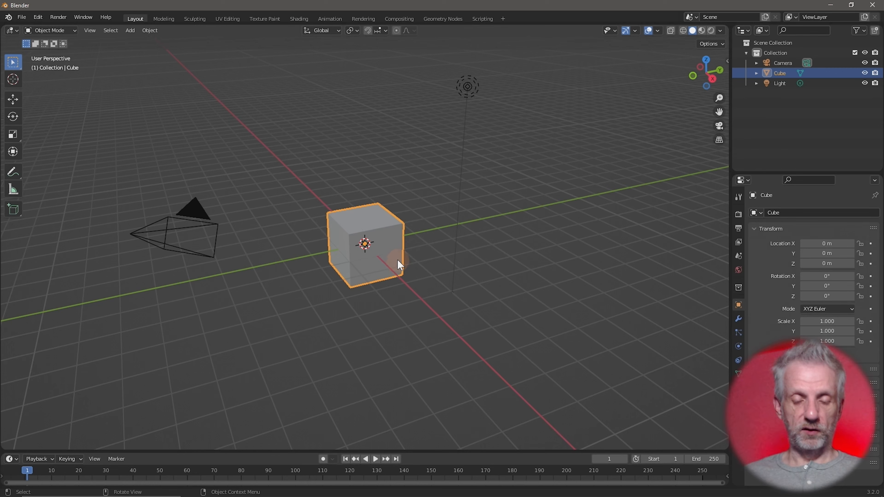
{"action": "key", "text": "x"}
{"action": "left_click", "coordinate": [397, 259]}
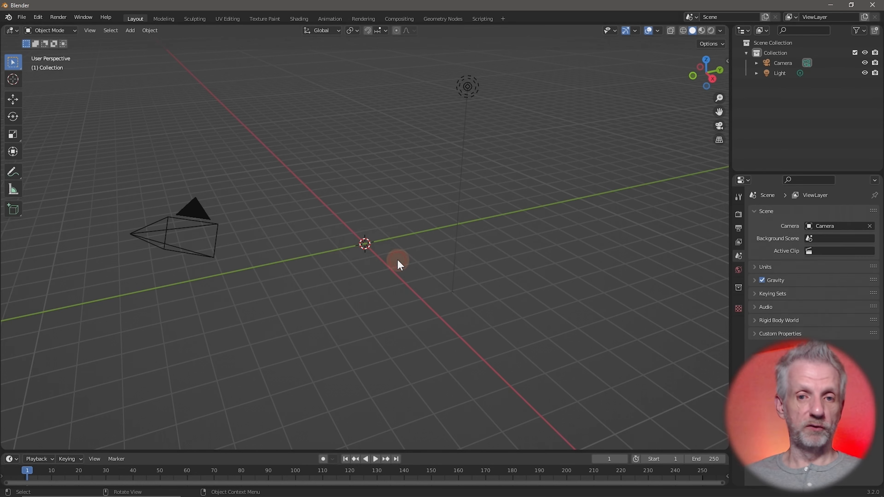
Start a Wavefront (.obj) import and browse to Desktop > New Project > Exports
{"action": "left_click", "coordinate": [25, 17]}
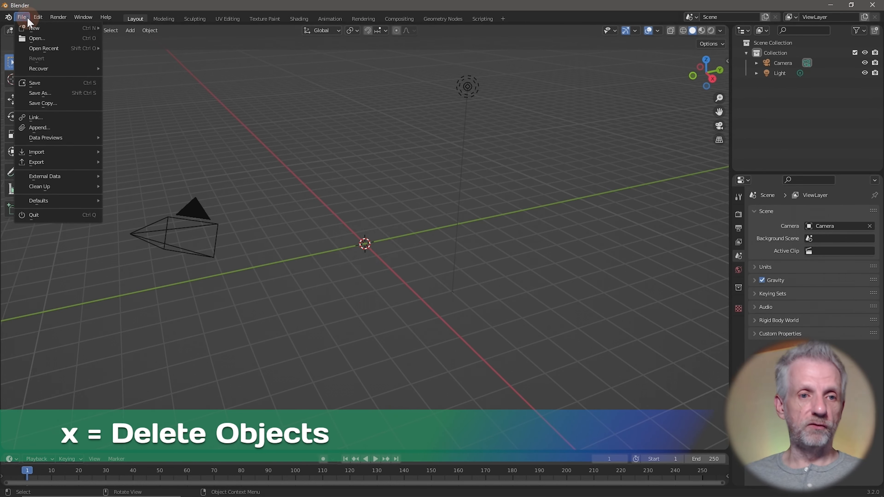
{"action": "mouse_move", "coordinate": [54, 157]}
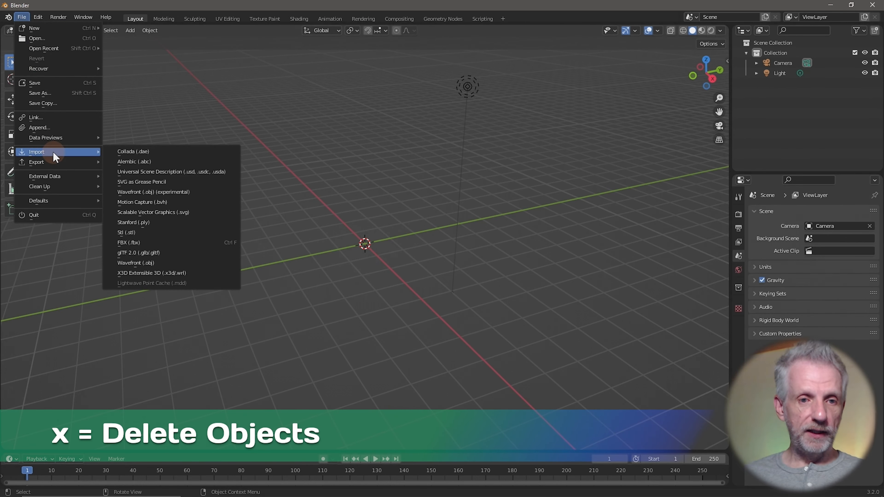
{"action": "left_click", "coordinate": [160, 263]}
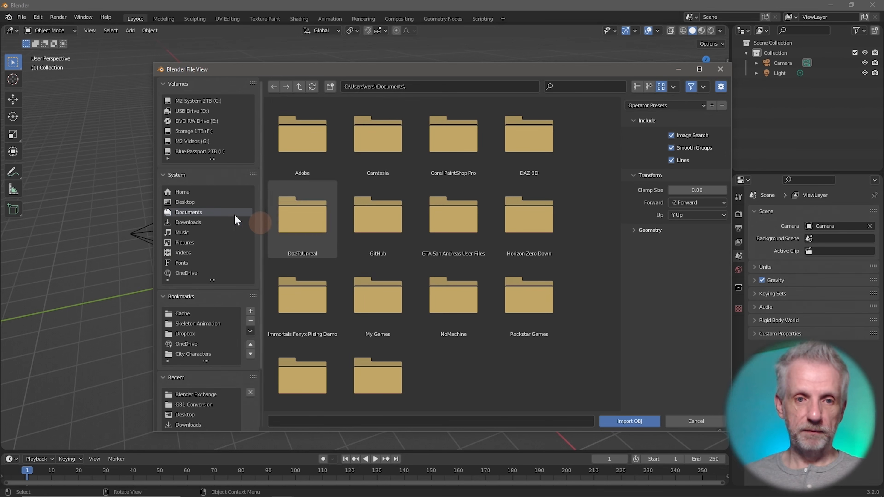
{"action": "left_click", "coordinate": [190, 203]}
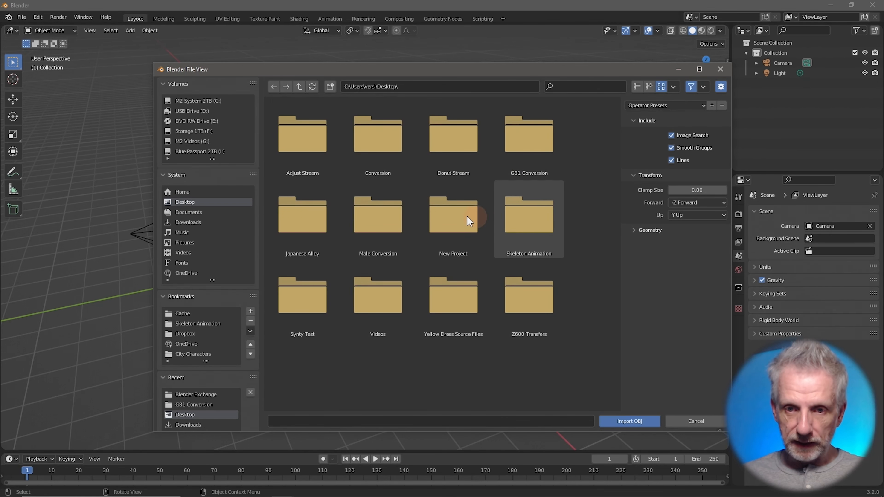
{"action": "double_click", "coordinate": [454, 214]}
{"action": "double_click", "coordinate": [388, 140]}
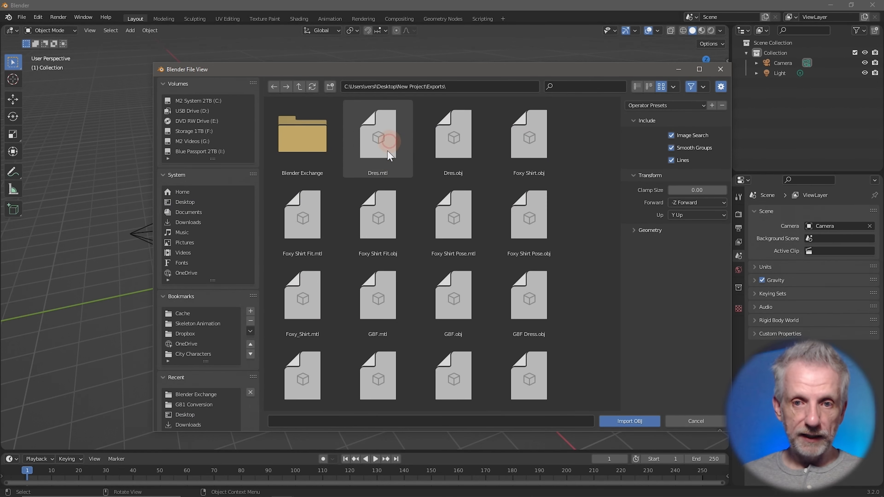
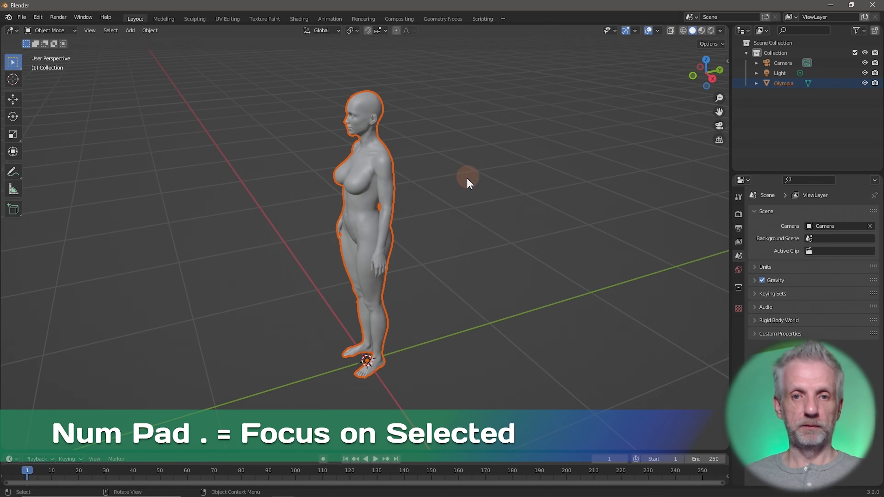
Orbit to face the Olympia figure and reselect it
{"action": "middle_click_drag", "start_coordinate": [464, 177], "coordinate": [465, 158]}
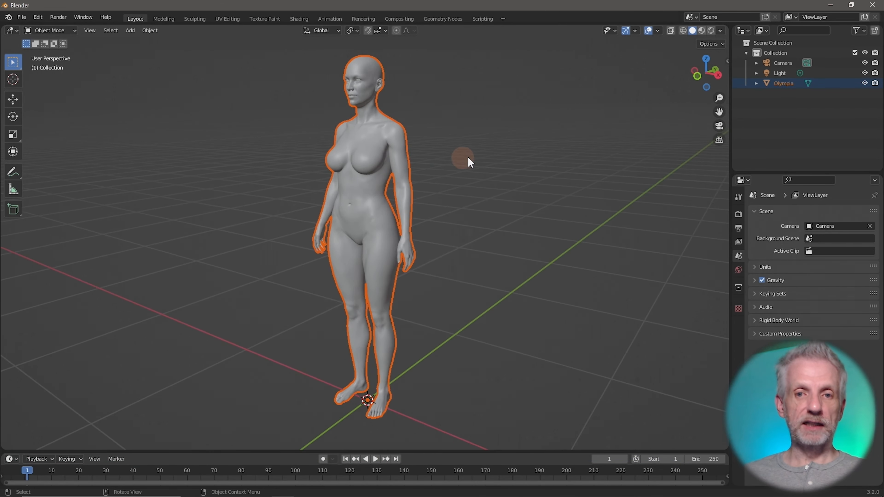
{"action": "left_click", "coordinate": [474, 159]}
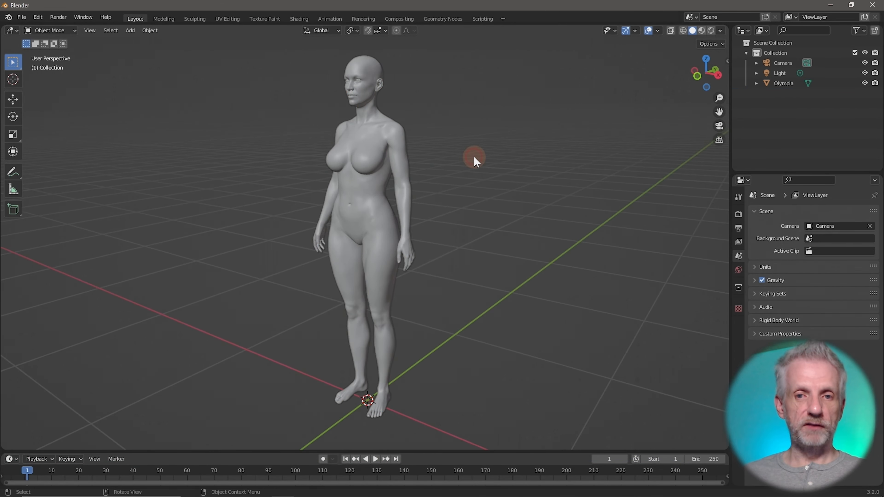
{"action": "left_click", "coordinate": [367, 210]}
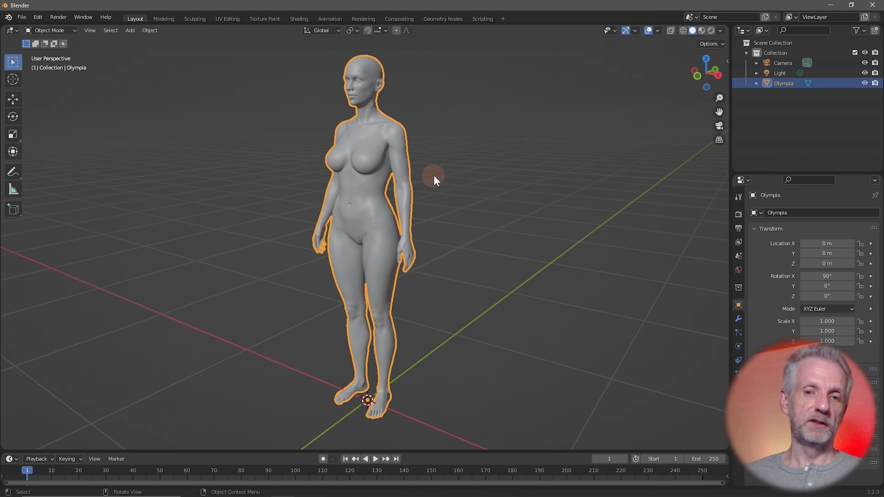
{"action": "left_click", "coordinate": [484, 174]}
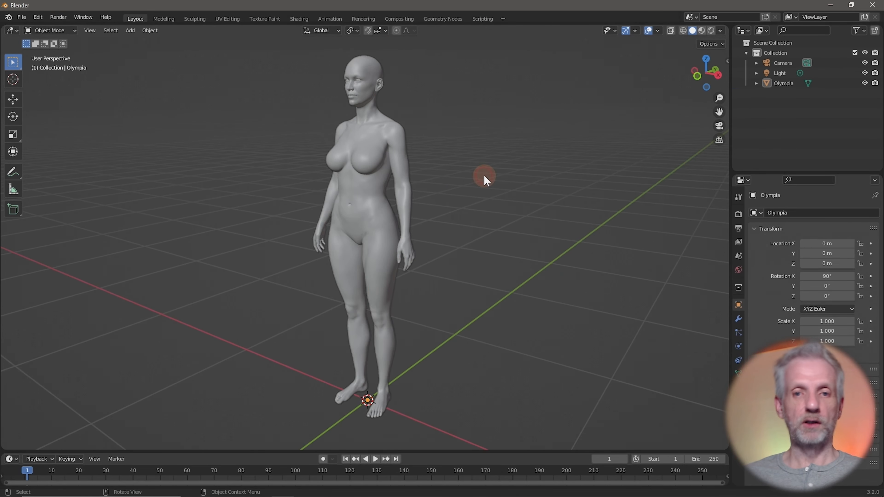
{"action": "left_click", "coordinate": [372, 197]}
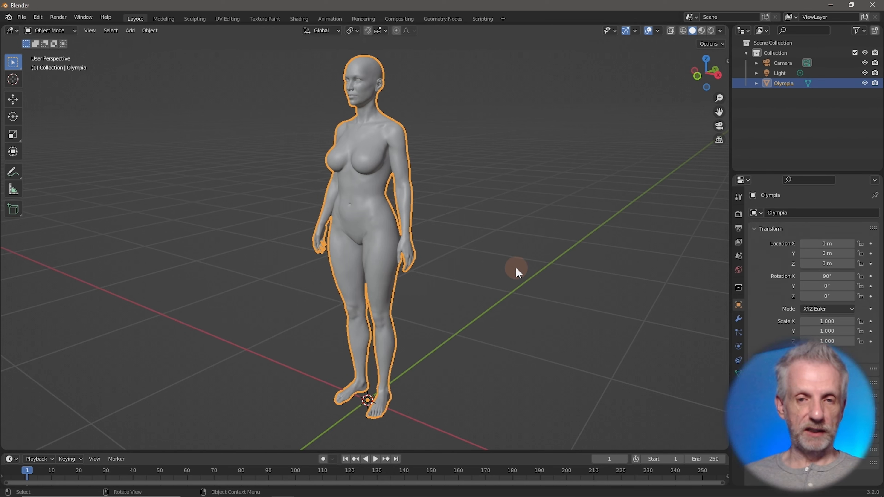
Orbit, pan sideways and zoom around the Olympia figure, ending at a side angle
{"action": "middle_click_drag", "start_coordinate": [516, 268], "coordinate": [544, 267]}
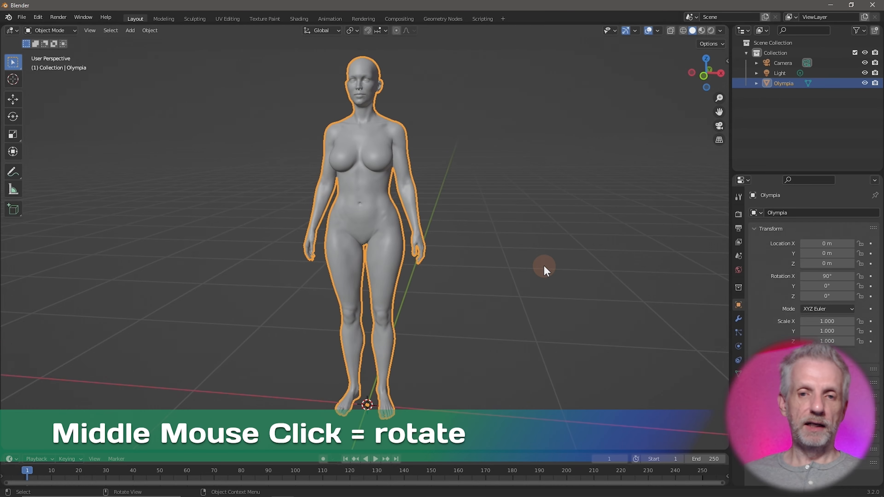
{"action": "key", "text": "shift"}
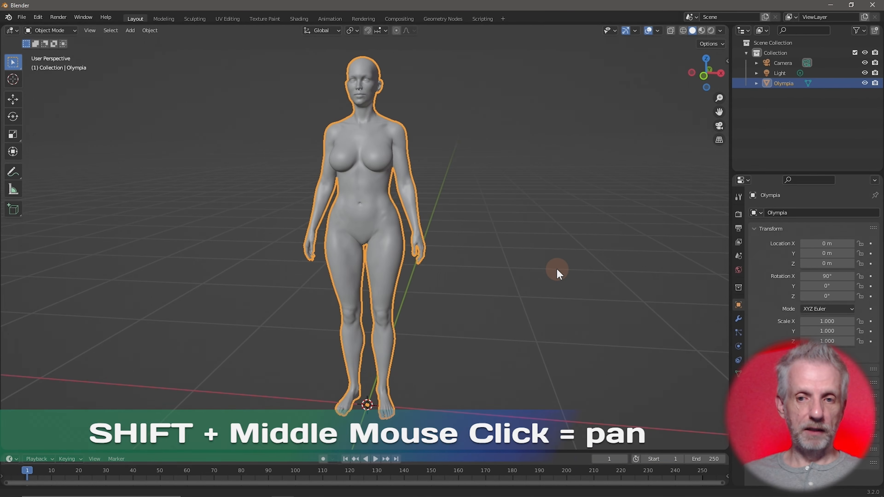
{"action": "middle_click_drag", "start_coordinate": [532, 274], "coordinate": [587, 279], "text": "shift"}
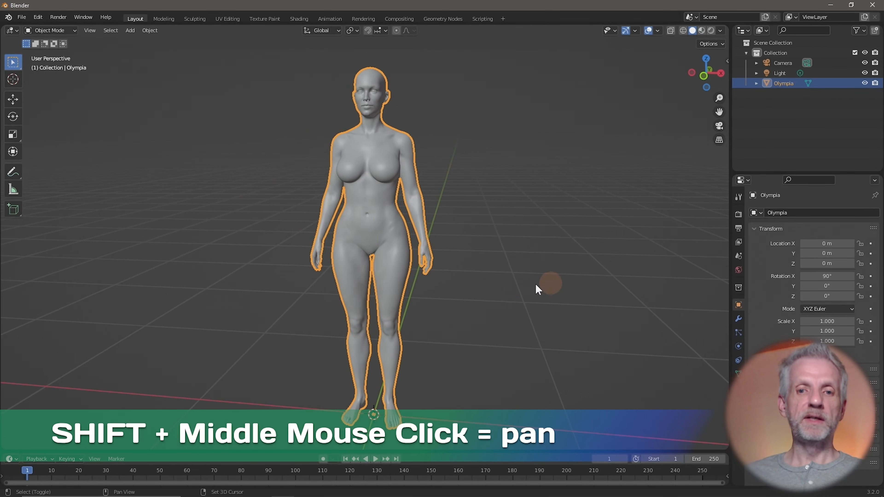
{"action": "scroll", "coordinate": [420, 255], "scroll_direction": "up", "scroll_amount": 1}
{"action": "scroll", "coordinate": [420, 254], "scroll_direction": "down", "scroll_amount": 4}
{"action": "scroll", "coordinate": [420, 254], "scroll_direction": "up", "scroll_amount": 5}
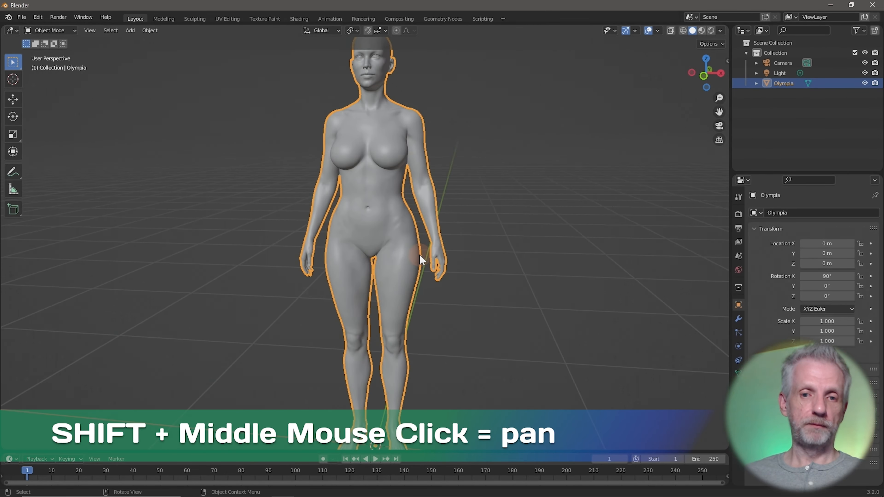
{"action": "scroll", "coordinate": [427, 250], "scroll_direction": "down", "scroll_amount": 4}
{"action": "middle_click_drag", "start_coordinate": [398, 256], "coordinate": [407, 234]}
{"action": "scroll", "coordinate": [404, 260], "scroll_direction": "up", "scroll_amount": 2}
{"action": "scroll", "coordinate": [405, 260], "scroll_direction": "down", "scroll_amount": 3}
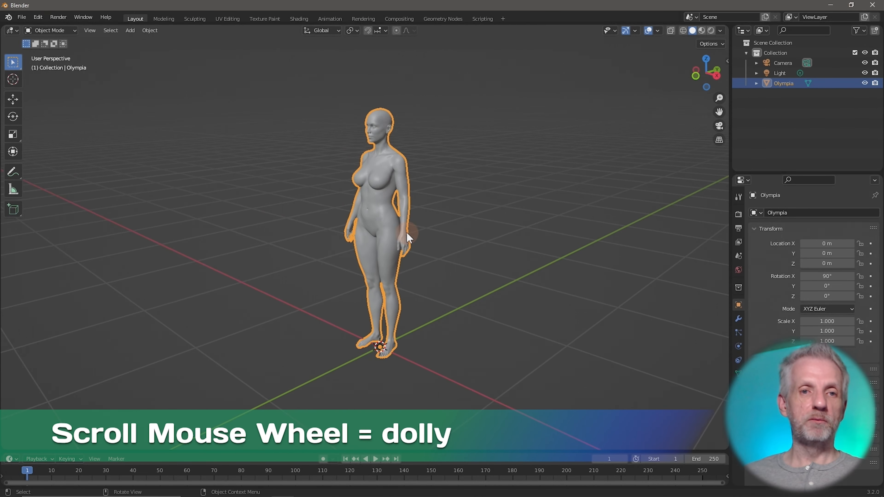
Import Shirt.obj through File > Import > Wavefront (.obj), expanding the geometry options first
{"action": "left_click", "coordinate": [21, 17]}
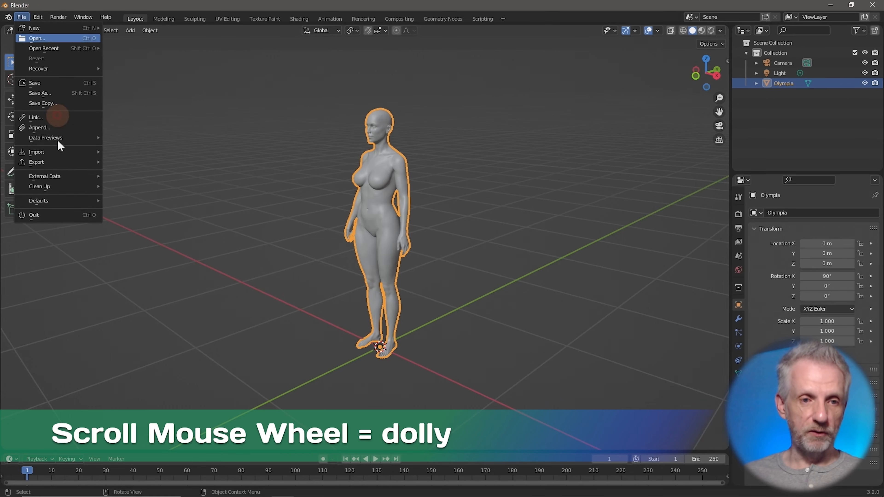
{"action": "mouse_move", "coordinate": [64, 152]}
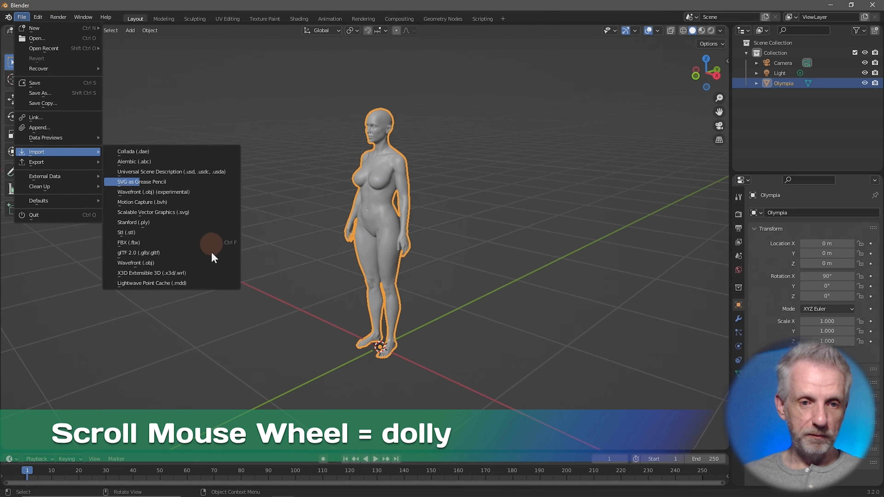
{"action": "left_click", "coordinate": [189, 261]}
{"action": "left_click", "coordinate": [380, 146]}
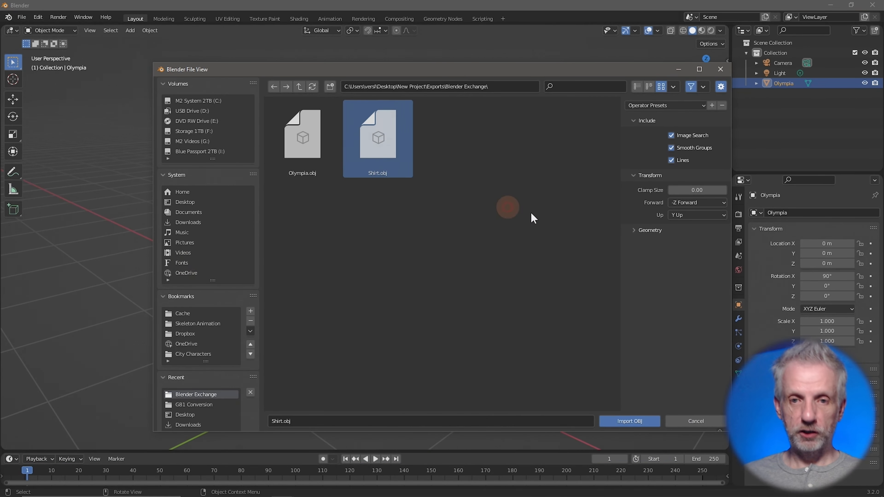
{"action": "left_click", "coordinate": [634, 229]}
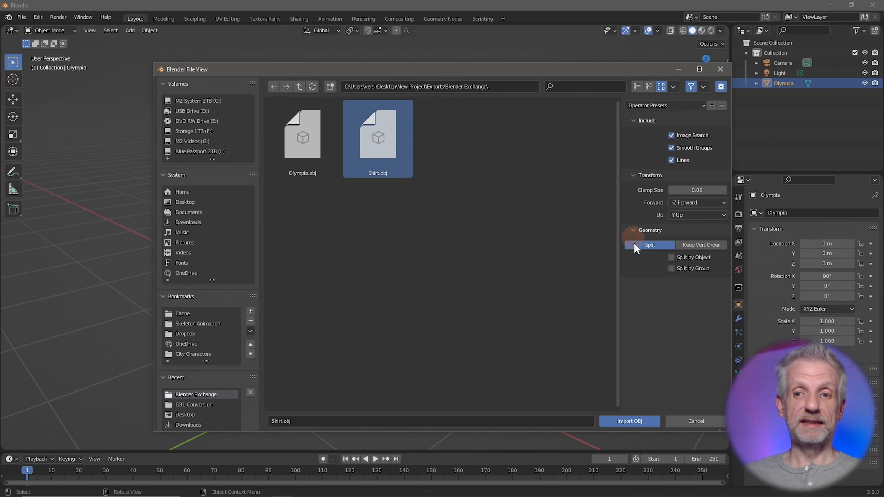
{"action": "left_click", "coordinate": [646, 421]}
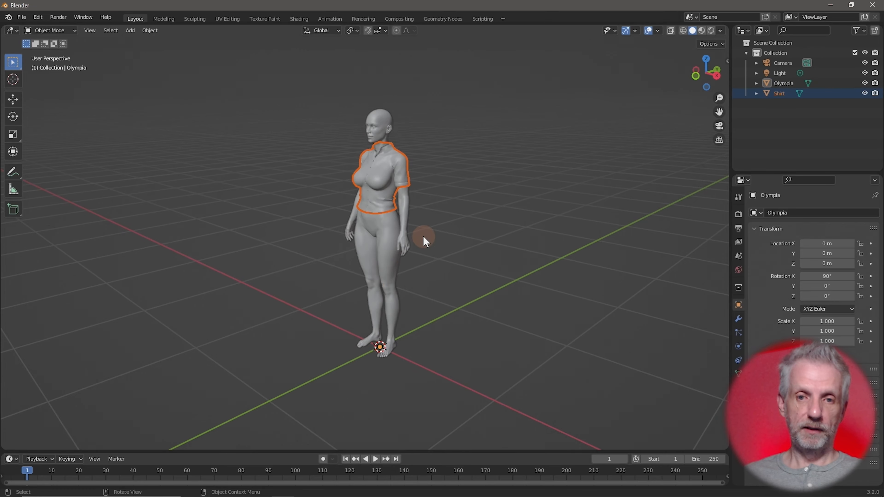
{"action": "key", "text": "KP_Decimal"}
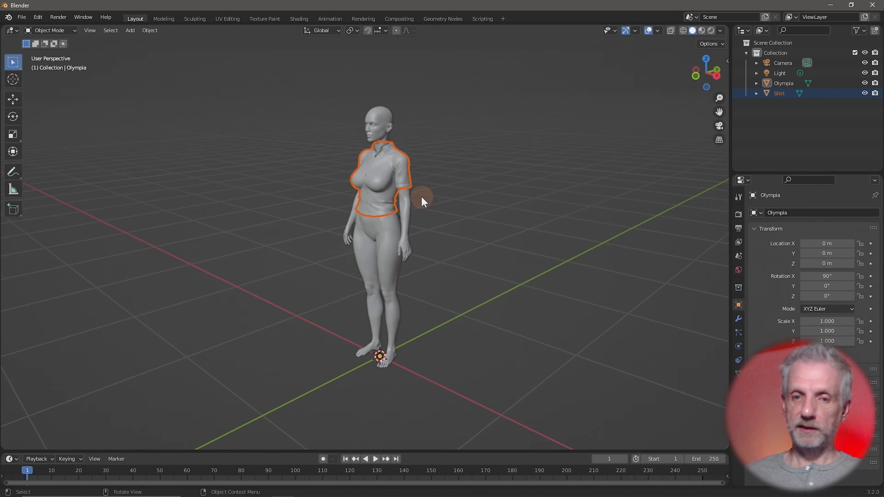
{"action": "scroll", "coordinate": [462, 231], "scroll_direction": "down", "scroll_amount": 2}
{"action": "middle_click_drag", "start_coordinate": [462, 231], "coordinate": [448, 206]}
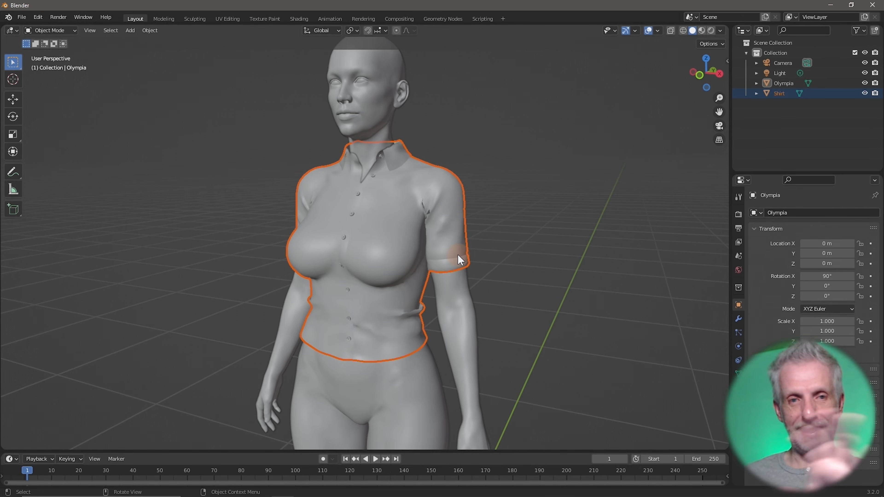
{"action": "left_click", "coordinate": [534, 228]}
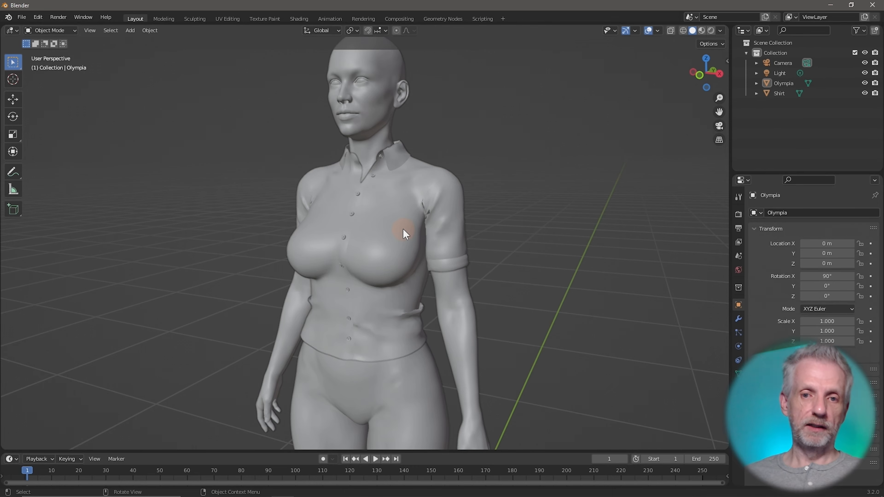
{"action": "left_click", "coordinate": [443, 258]}
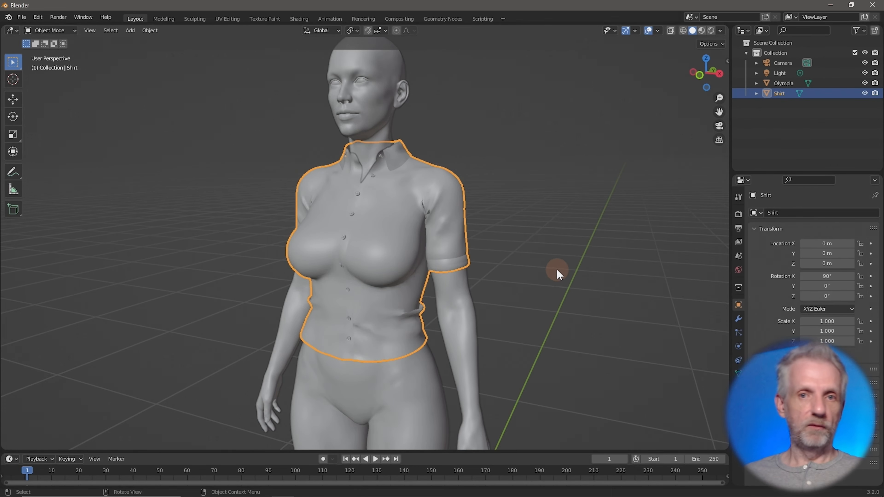
{"action": "middle_click_drag", "start_coordinate": [562, 268], "coordinate": [612, 271]}
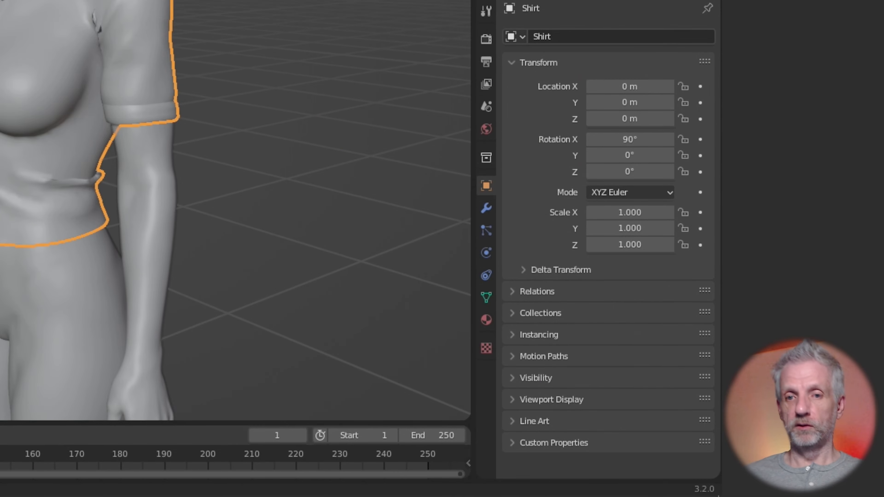
Set the Shirt's material Viewport Display colour to purple
{"action": "left_click", "coordinate": [487, 320]}
{"action": "left_click", "coordinate": [508, 154]}
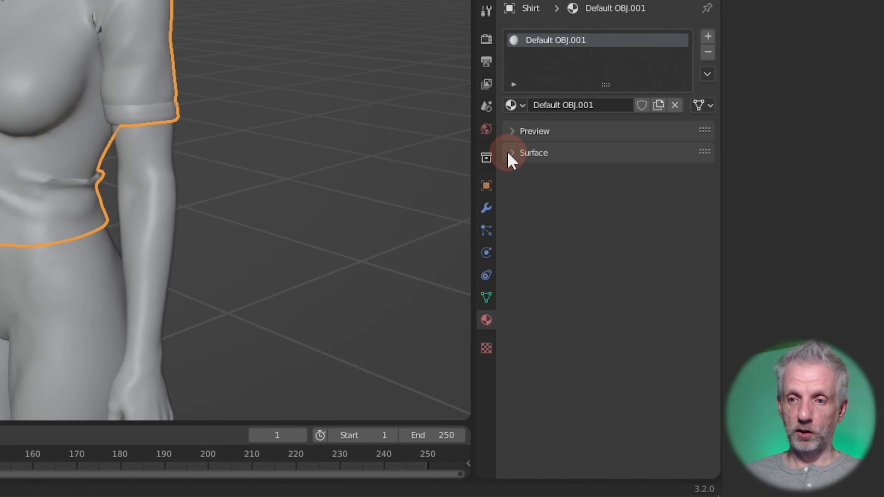
{"action": "left_click", "coordinate": [510, 196]}
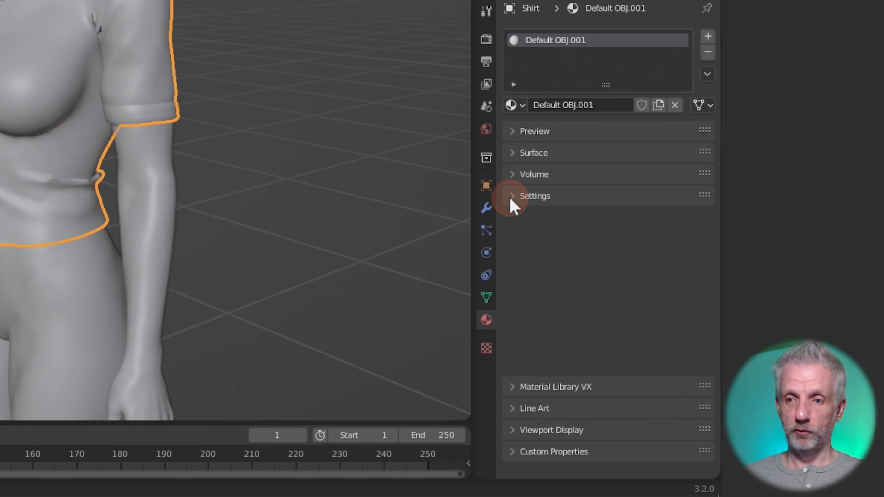
{"action": "left_click", "coordinate": [511, 262]}
{"action": "left_click", "coordinate": [654, 286]}
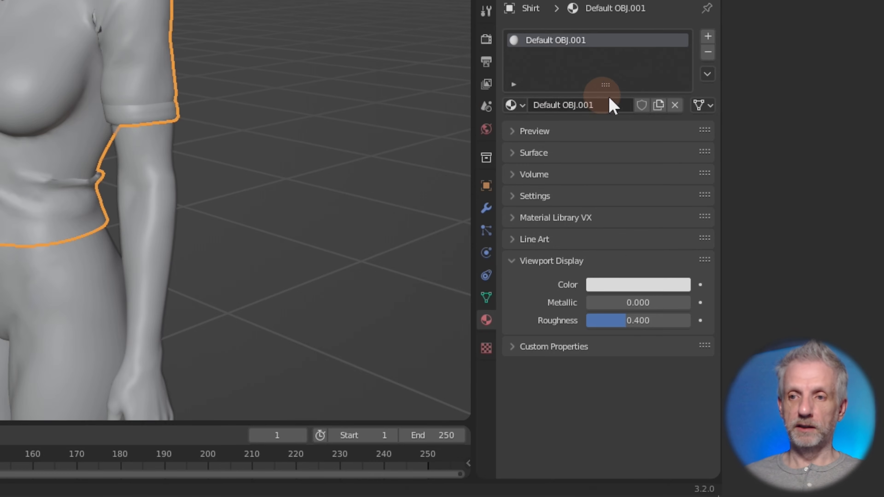
{"action": "left_click", "coordinate": [636, 285]}
{"action": "mouse_move", "coordinate": [617, 118]}
{"action": "left_mouse_down"}
{"action": "mouse_move", "coordinate": [625, 113]}
{"action": "mouse_move", "coordinate": [621, 120]}
{"action": "left_mouse_up"}
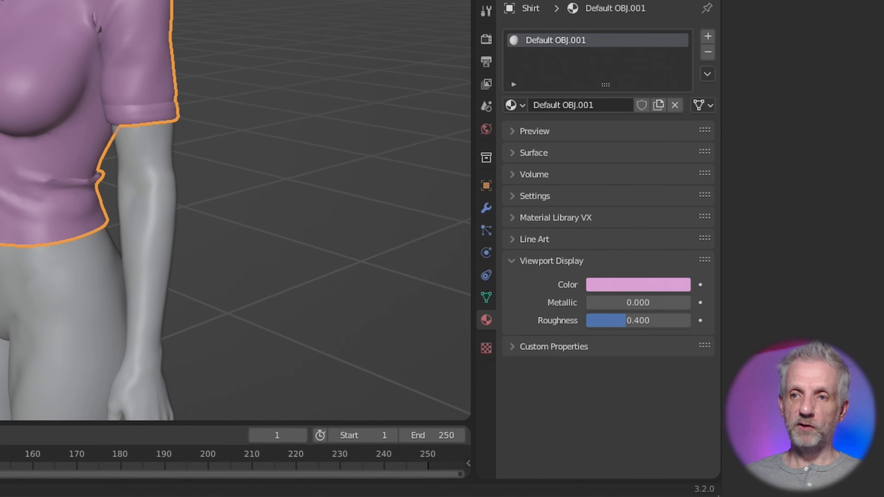
Select the Olympia body and set its Viewport Display colour to light blue
{"action": "left_click", "coordinate": [42, 299]}
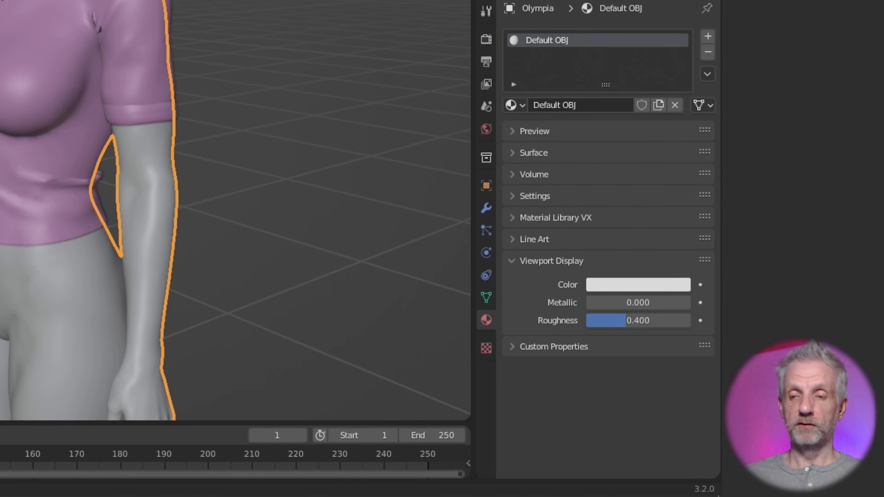
{"action": "left_click", "coordinate": [631, 285]}
{"action": "left_click_drag", "start_coordinate": [605, 114], "coordinate": [621, 98]}
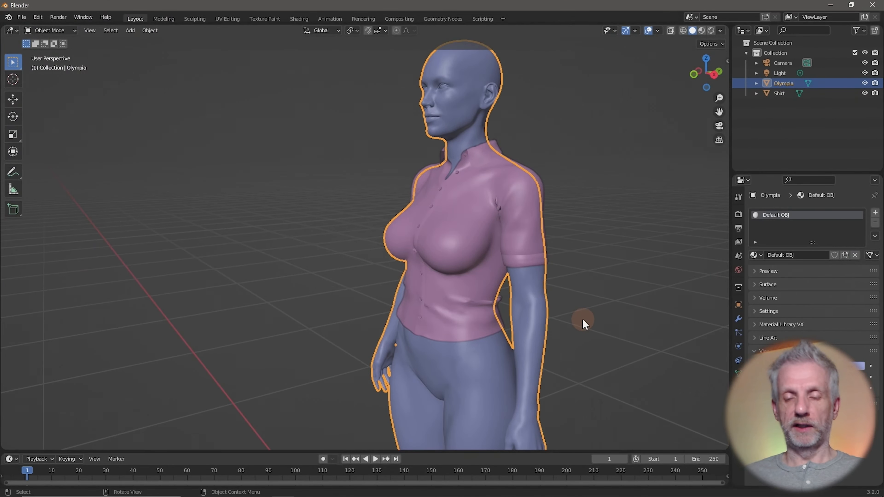
{"action": "scroll", "coordinate": [582, 317], "scroll_direction": "down", "scroll_amount": 5}
{"action": "middle_click_drag", "start_coordinate": [558, 316], "coordinate": [593, 326]}
{"action": "scroll", "coordinate": [593, 326], "scroll_direction": "up", "scroll_amount": 2}
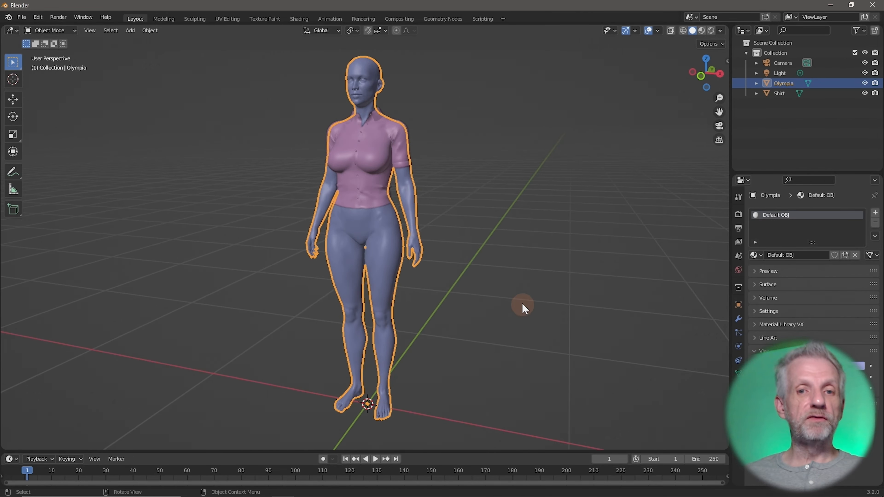
{"action": "scroll", "coordinate": [523, 300], "scroll_direction": "up", "scroll_amount": 4}
{"action": "middle_click_drag", "start_coordinate": [523, 277], "coordinate": [532, 427], "text": "shift"}
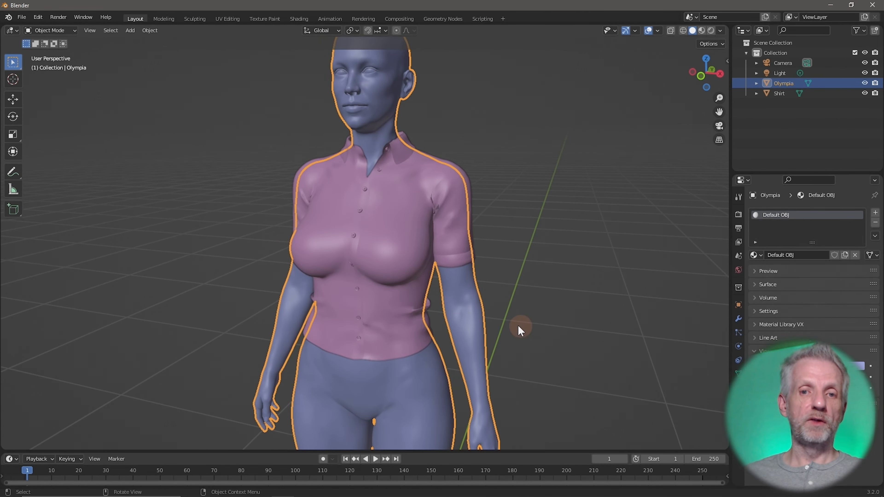
{"action": "scroll", "coordinate": [509, 387], "scroll_direction": "down", "scroll_amount": 3}
{"action": "middle_click_drag", "start_coordinate": [507, 375], "coordinate": [507, 357]}
{"action": "scroll", "coordinate": [499, 349], "scroll_direction": "up", "scroll_amount": 1}
{"action": "scroll", "coordinate": [498, 347], "scroll_direction": "down", "scroll_amount": 1}
{"action": "scroll", "coordinate": [498, 347], "scroll_direction": "up", "scroll_amount": 2}
{"action": "scroll", "coordinate": [499, 323], "scroll_direction": "up", "scroll_amount": 1}
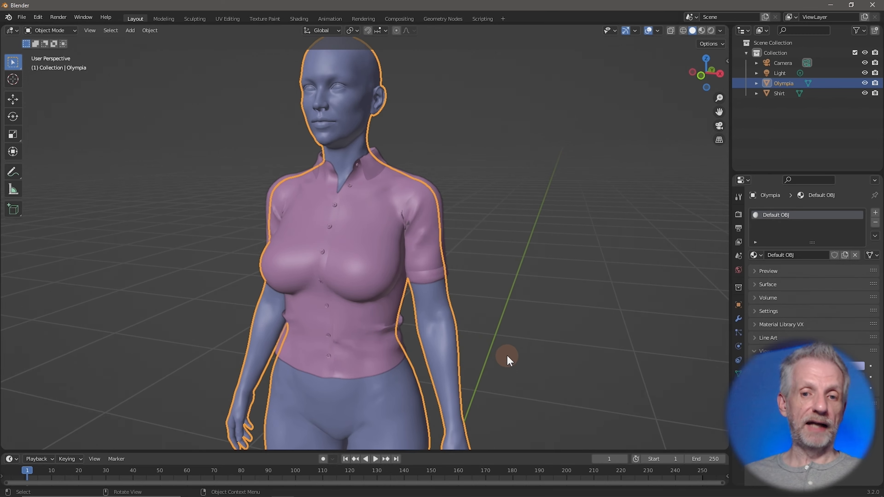
{"action": "scroll", "coordinate": [509, 346], "scroll_direction": "down", "scroll_amount": 1}
{"action": "scroll", "coordinate": [494, 343], "scroll_direction": "up", "scroll_amount": 1}
{"action": "scroll", "coordinate": [494, 343], "scroll_direction": "down", "scroll_amount": 1}
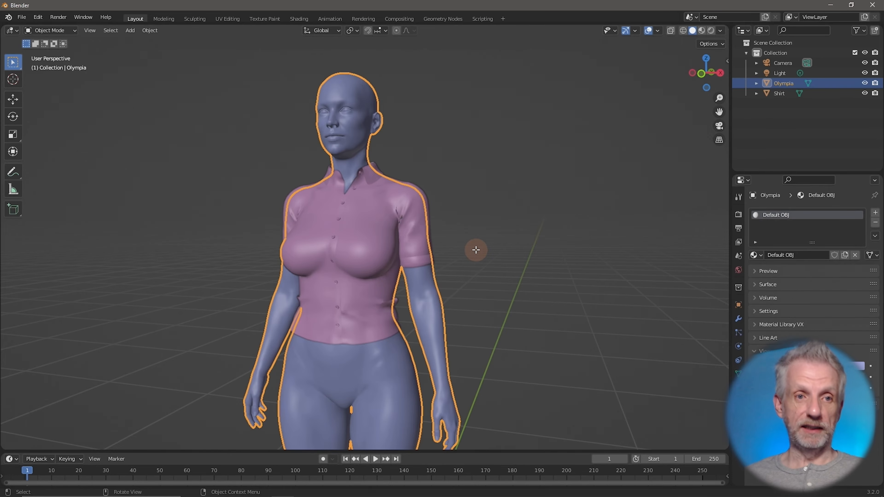
{"action": "key", "text": "Tab"}
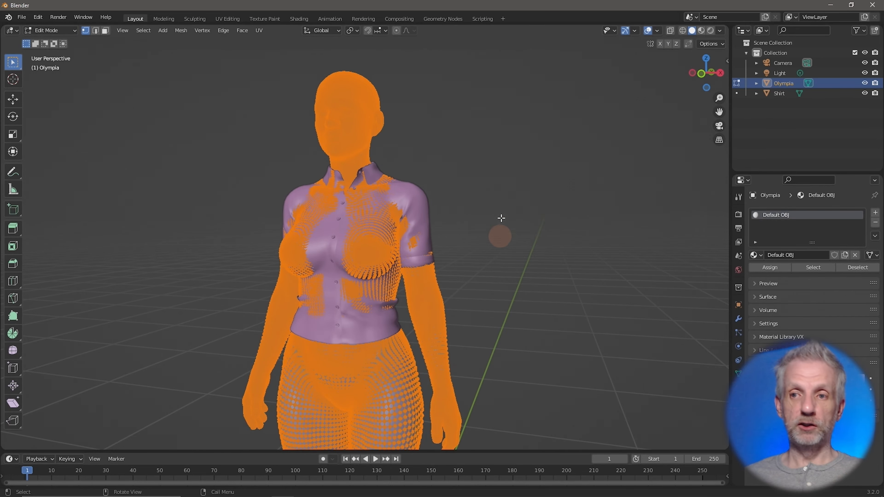
{"action": "middle_click_drag", "start_coordinate": [519, 217], "coordinate": [499, 225]}
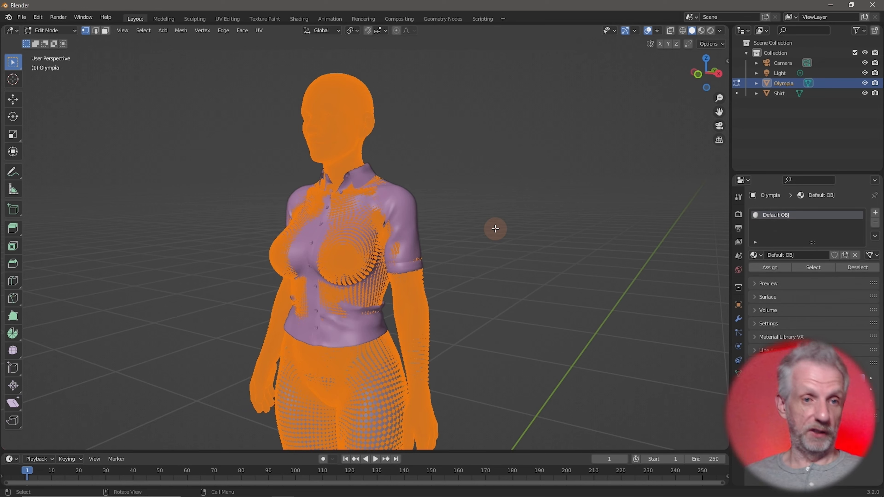
{"action": "key", "text": "Tab"}
{"action": "key", "text": "Tab"}
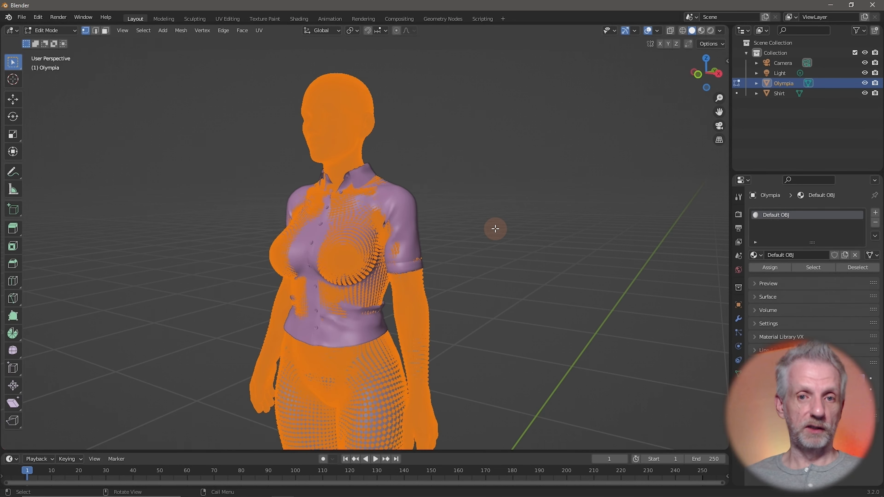
{"action": "key", "text": "Tab"}
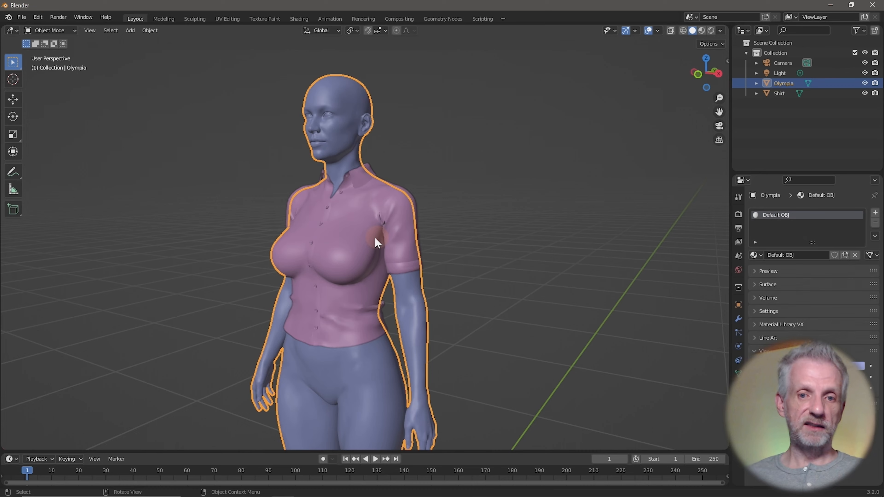
Select the Shirt, switch it to Edit Mode from the mode dropdown, and recentre the view
{"action": "left_click", "coordinate": [348, 237]}
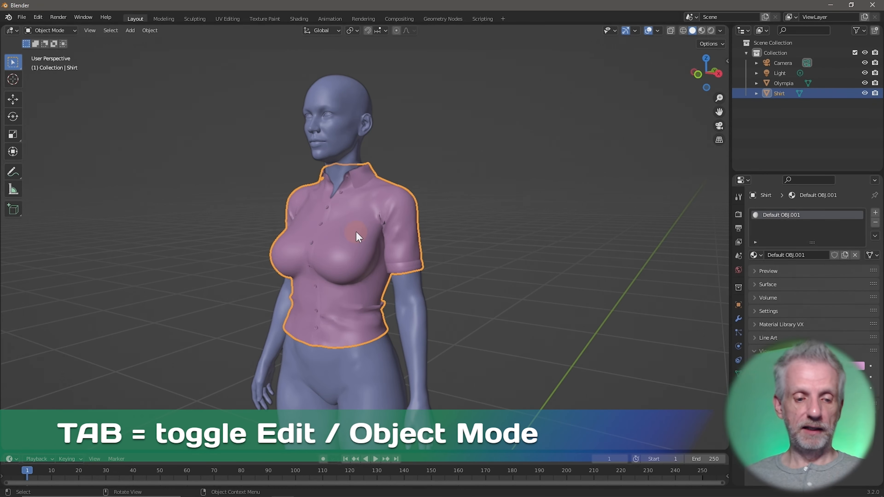
{"action": "key", "text": "Tab"}
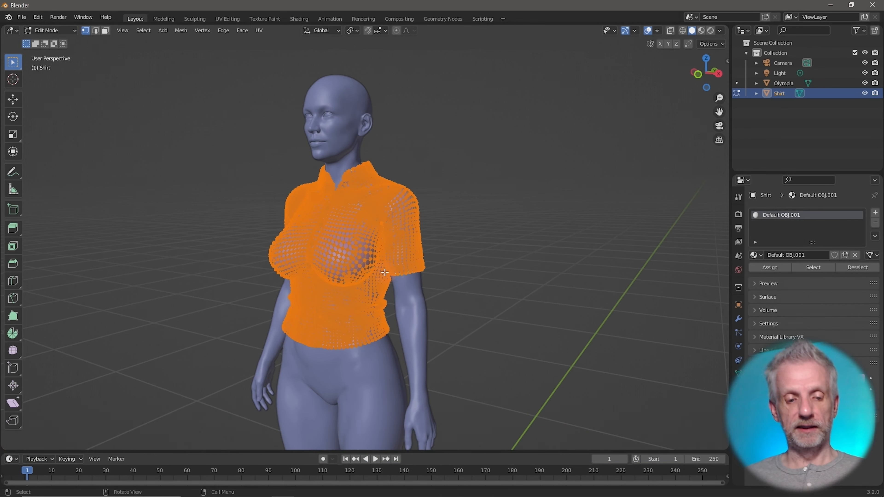
{"action": "key", "text": "Tab"}
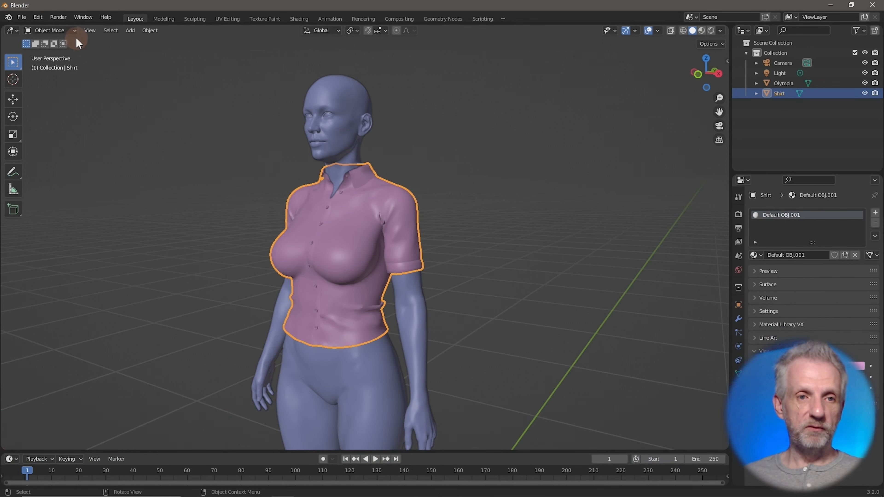
{"action": "left_click", "coordinate": [73, 31]}
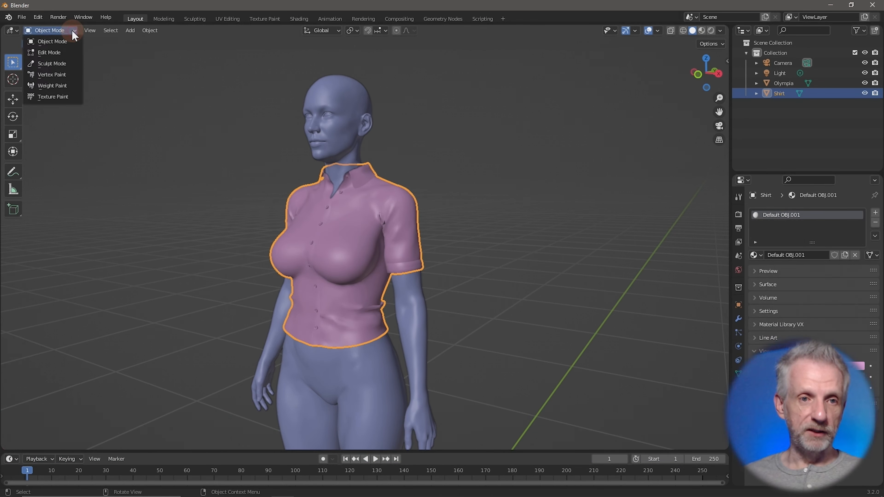
{"action": "left_click", "coordinate": [61, 53]}
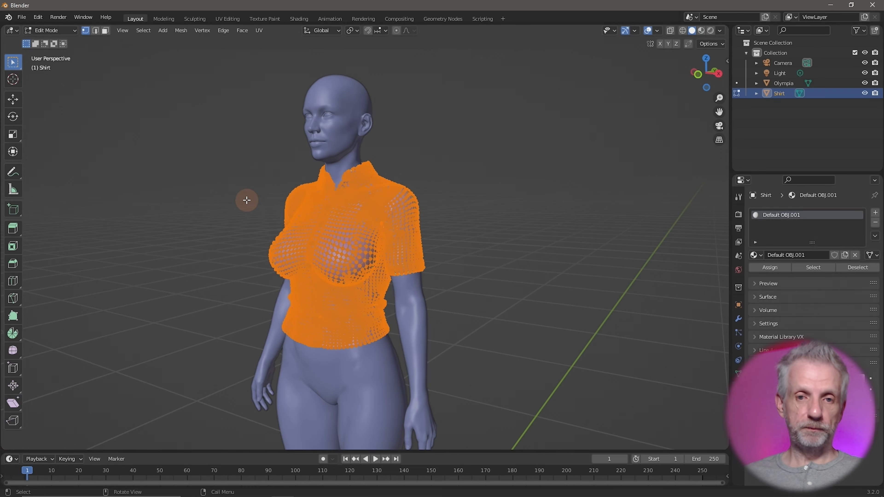
{"action": "middle_click_drag", "start_coordinate": [246, 201], "coordinate": [287, 211], "text": "shift"}
{"action": "scroll", "coordinate": [308, 210], "scroll_direction": "up", "scroll_amount": 4}
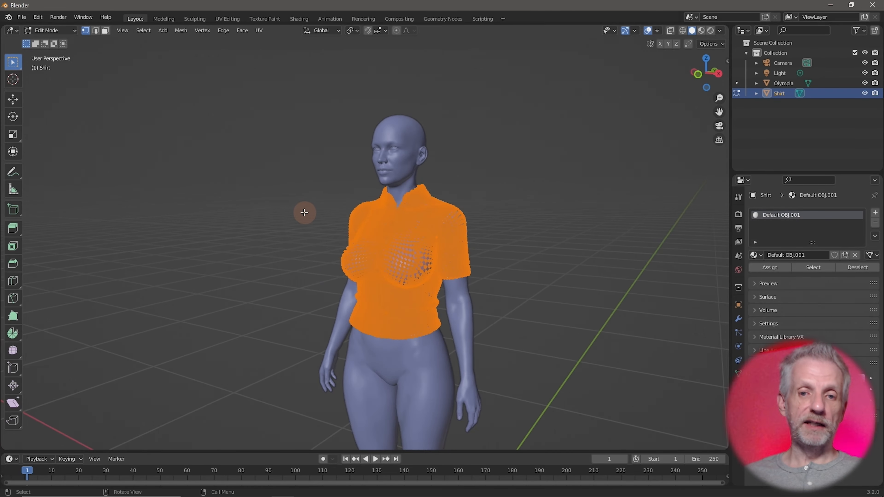
{"action": "mouse_move", "coordinate": [297, 210]}
{"action": "middle_mouse_down"}
{"action": "mouse_move", "coordinate": [330, 214]}
{"action": "mouse_move", "coordinate": [299, 214]}
{"action": "middle_mouse_up"}
{"action": "scroll", "coordinate": [296, 213], "scroll_direction": "down", "scroll_amount": 3}
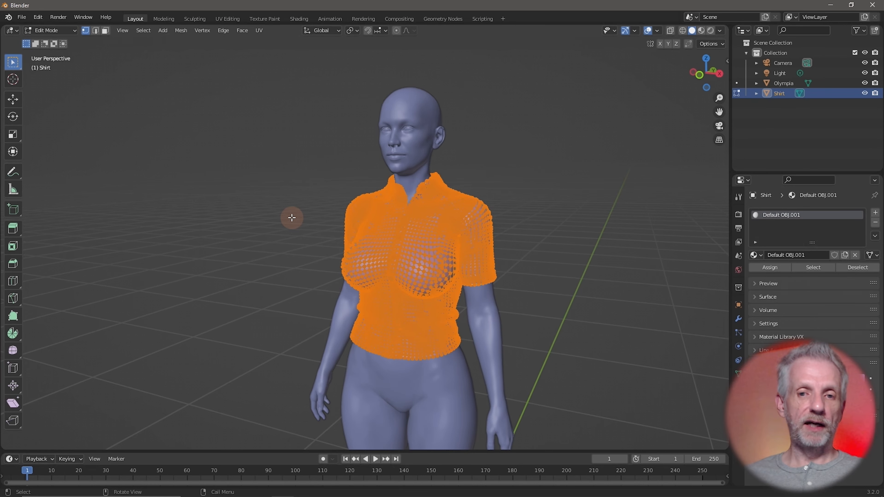
{"action": "scroll", "coordinate": [291, 218], "scroll_direction": "up", "scroll_amount": 2}
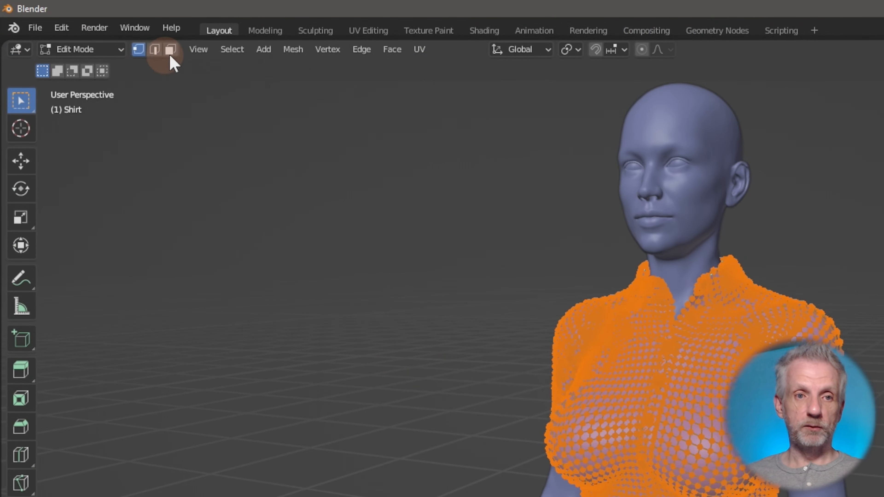
Try the vertex, edge and face select modes, ending with edge select only
{"action": "left_click", "coordinate": [155, 50]}
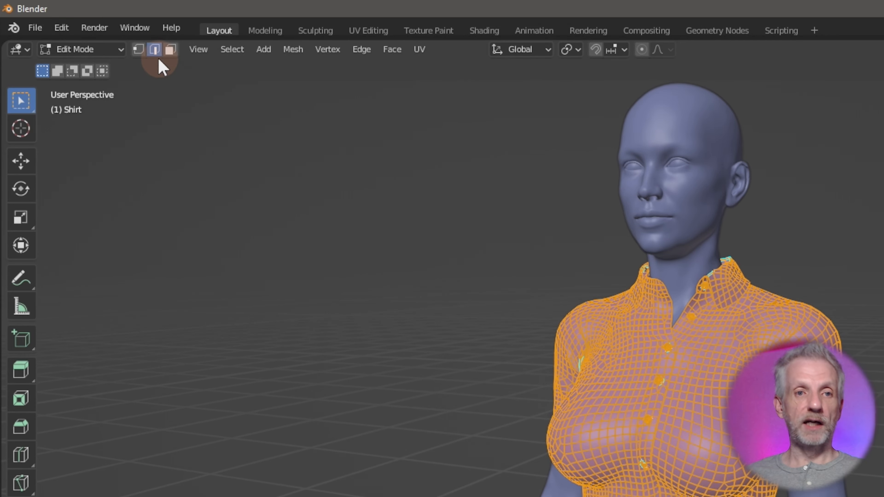
{"action": "left_click", "coordinate": [139, 50]}
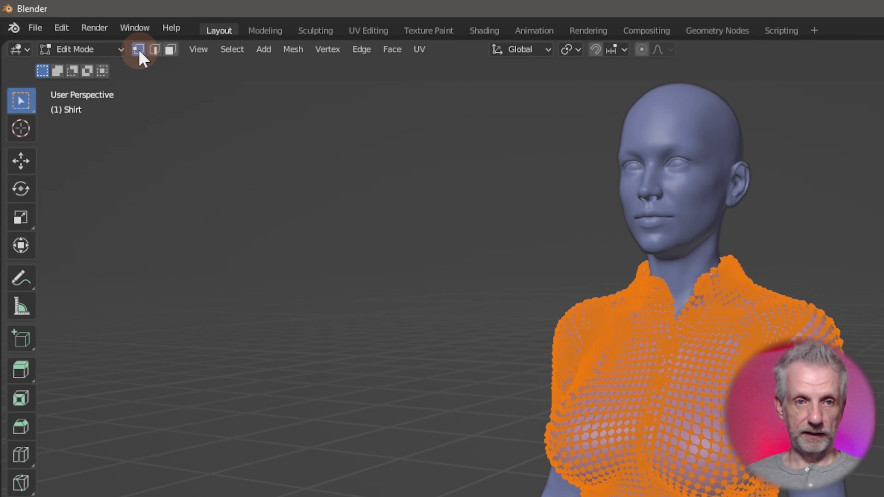
{"action": "left_click", "coordinate": [154, 49]}
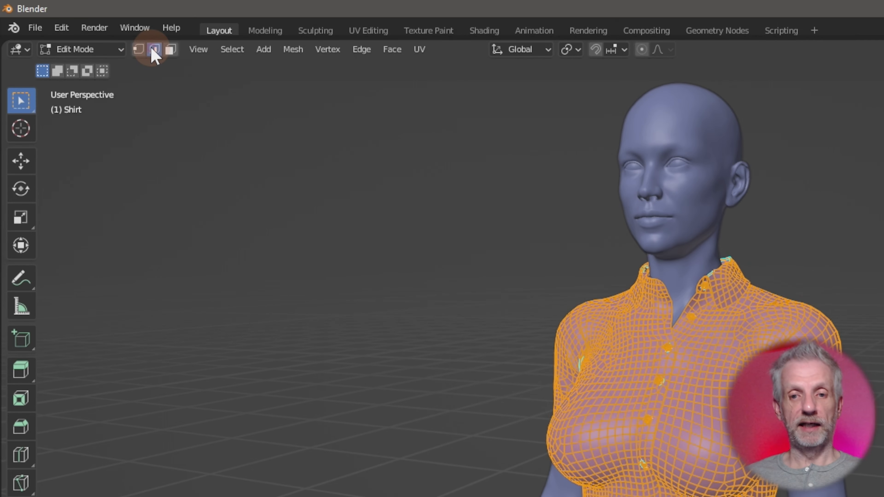
{"action": "left_click", "coordinate": [171, 50]}
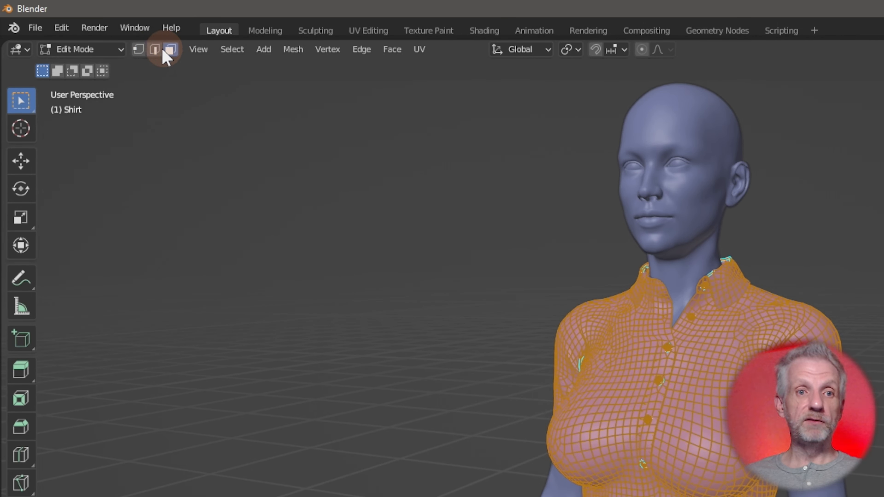
{"action": "left_click", "coordinate": [154, 49], "text": "shift"}
{"action": "left_click", "coordinate": [138, 50], "text": "shift"}
{"action": "left_click", "coordinate": [252, 138]}
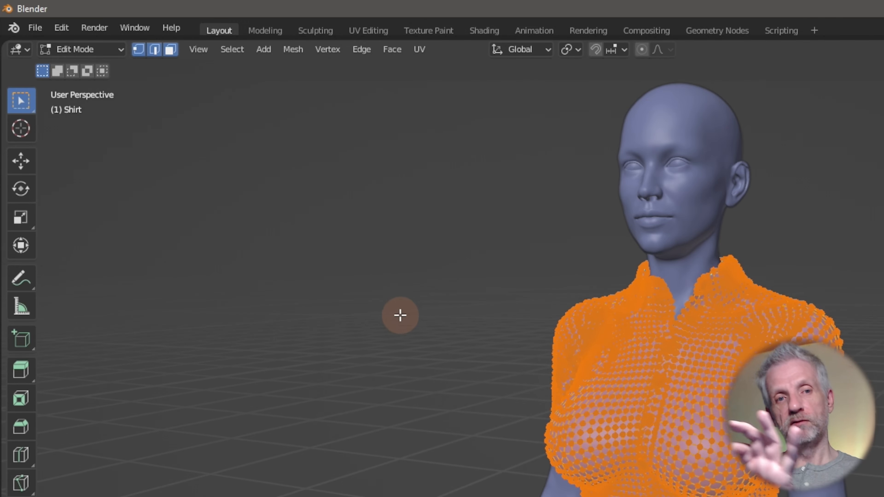
{"action": "left_click", "coordinate": [155, 50]}
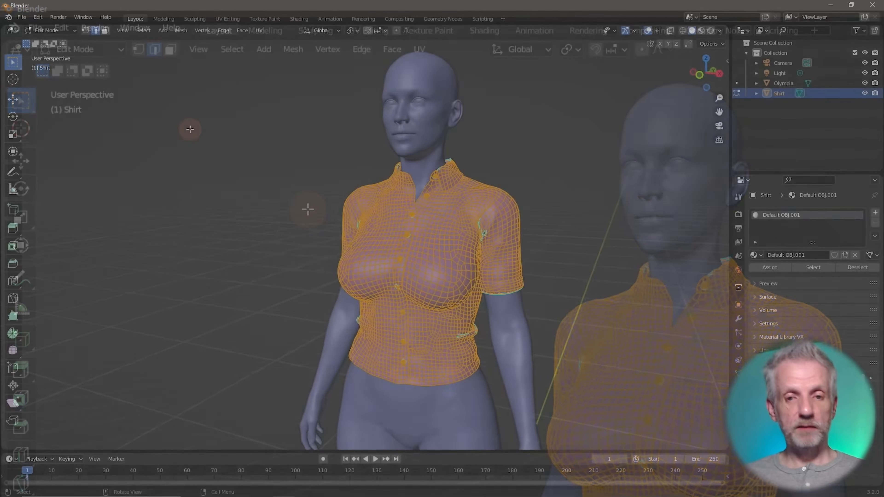
Clear the shirt selection with Alt+A, then circle-select (C) a patch on the upper sleeve
{"action": "key", "text": "alt+a"}
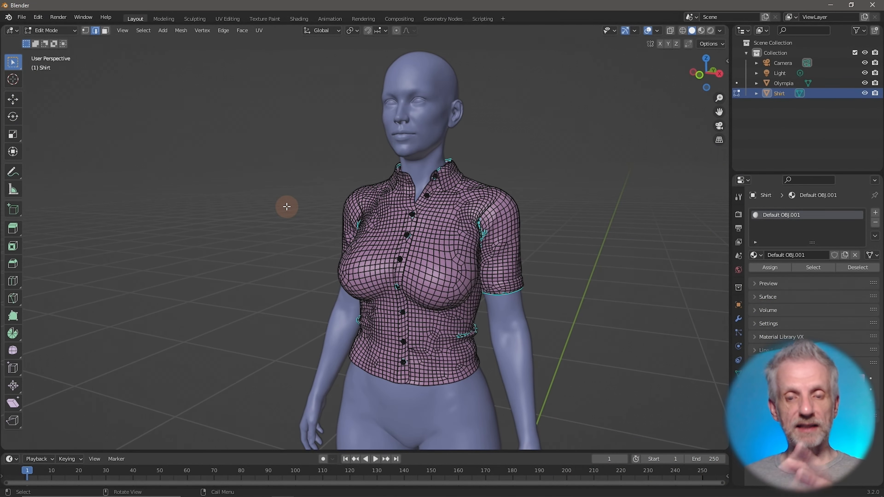
{"action": "key", "text": "a"}
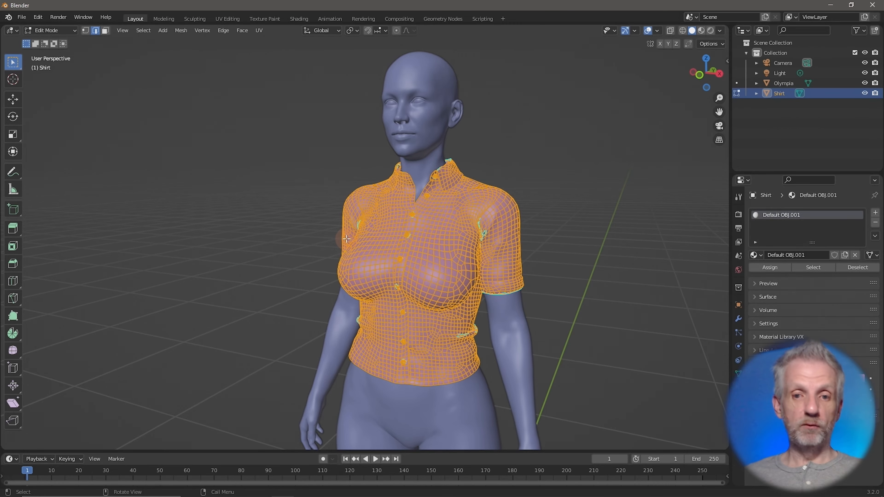
{"action": "key", "text": "alt+a"}
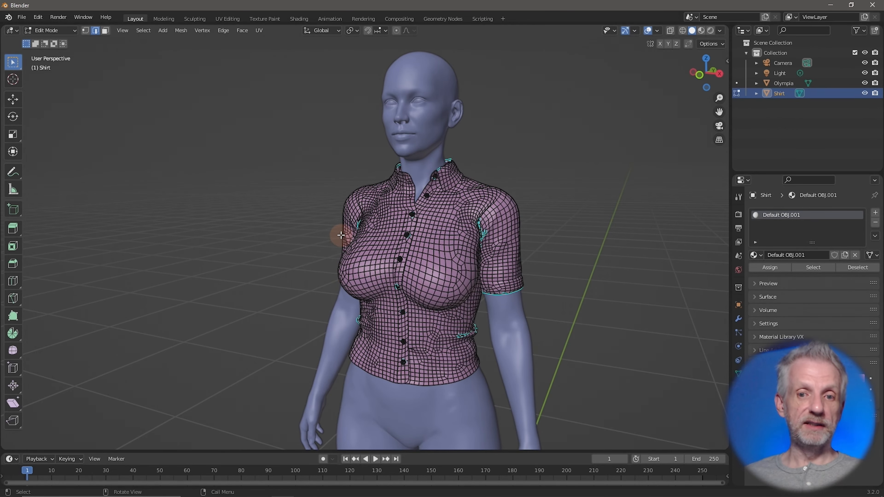
{"action": "middle_click_drag", "start_coordinate": [341, 235], "coordinate": [222, 210]}
{"action": "scroll", "coordinate": [375, 278], "scroll_direction": "up", "scroll_amount": 4}
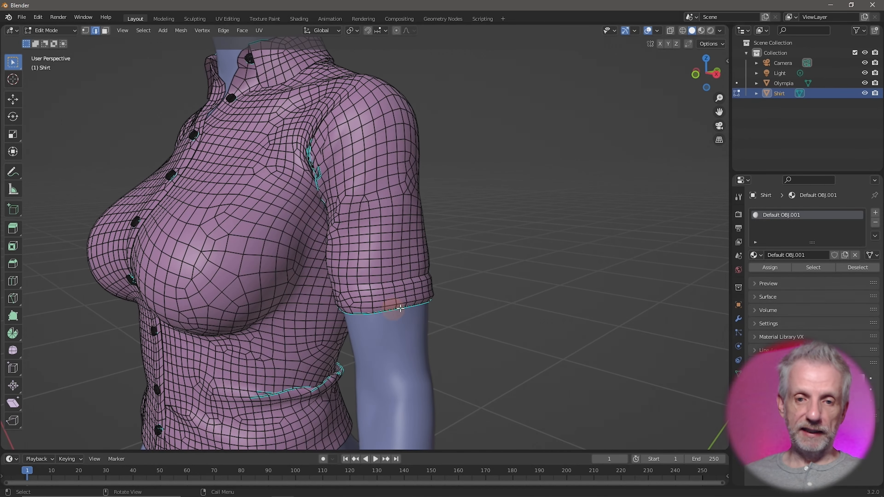
{"action": "middle_click_drag", "start_coordinate": [404, 308], "coordinate": [335, 273]}
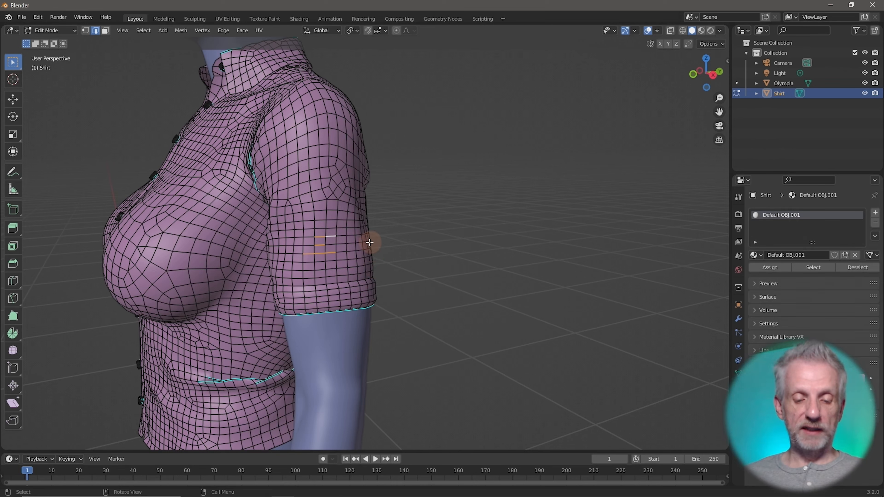
{"action": "key", "text": "c"}
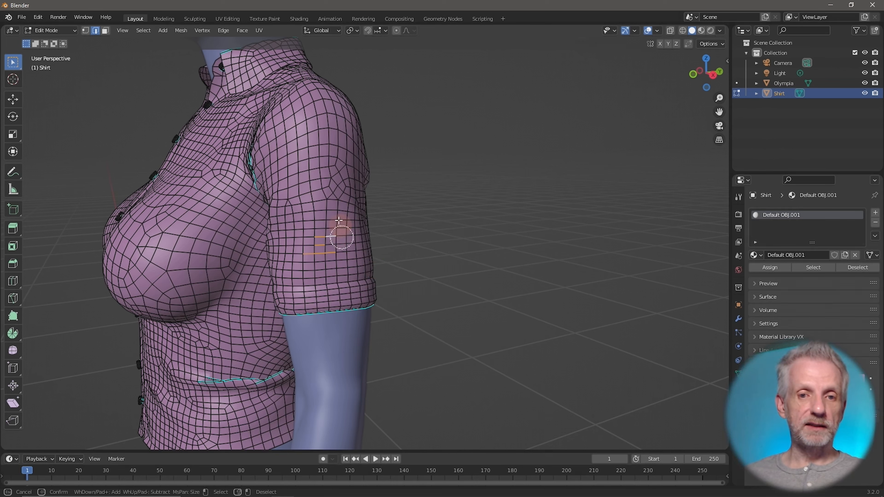
{"action": "mouse_move", "coordinate": [330, 225]}
{"action": "left_mouse_down"}
{"action": "mouse_move", "coordinate": [307, 210]}
{"action": "mouse_move", "coordinate": [330, 254]}
{"action": "mouse_move", "coordinate": [318, 226]}
{"action": "mouse_move", "coordinate": [294, 255]}
{"action": "mouse_move", "coordinate": [308, 209]}
{"action": "mouse_move", "coordinate": [341, 281]}
{"action": "mouse_move", "coordinate": [352, 247]}
{"action": "mouse_move", "coordinate": [323, 203]}
{"action": "left_mouse_up"}
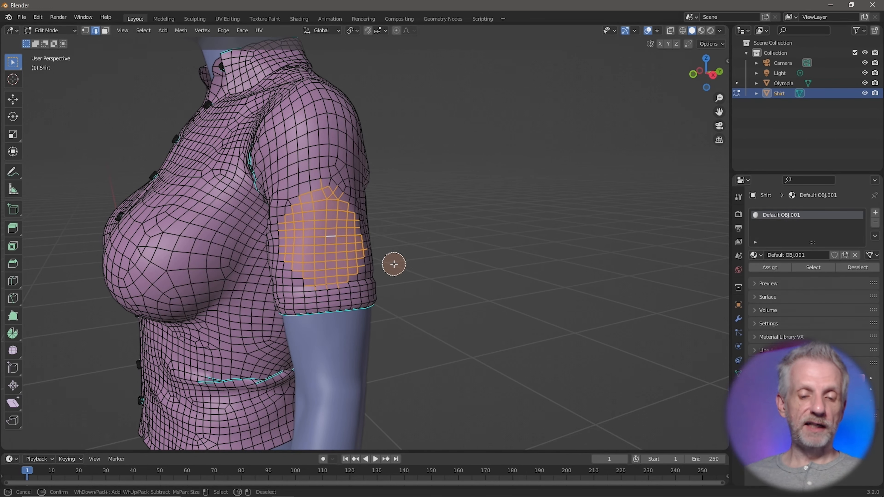
{"action": "right_click", "coordinate": [385, 254]}
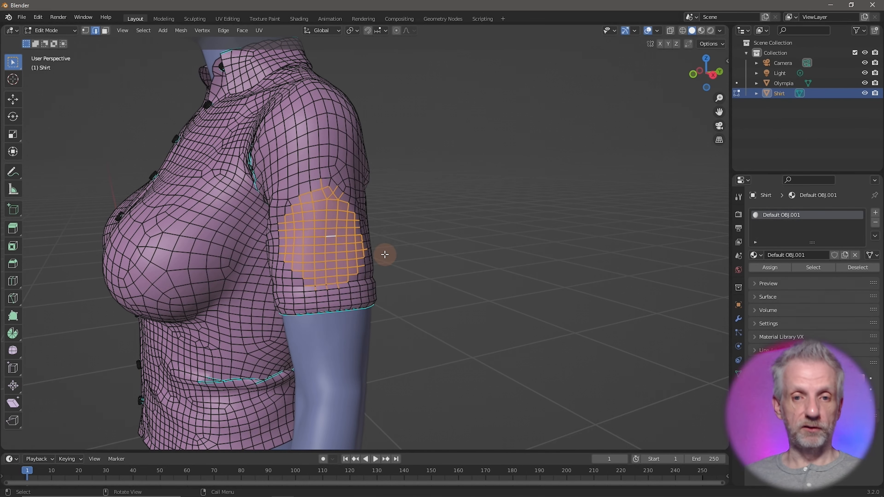
{"action": "middle_click_drag", "start_coordinate": [409, 253], "coordinate": [437, 263]}
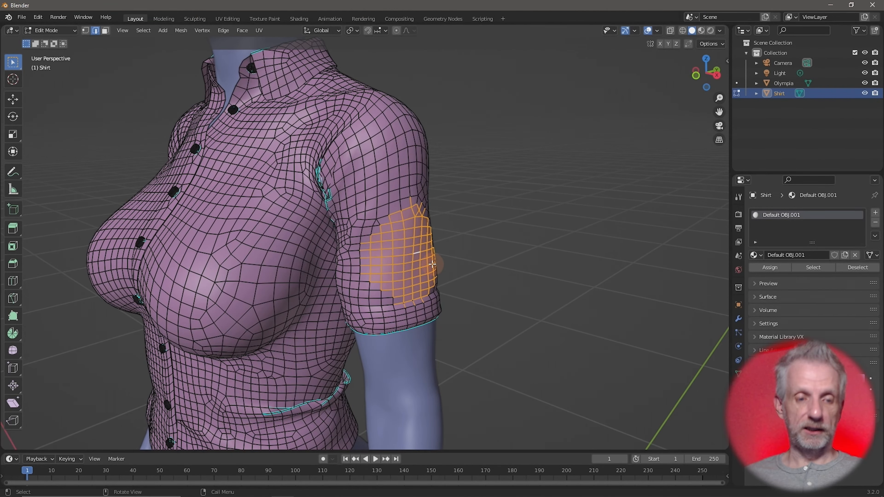
Clear the selection and box-select faces over the left shoulder and upper sleeve, checking front and back
{"action": "key", "text": "alt+a"}
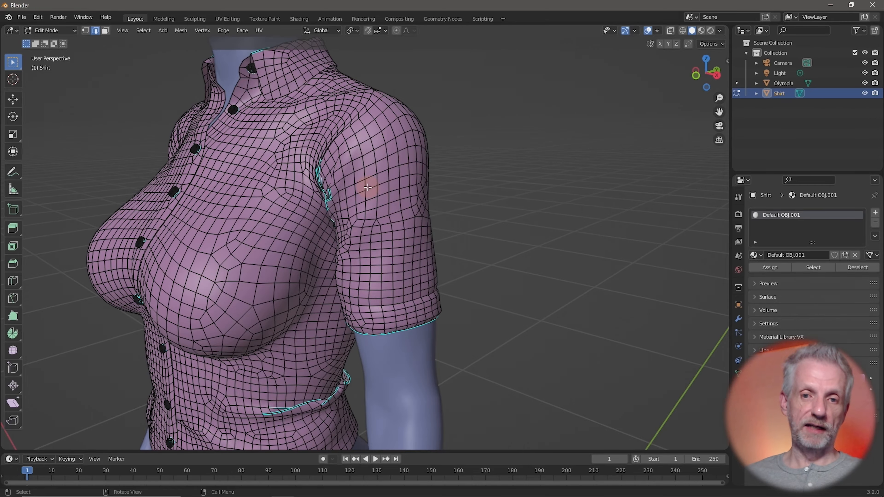
{"action": "left_click_drag", "start_coordinate": [367, 188], "coordinate": [483, 258]}
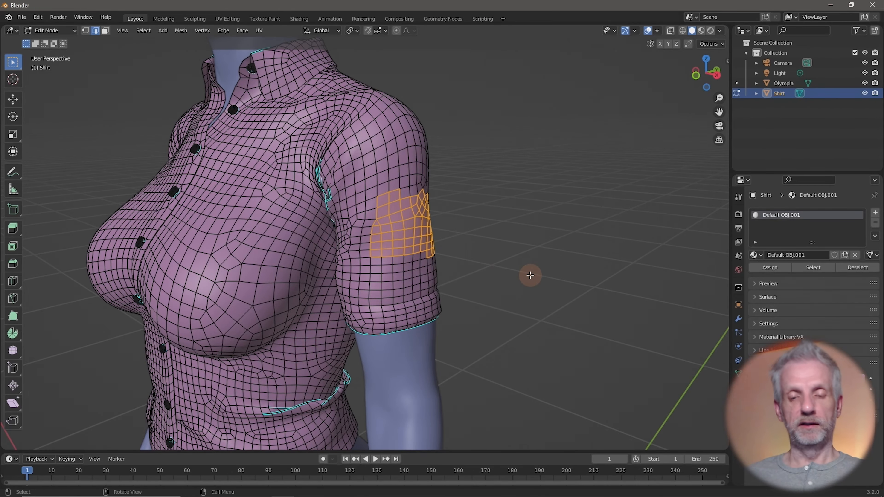
{"action": "middle_click_drag", "start_coordinate": [530, 275], "coordinate": [457, 181]}
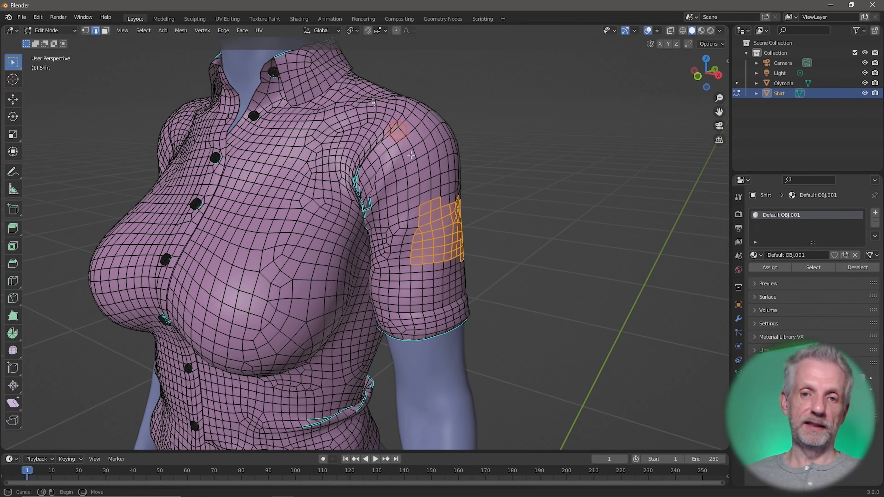
{"action": "left_click_drag", "start_coordinate": [411, 156], "coordinate": [584, 277]}
{"action": "middle_click_drag", "start_coordinate": [584, 277], "coordinate": [538, 233]}
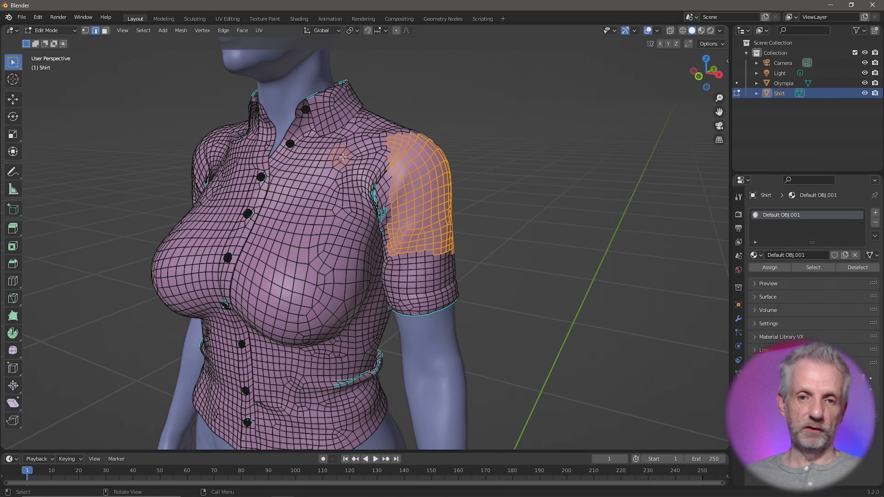
{"action": "left_click_drag", "start_coordinate": [329, 162], "coordinate": [505, 266]}
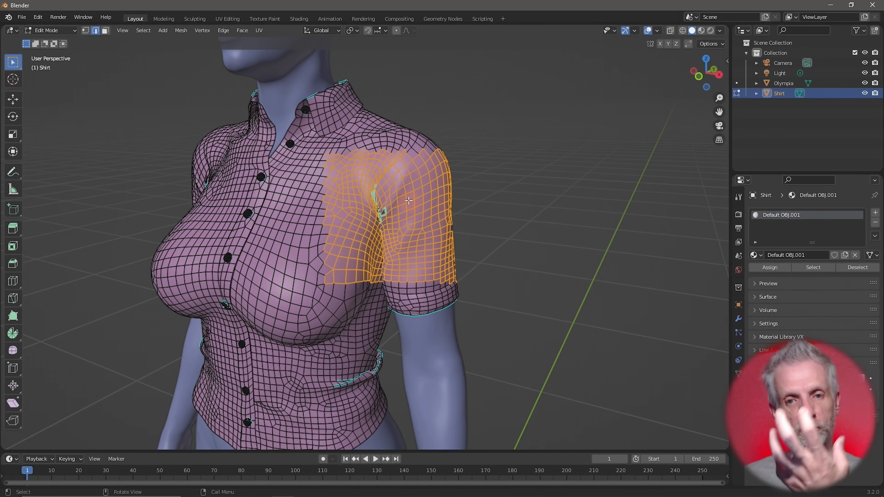
{"action": "middle_click_drag", "start_coordinate": [470, 212], "coordinate": [333, 206]}
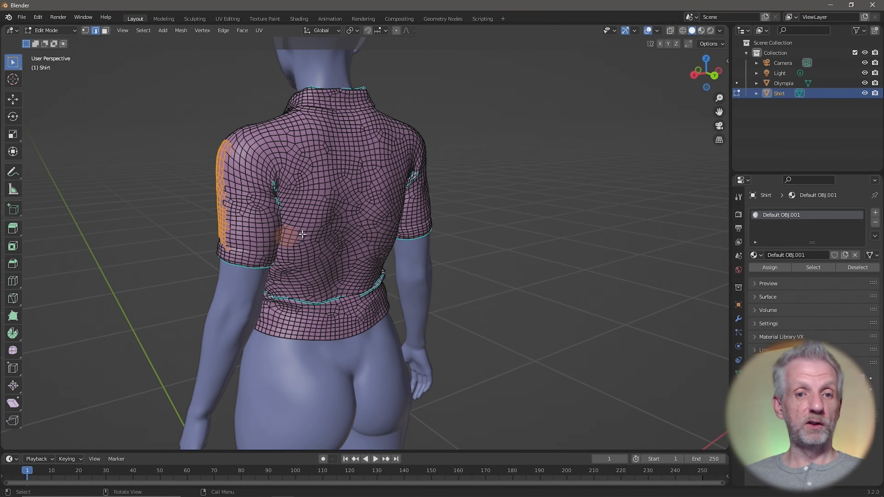
{"action": "middle_click_drag", "start_coordinate": [269, 194], "coordinate": [458, 192]}
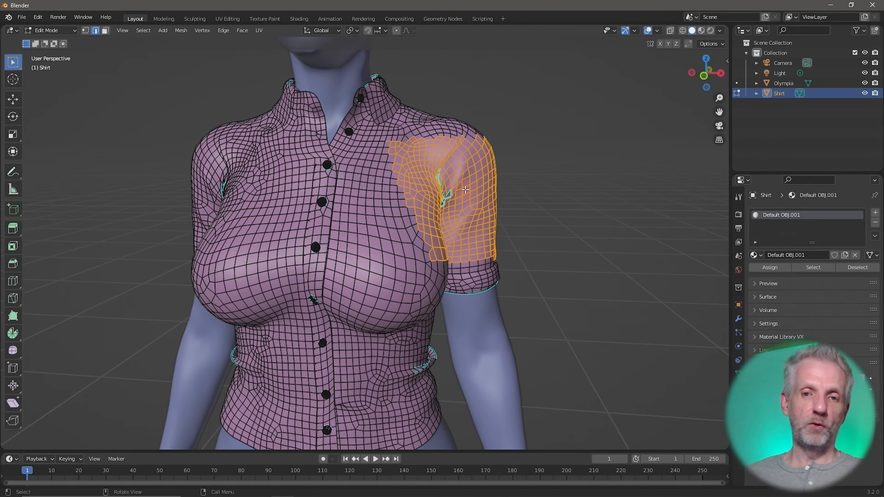
{"action": "scroll", "coordinate": [476, 192], "scroll_direction": "down", "scroll_amount": 6}
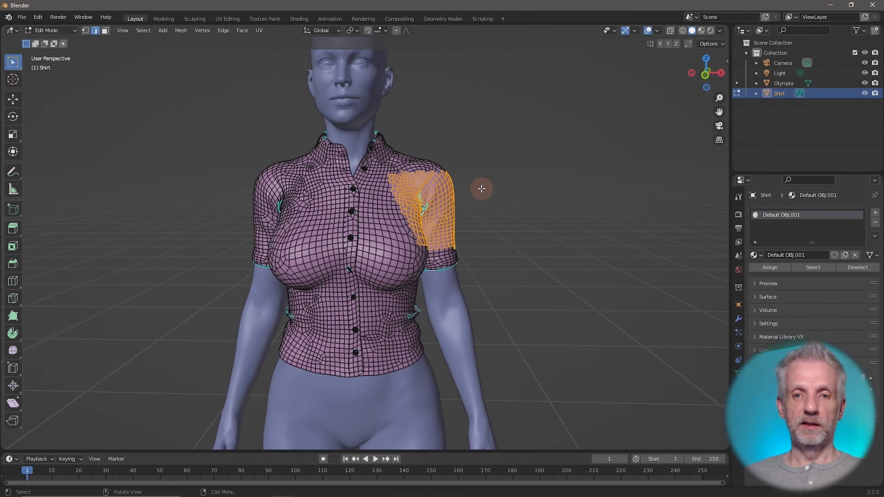
{"action": "middle_click_drag", "start_coordinate": [494, 206], "coordinate": [495, 205], "text": "shift"}
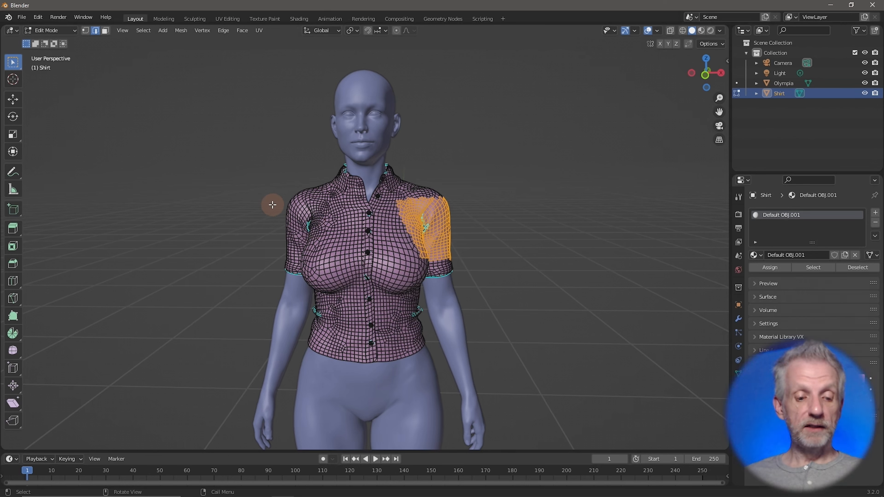
Box-select the upper shirt through the body in X-ray, then redo the box selection with X-ray off
{"action": "key", "text": "alt+z"}
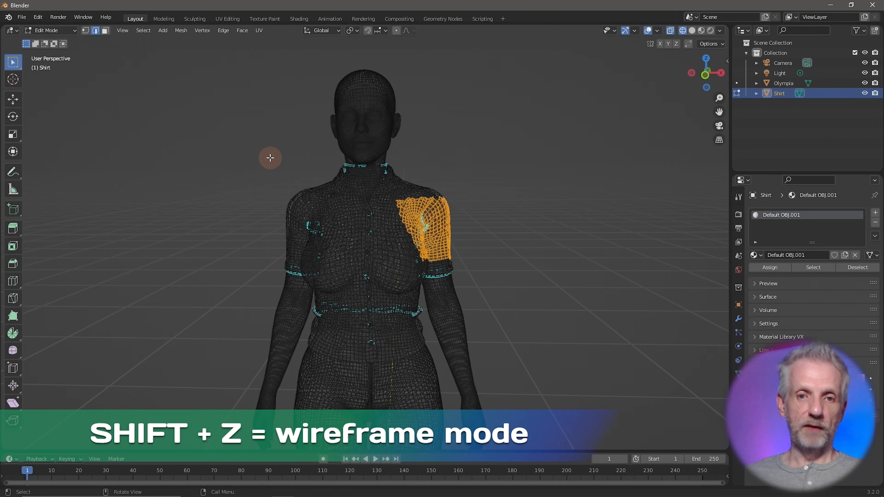
{"action": "left_click_drag", "start_coordinate": [261, 157], "coordinate": [505, 279]}
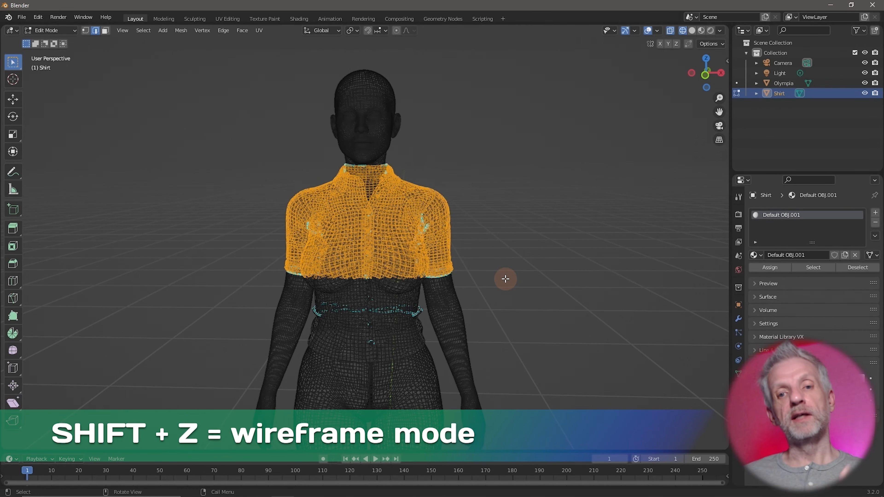
{"action": "mouse_move", "coordinate": [519, 274]}
{"action": "middle_mouse_down"}
{"action": "mouse_move", "coordinate": [387, 268]}
{"action": "mouse_move", "coordinate": [491, 277]}
{"action": "mouse_move", "coordinate": [509, 269]}
{"action": "middle_mouse_up"}
{"action": "key", "text": "shift+z"}
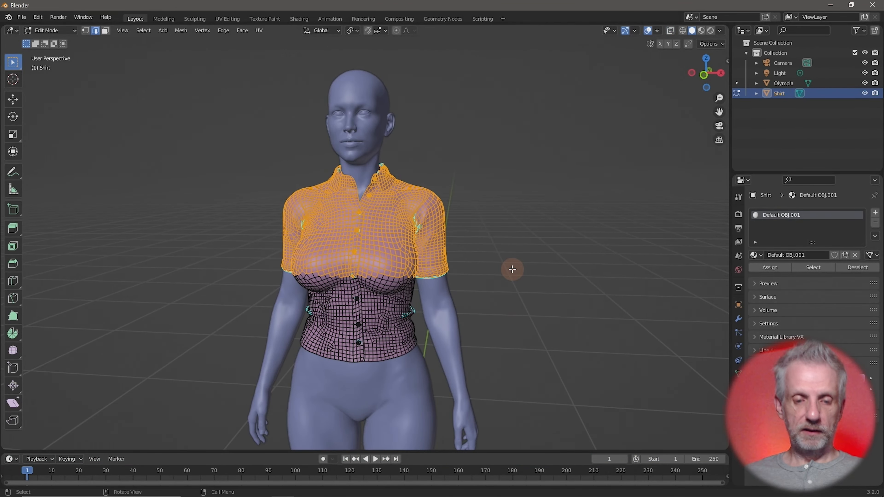
{"action": "left_click", "coordinate": [512, 269]}
{"action": "left_click_drag", "start_coordinate": [243, 135], "coordinate": [488, 290]}
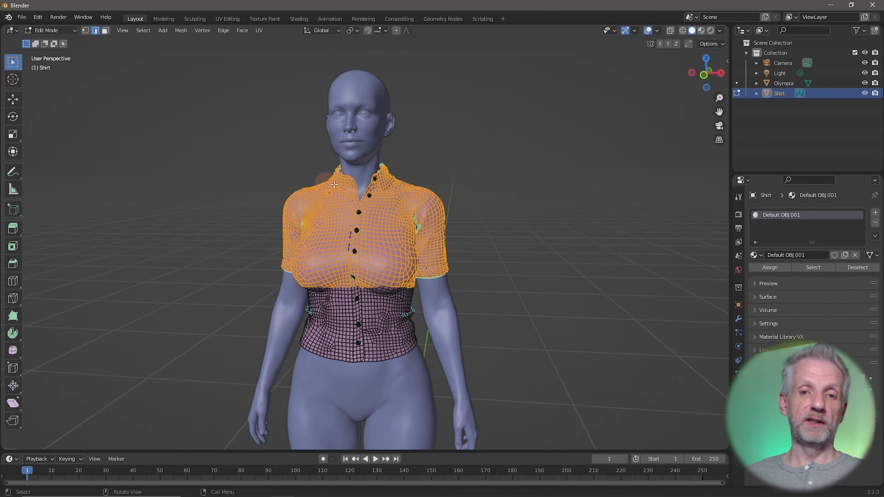
{"action": "mouse_move", "coordinate": [437, 207]}
{"action": "middle_mouse_down"}
{"action": "mouse_move", "coordinate": [248, 213]}
{"action": "mouse_move", "coordinate": [432, 222]}
{"action": "middle_mouse_up"}
Deselect all, orbit to the left sleeve, and Alt+click its hem edge loop
{"action": "left_click", "coordinate": [440, 223]}
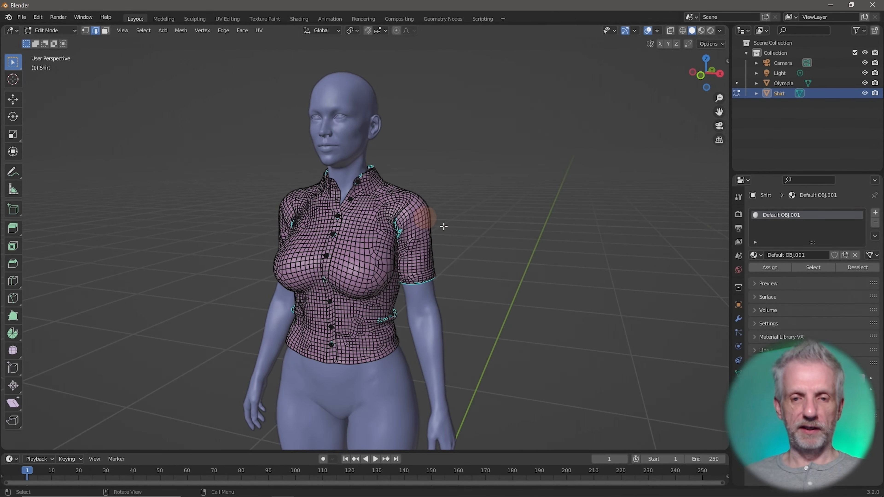
{"action": "scroll", "coordinate": [466, 231], "scroll_direction": "up", "scroll_amount": 4}
{"action": "middle_click_drag", "start_coordinate": [496, 252], "coordinate": [451, 268]}
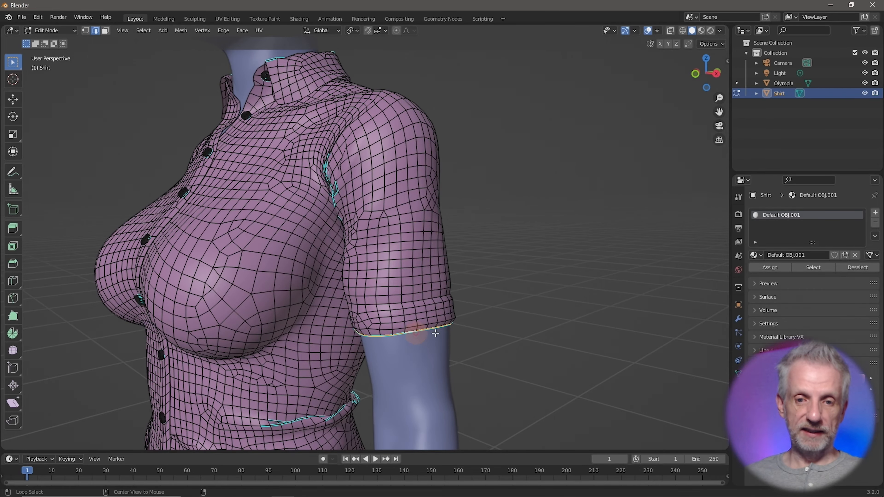
{"action": "middle_click_drag", "start_coordinate": [504, 340], "coordinate": [529, 342]}
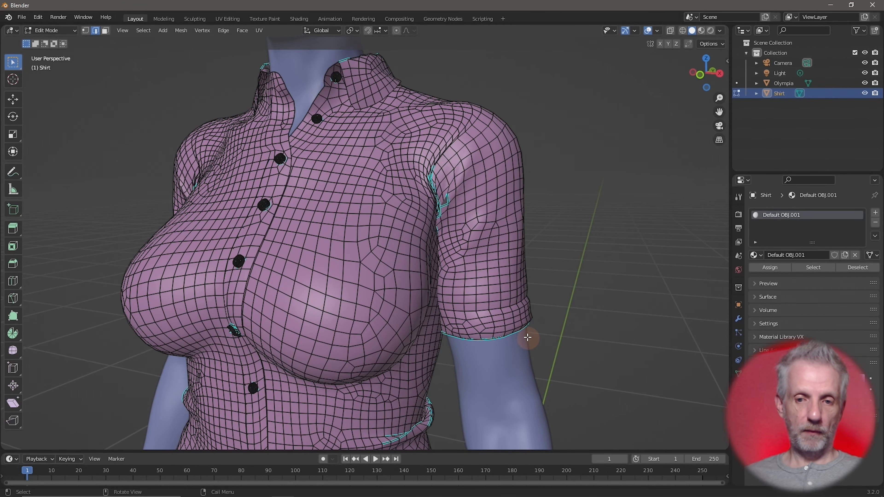
{"action": "left_click", "coordinate": [528, 337], "text": "alt"}
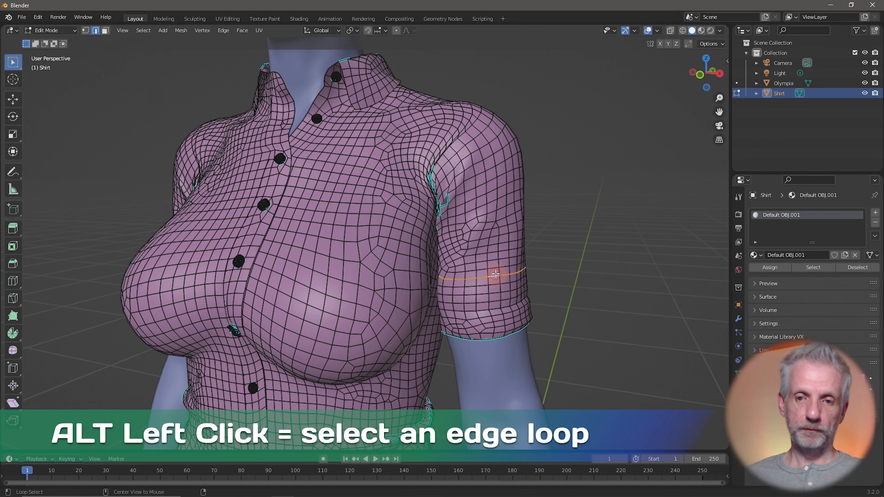
{"action": "left_click", "coordinate": [493, 286], "text": "alt"}
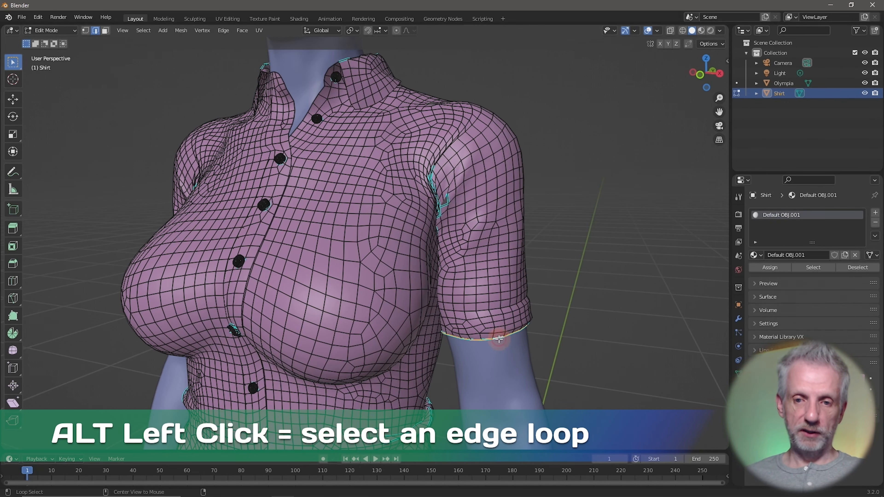
{"action": "scroll", "coordinate": [539, 338], "scroll_direction": "down", "scroll_amount": 6}
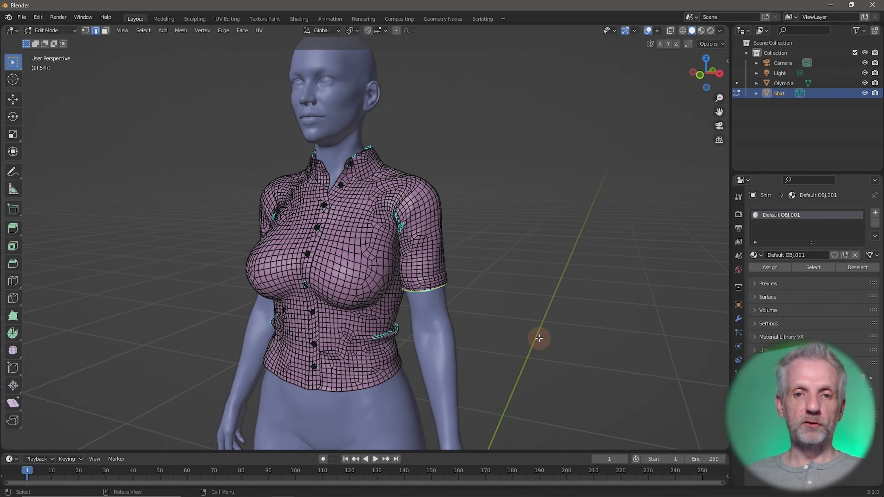
{"action": "mouse_move", "coordinate": [539, 338]}
{"action": "middle_mouse_down"}
{"action": "mouse_move", "coordinate": [550, 355]}
{"action": "mouse_move", "coordinate": [529, 326]}
{"action": "middle_mouse_up"}
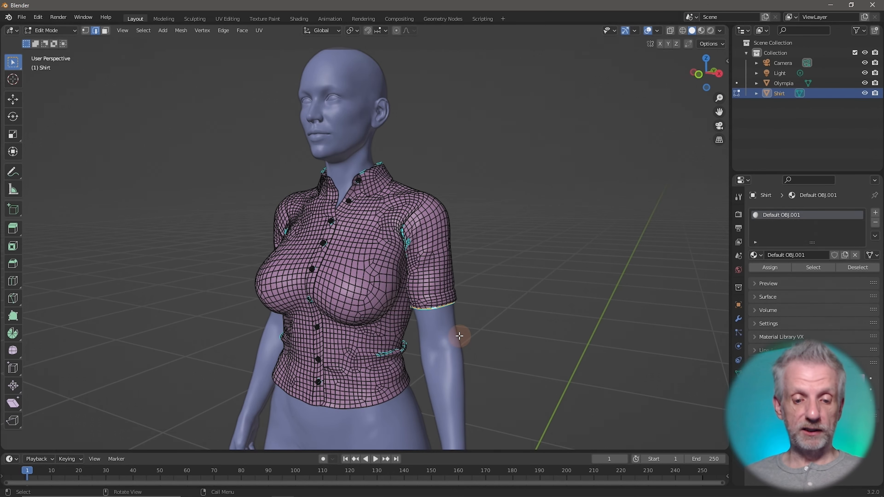
Start a vertical (G, Z) move of the sleeve hem, then cancel it
{"action": "key", "text": "g"}
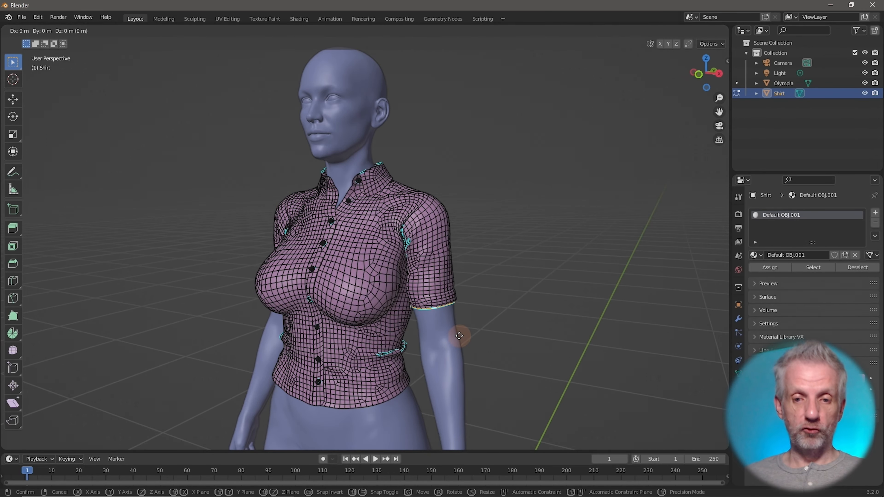
{"action": "key", "text": "z"}
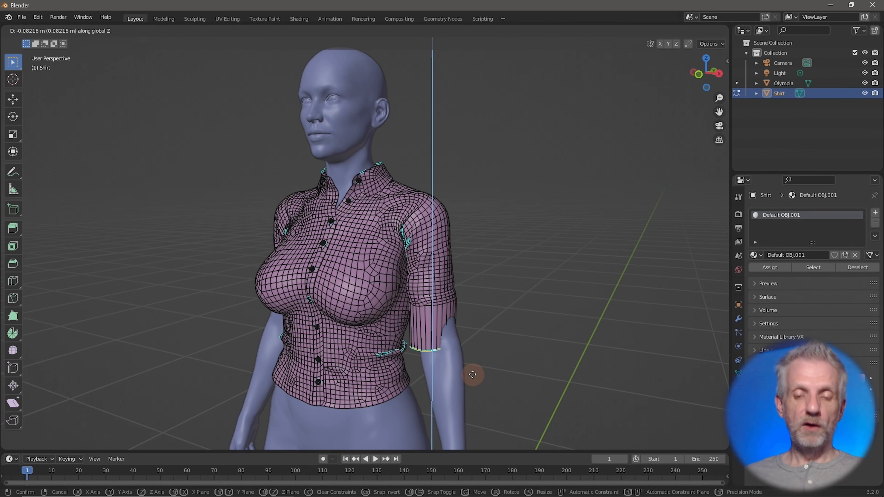
{"action": "key", "text": "Escape"}
{"action": "scroll", "coordinate": [499, 326], "scroll_direction": "down", "scroll_amount": 3}
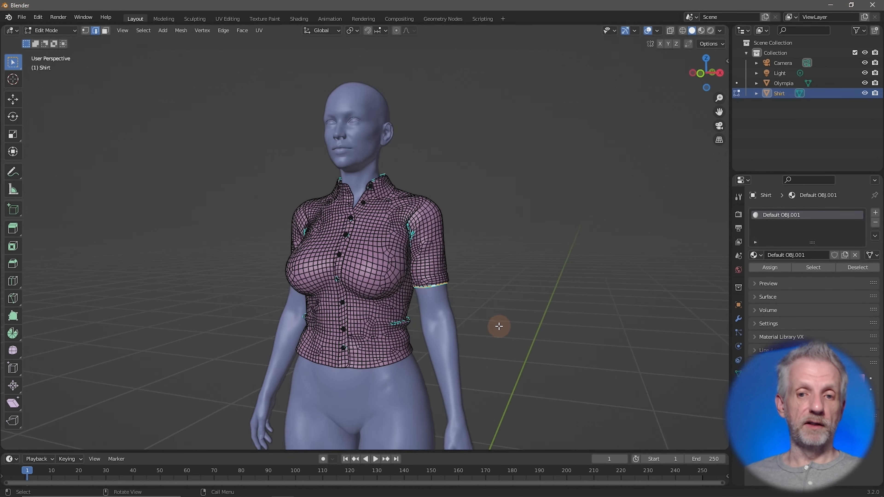
{"action": "scroll", "coordinate": [499, 326], "scroll_direction": "up", "scroll_amount": 3}
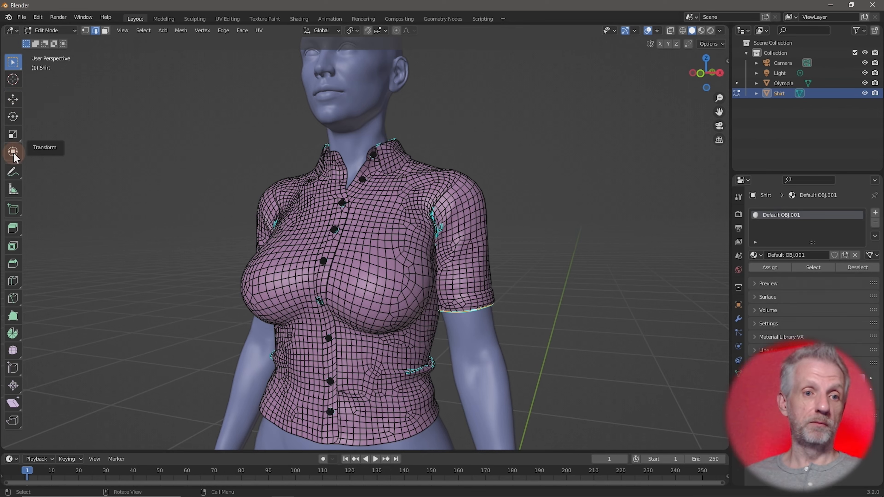
With the Move tool, drag the sleeve hem and cuff loop downward, undoing each attempt
{"action": "left_click", "coordinate": [13, 101]}
{"action": "middle_click_drag", "start_coordinate": [541, 321], "coordinate": [514, 337]}
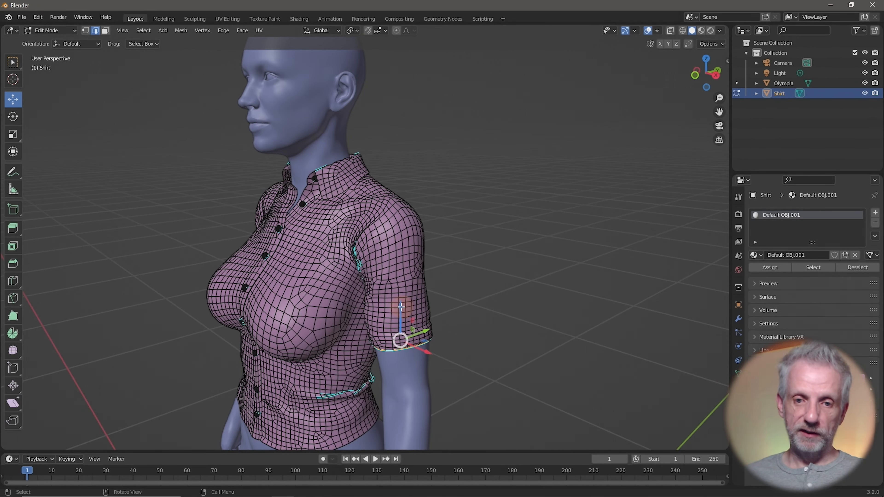
{"action": "left_click_drag", "start_coordinate": [401, 307], "coordinate": [410, 331]}
{"action": "key", "text": "ctrl+z"}
{"action": "scroll", "coordinate": [462, 344], "scroll_direction": "down", "scroll_amount": 1}
{"action": "scroll", "coordinate": [463, 344], "scroll_direction": "up", "scroll_amount": 4}
{"action": "scroll", "coordinate": [464, 349], "scroll_direction": "down", "scroll_amount": 1}
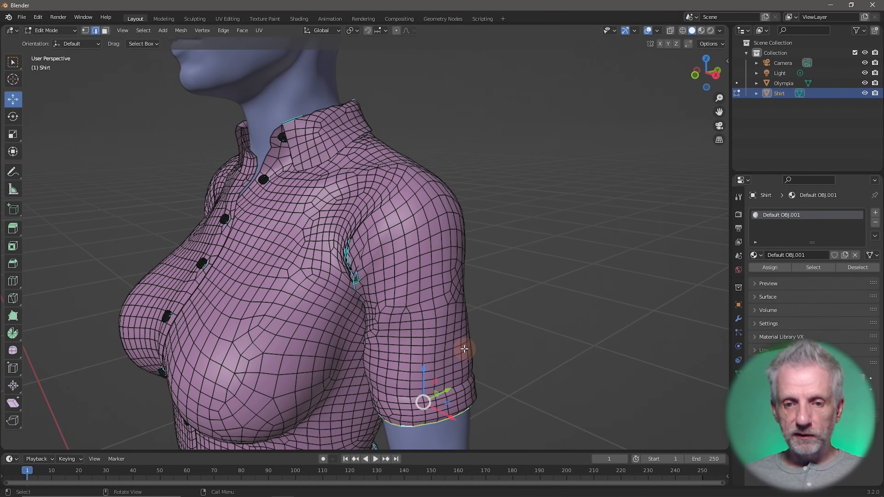
{"action": "scroll", "coordinate": [464, 348], "scroll_direction": "down", "scroll_amount": 2}
{"action": "middle_click_drag", "start_coordinate": [466, 348], "coordinate": [460, 318]}
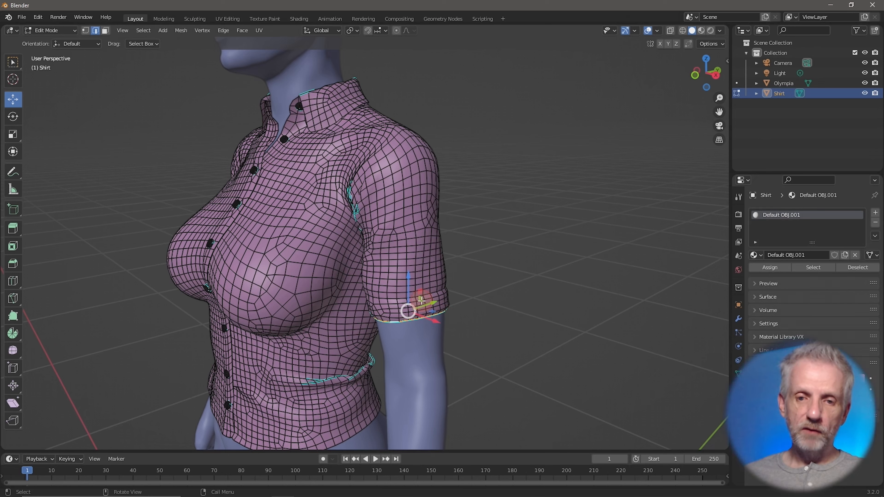
{"action": "left_click_drag", "start_coordinate": [421, 300], "coordinate": [448, 321]}
{"action": "key", "text": "ctrl+z"}
{"action": "middle_click_drag", "start_coordinate": [488, 316], "coordinate": [452, 321]}
{"action": "scroll", "coordinate": [483, 322], "scroll_direction": "down", "scroll_amount": 3}
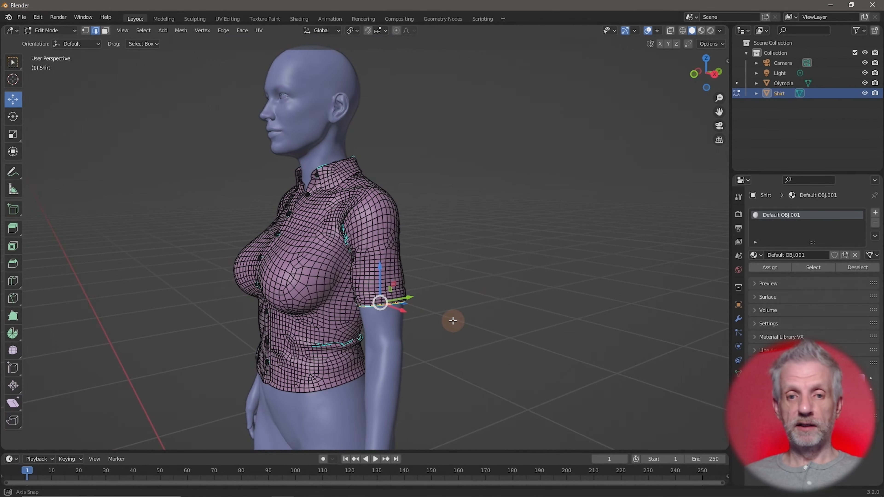
Click several faces and edges across the shirt's chest, ending at a near-front view
{"action": "left_click", "coordinate": [287, 234]}
{"action": "left_click", "coordinate": [295, 296]}
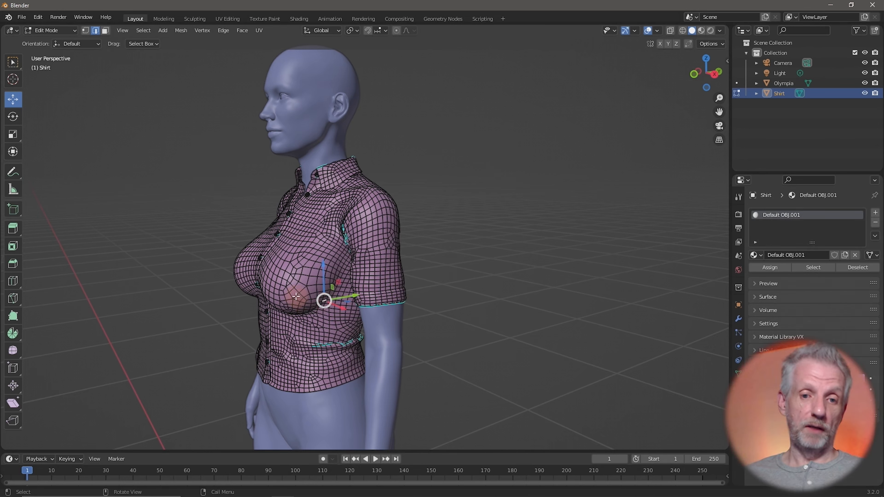
{"action": "left_click", "coordinate": [266, 335]}
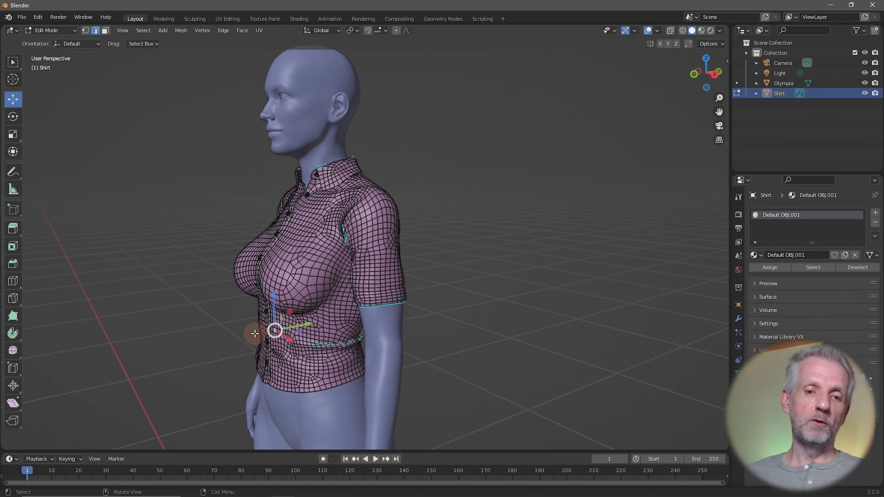
{"action": "left_click", "coordinate": [251, 258]}
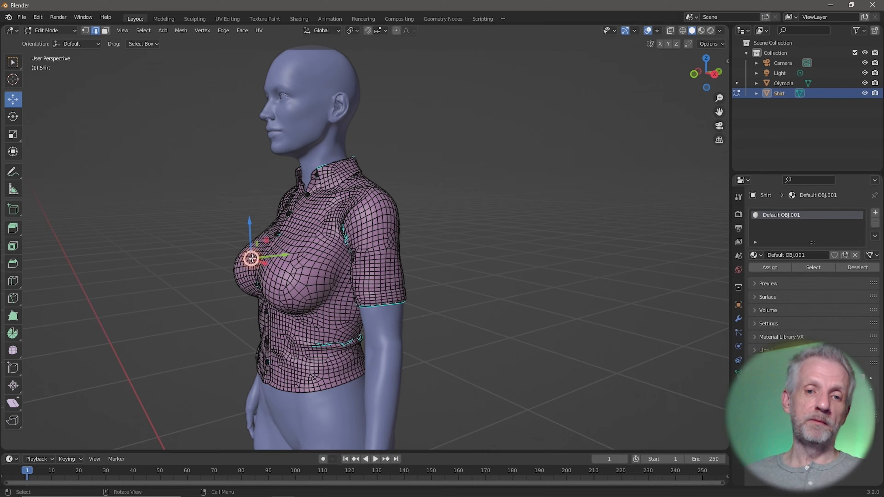
{"action": "left_click", "coordinate": [307, 219]}
{"action": "left_click", "coordinate": [338, 200]}
{"action": "scroll", "coordinate": [321, 247], "scroll_direction": "down", "scroll_amount": 1}
{"action": "scroll", "coordinate": [320, 247], "scroll_direction": "up", "scroll_amount": 1}
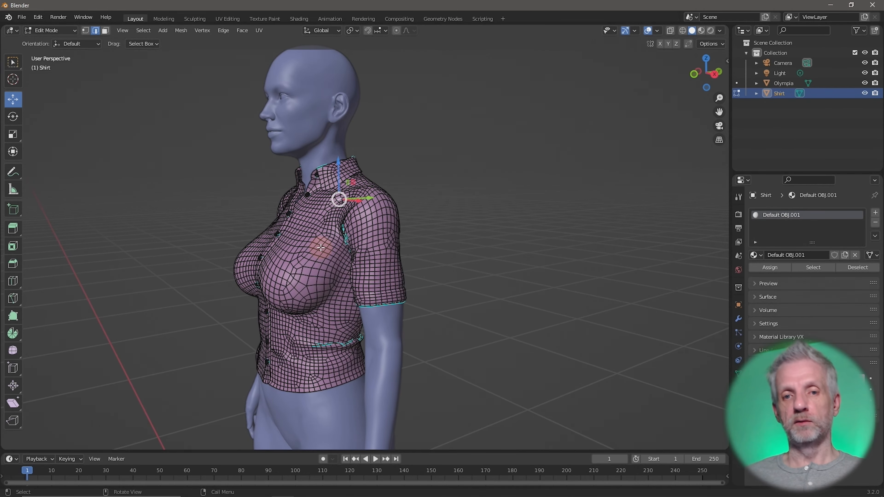
{"action": "middle_click_drag", "start_coordinate": [320, 248], "coordinate": [377, 295]}
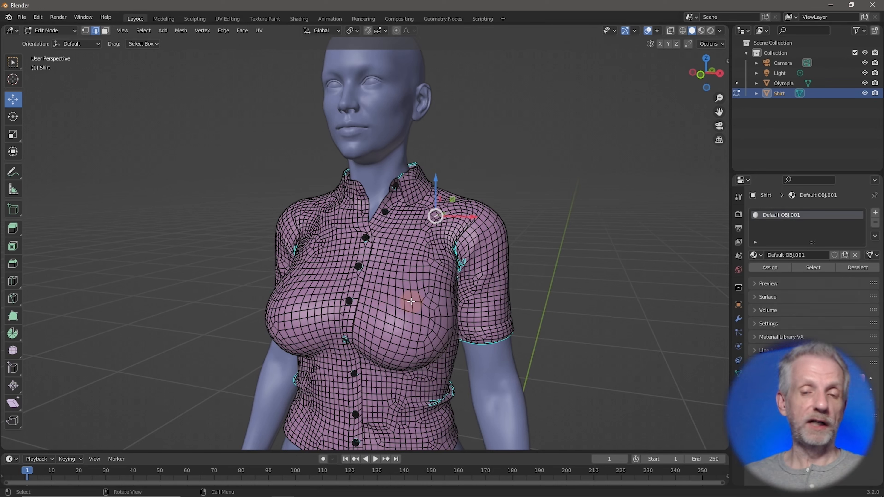
Set Transform Orientation to Normal and check the gizmo at several spots on the chest
{"action": "left_click", "coordinate": [338, 31]}
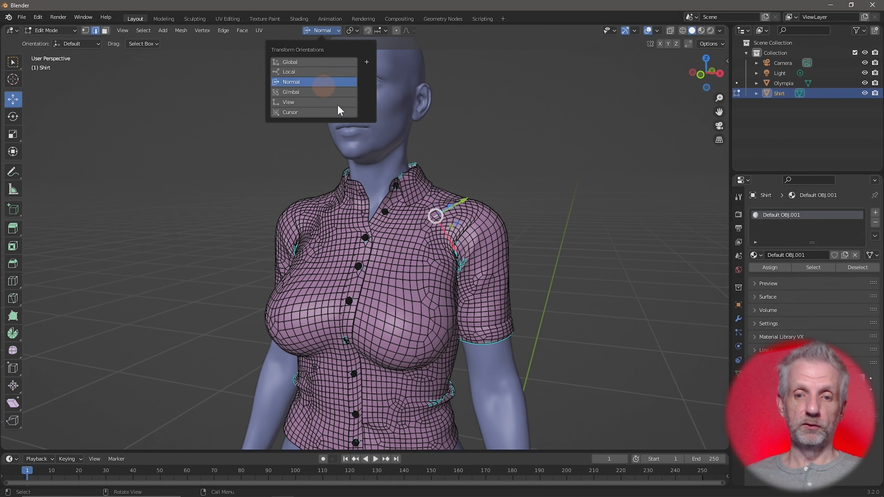
{"action": "left_click", "coordinate": [323, 82]}
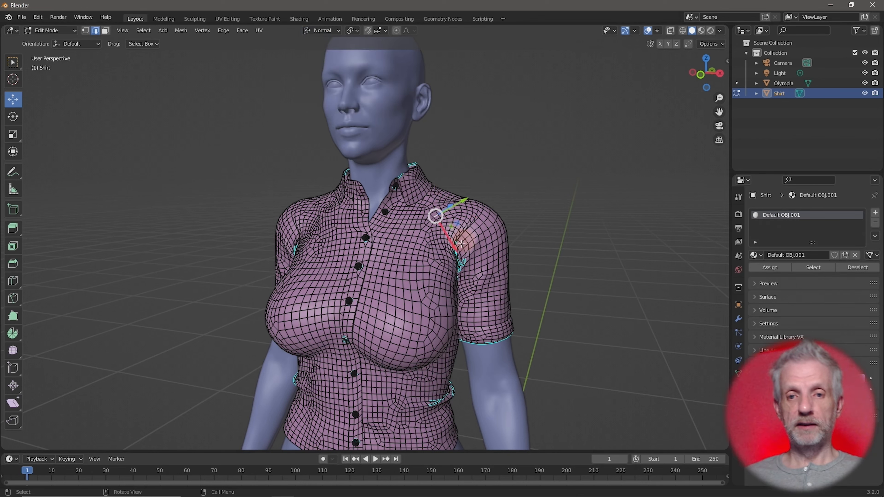
{"action": "right_click", "coordinate": [408, 253], "text": "shift"}
{"action": "right_click_drag", "start_coordinate": [404, 314], "coordinate": [376, 365], "text": "shift"}
{"action": "right_click", "coordinate": [389, 312], "text": "shift"}
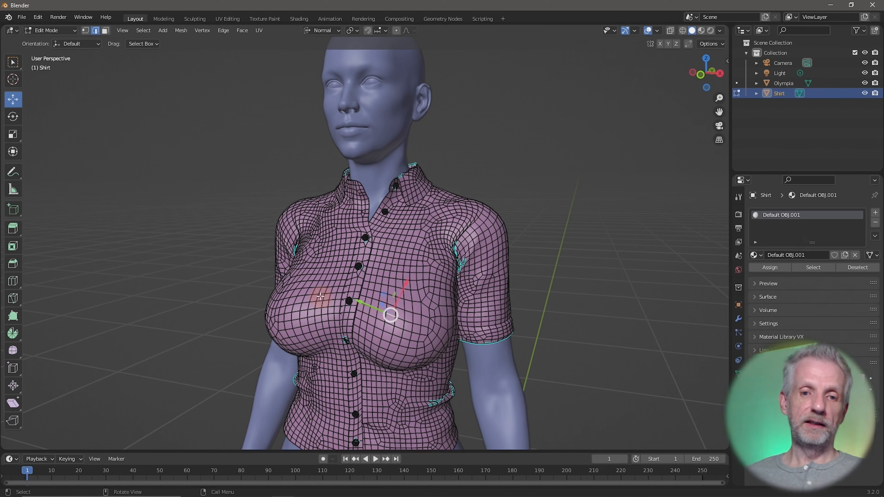
{"action": "right_click", "coordinate": [321, 296], "text": "shift"}
{"action": "right_click", "coordinate": [268, 312], "text": "shift"}
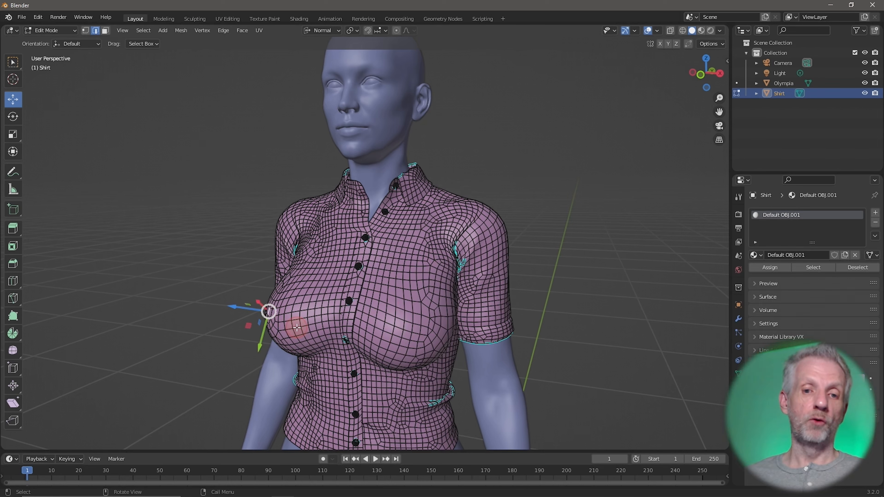
{"action": "right_click", "coordinate": [296, 327], "text": "shift"}
{"action": "right_click", "coordinate": [312, 263], "text": "shift"}
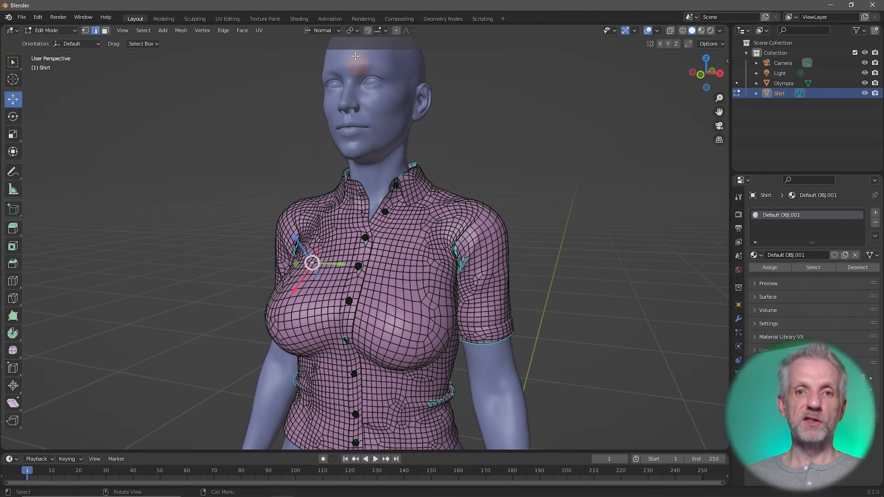
Orbit around the chest and zoom in toward the sleeve
{"action": "middle_click_drag", "start_coordinate": [392, 207], "coordinate": [357, 195]}
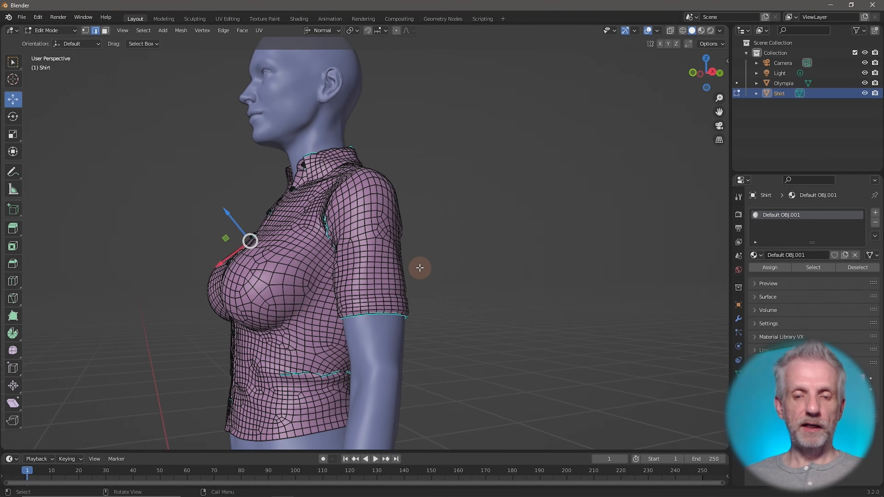
{"action": "mouse_move", "coordinate": [418, 263]}
{"action": "middle_mouse_down"}
{"action": "mouse_move", "coordinate": [458, 279]}
{"action": "mouse_move", "coordinate": [417, 260]}
{"action": "middle_mouse_up"}
{"action": "scroll", "coordinate": [455, 280], "scroll_direction": "up", "scroll_amount": 3}
{"action": "scroll", "coordinate": [434, 280], "scroll_direction": "up", "scroll_amount": 2}
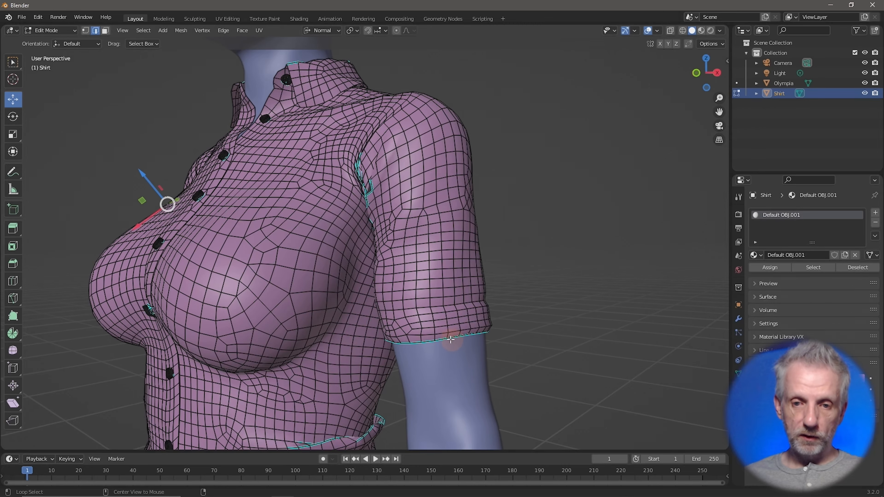
Select the sleeve hem edge loop and view the shirt from the front
{"action": "left_click", "coordinate": [440, 340], "text": "alt"}
{"action": "scroll", "coordinate": [499, 340], "scroll_direction": "down", "scroll_amount": 4}
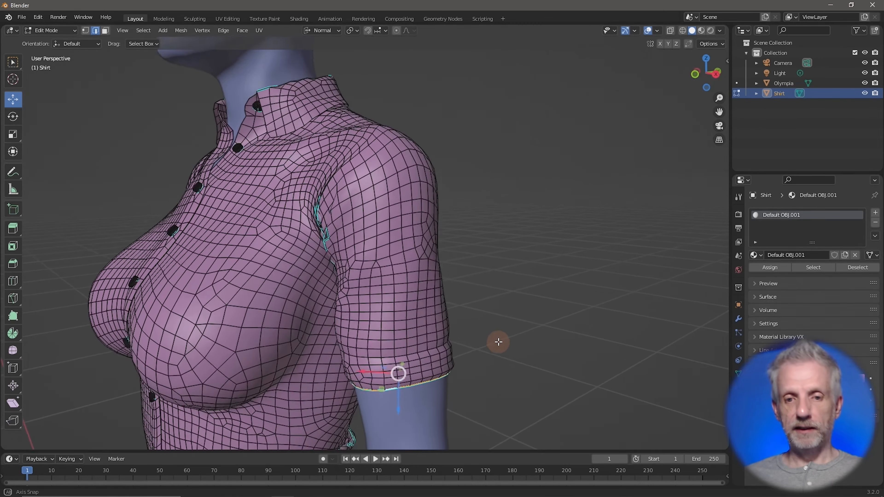
{"action": "middle_click_drag", "start_coordinate": [498, 340], "coordinate": [537, 330]}
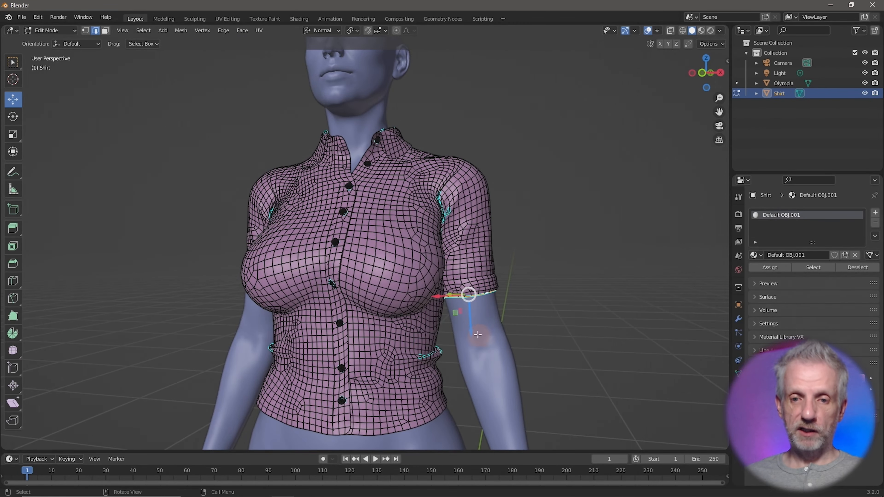
Extrude the hem downward to test a longer sleeve, then undo it
{"action": "key", "text": "e"}
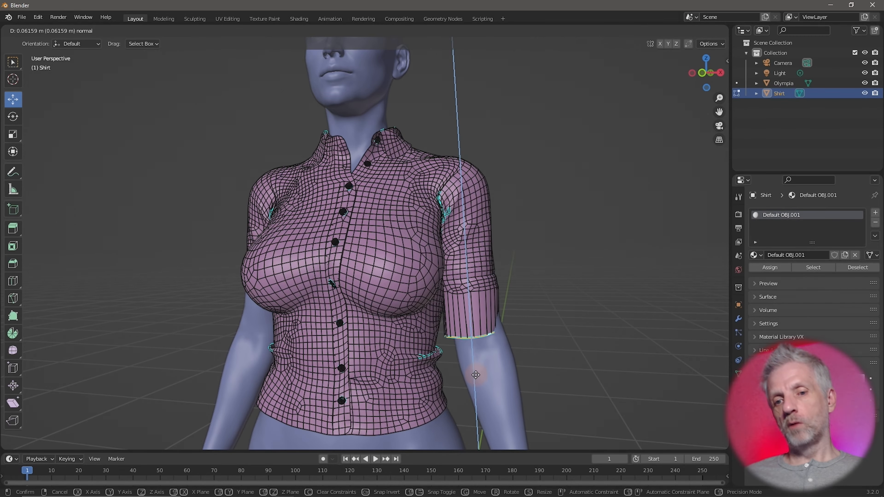
{"action": "left_click", "coordinate": [518, 364]}
{"action": "middle_click_drag", "start_coordinate": [518, 364], "coordinate": [509, 340]}
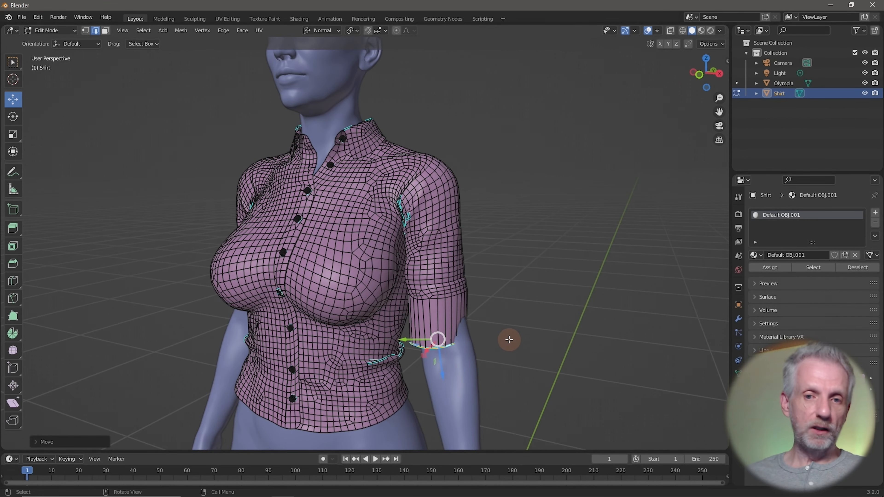
{"action": "key", "text": "ctrl+z"}
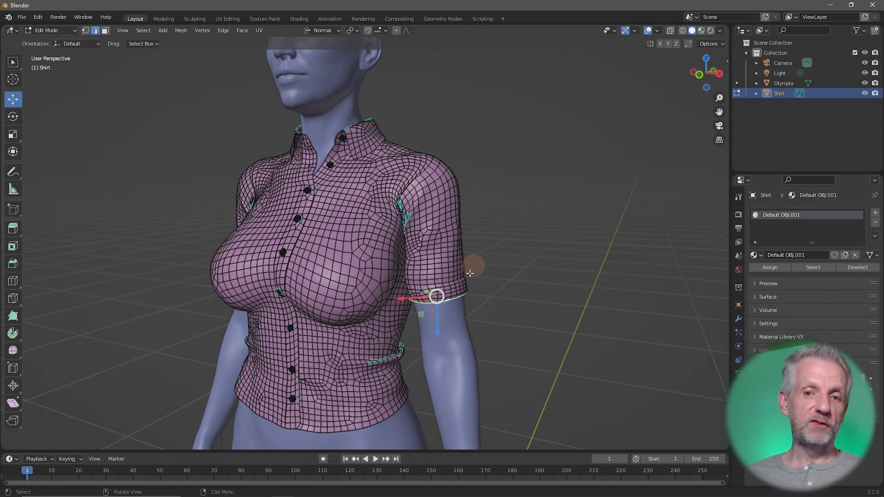
{"action": "mouse_move", "coordinate": [430, 267]}
{"action": "middle_mouse_down"}
{"action": "mouse_move", "coordinate": [449, 253]}
{"action": "mouse_move", "coordinate": [434, 278]}
{"action": "middle_mouse_up"}
{"action": "scroll", "coordinate": [433, 278], "scroll_direction": "down", "scroll_amount": 1}
{"action": "scroll", "coordinate": [435, 277], "scroll_direction": "up", "scroll_amount": 3}
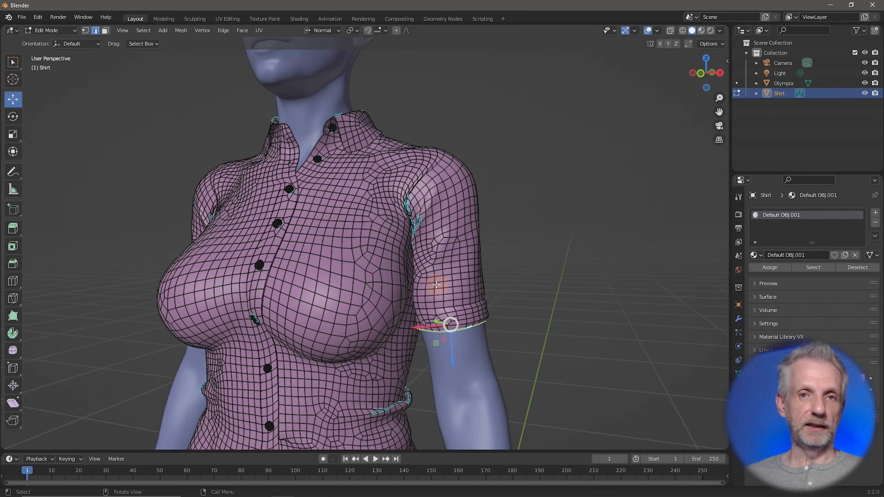
Turn on proportional editing, test-move the hem, and undo the oversized deformation
{"action": "left_click", "coordinate": [397, 31]}
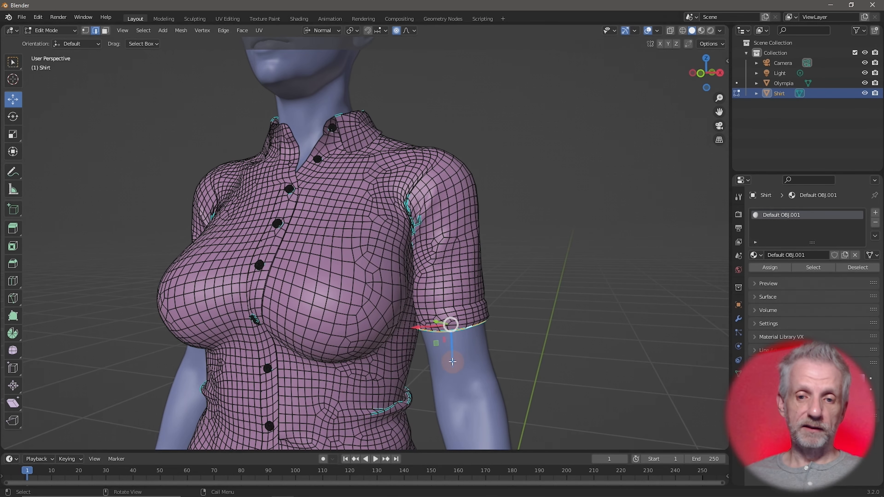
{"action": "mouse_move", "coordinate": [452, 362]}
{"action": "left_mouse_down"}
{"action": "mouse_move", "coordinate": [454, 391]}
{"action": "mouse_move", "coordinate": [451, 350]}
{"action": "mouse_move", "coordinate": [456, 377]}
{"action": "mouse_move", "coordinate": [450, 361]}
{"action": "mouse_move", "coordinate": [448, 373]}
{"action": "left_mouse_up"}
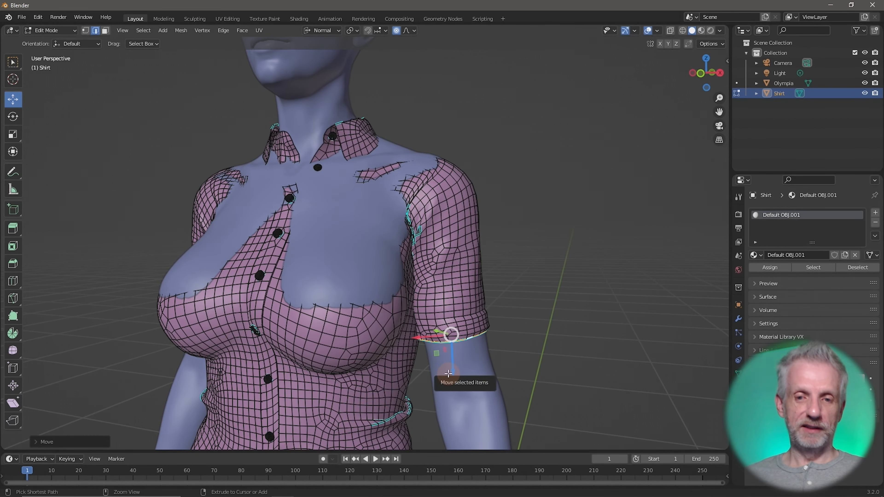
{"action": "key", "text": "ctrl+z"}
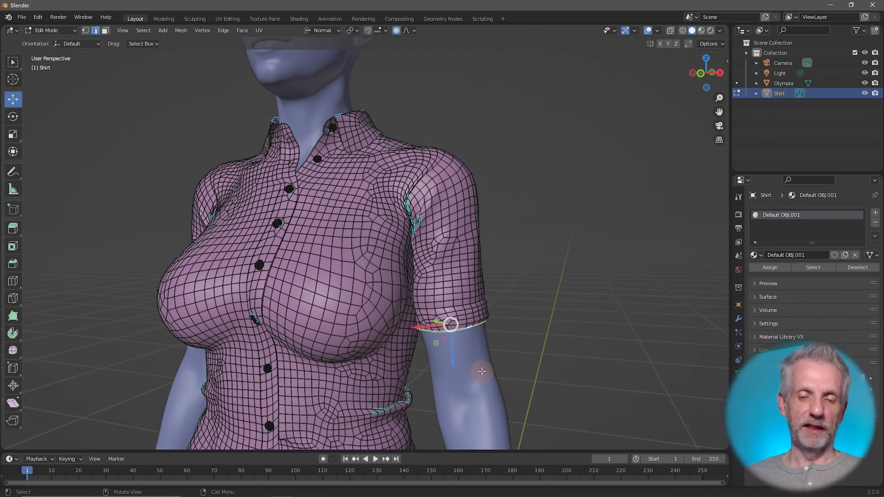
{"action": "scroll", "coordinate": [482, 371], "scroll_direction": "down", "scroll_amount": 8}
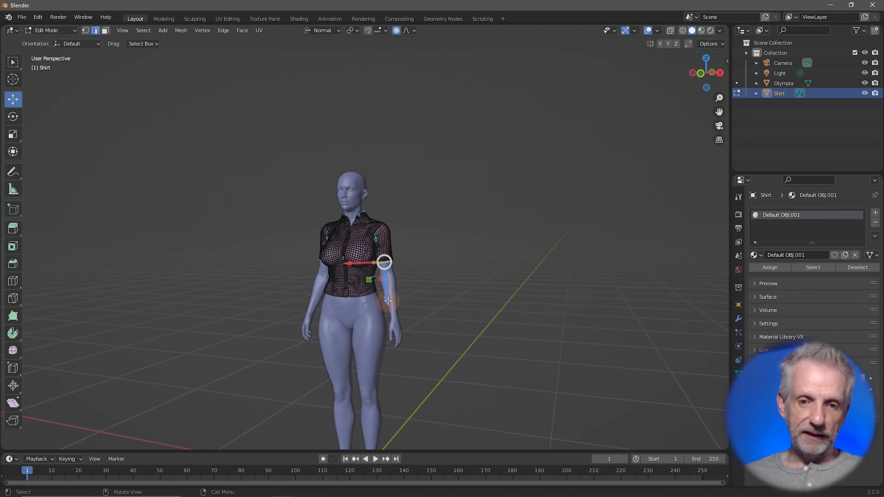
Move the sleeve hem 0.02815 m along its normal, shrinking the falloff to 0.1635 m
{"action": "mouse_move", "coordinate": [386, 300]}
{"action": "left_mouse_down"}
{"action": "mouse_move", "coordinate": [382, 314]}
{"action": "mouse_move", "coordinate": [381, 300]}
{"action": "mouse_move", "coordinate": [381, 310]}
{"action": "mouse_move", "coordinate": [374, 305]}
{"action": "left_mouse_up"}
{"action": "key", "text": "ctrl+z"}
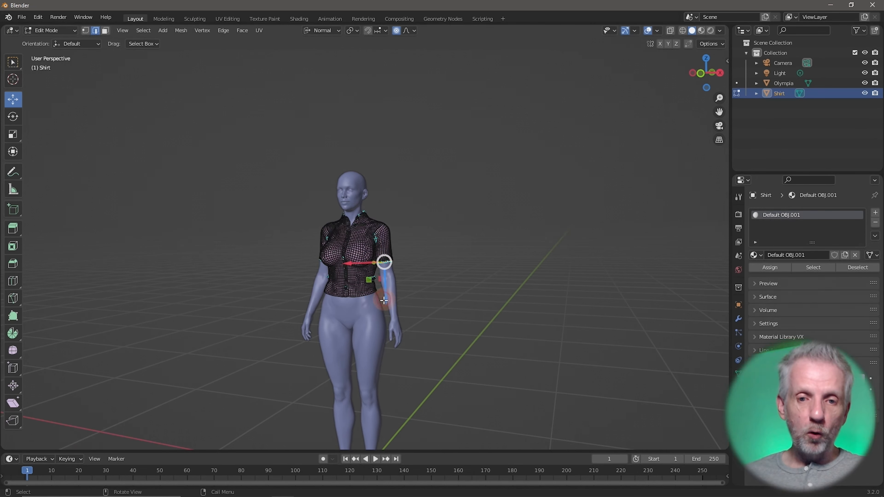
{"action": "left_click_drag", "start_coordinate": [384, 301], "coordinate": [385, 306]}
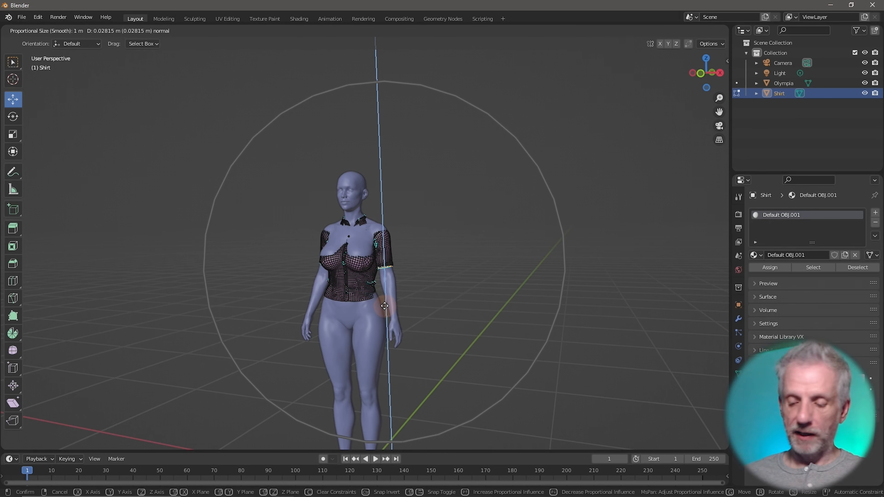
{"action": "scroll", "coordinate": [384, 306], "scroll_direction": "up", "scroll_amount": 11}
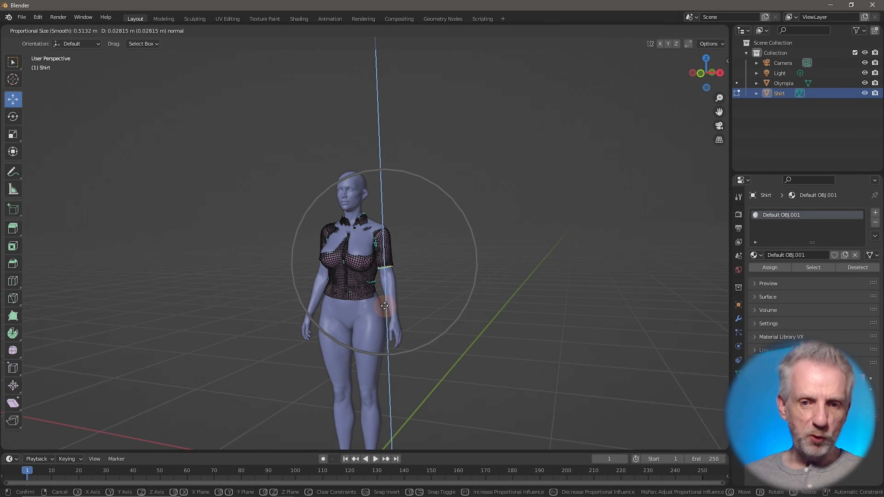
{"action": "scroll", "coordinate": [384, 306], "scroll_direction": "up", "scroll_amount": 7}
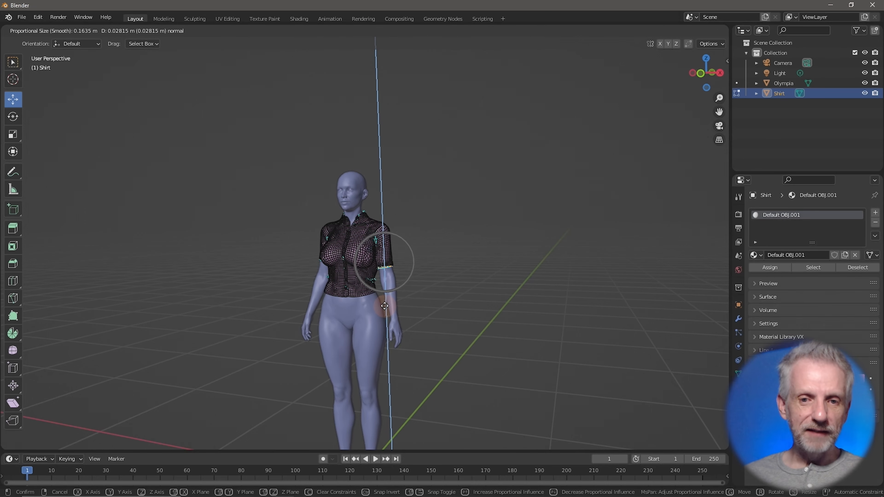
{"action": "scroll", "coordinate": [384, 305], "scroll_direction": "up", "scroll_amount": 1}
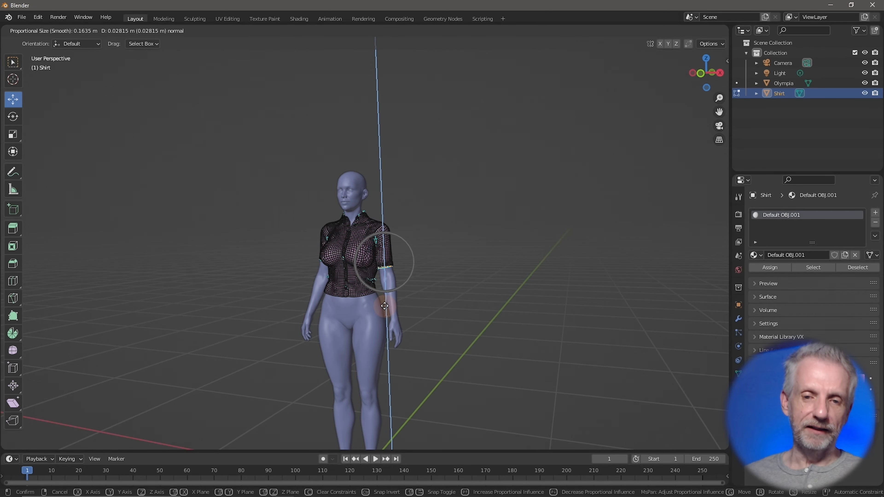
{"action": "left_click", "coordinate": [384, 306]}
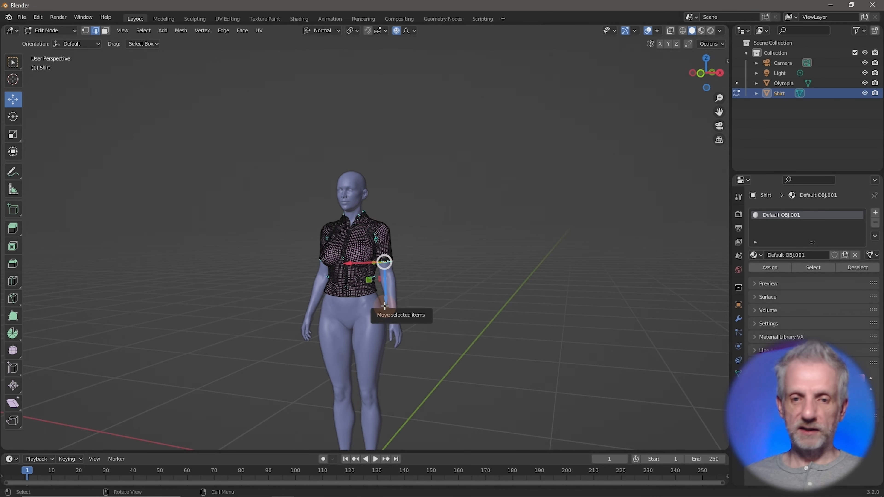
{"action": "scroll", "coordinate": [385, 306], "scroll_direction": "up", "scroll_amount": 8}
Try pushing the cuff along its normal with a wider falloff, then undo the hem move
{"action": "scroll", "coordinate": [384, 305], "scroll_direction": "up", "scroll_amount": 1}
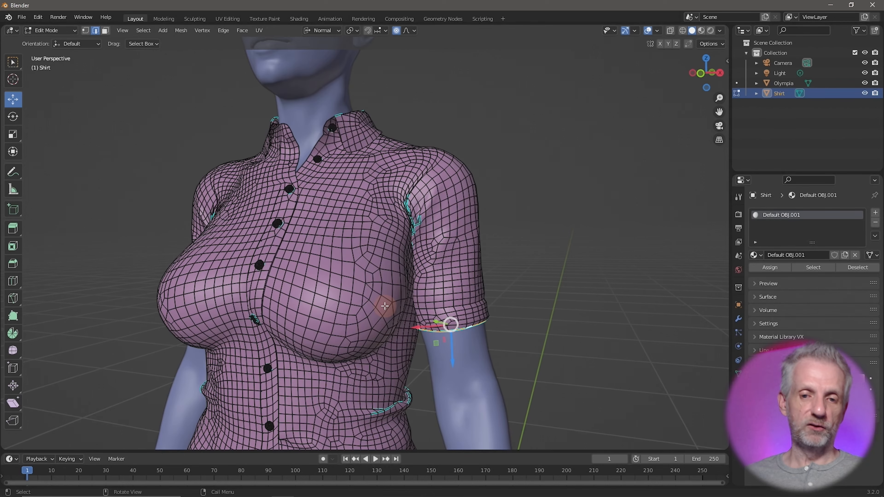
{"action": "scroll", "coordinate": [385, 305], "scroll_direction": "down", "scroll_amount": 1}
{"action": "middle_click_drag", "start_coordinate": [393, 310], "coordinate": [404, 308]}
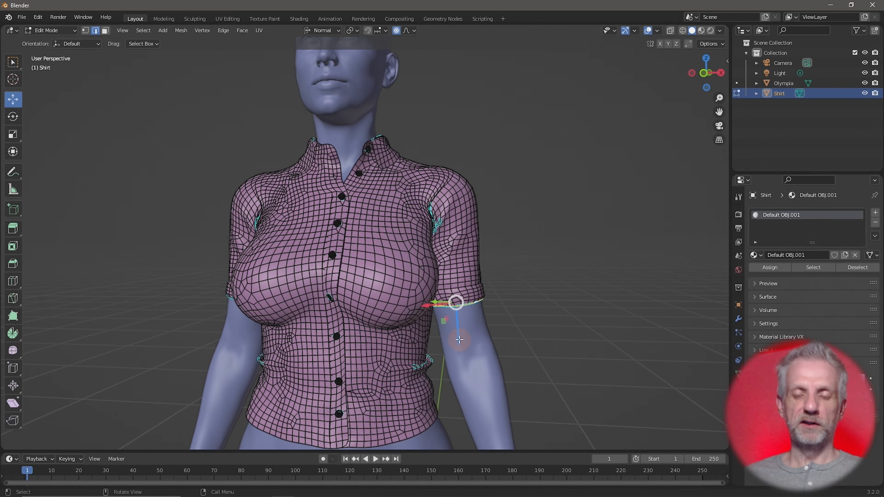
{"action": "left_click_drag", "start_coordinate": [459, 339], "coordinate": [462, 349]}
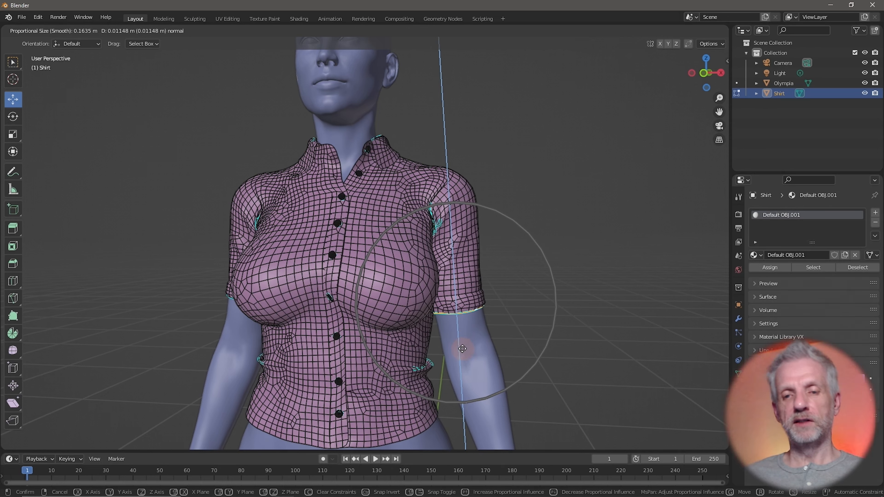
{"action": "scroll", "coordinate": [462, 349], "scroll_direction": "down", "scroll_amount": 3}
{"action": "left_click_drag", "start_coordinate": [462, 348], "coordinate": [462, 348]}
{"action": "scroll", "coordinate": [462, 348], "scroll_direction": "up", "scroll_amount": 2}
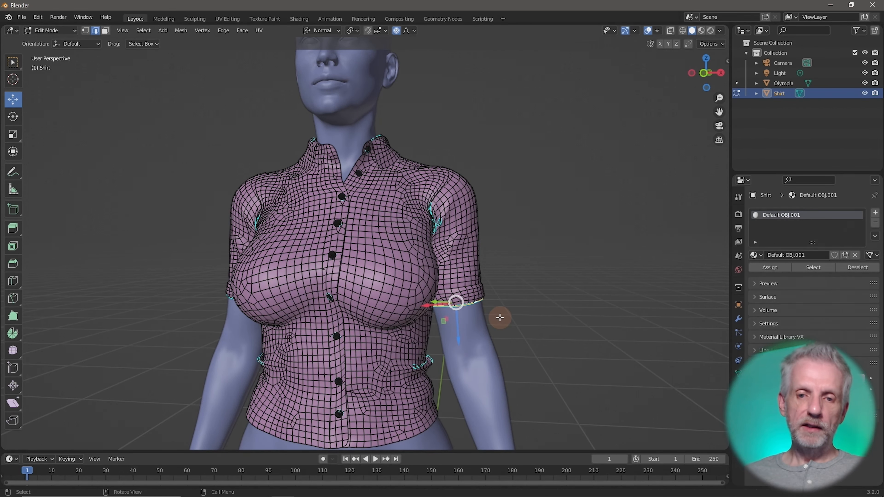
{"action": "middle_click_drag", "start_coordinate": [499, 318], "coordinate": [481, 319]}
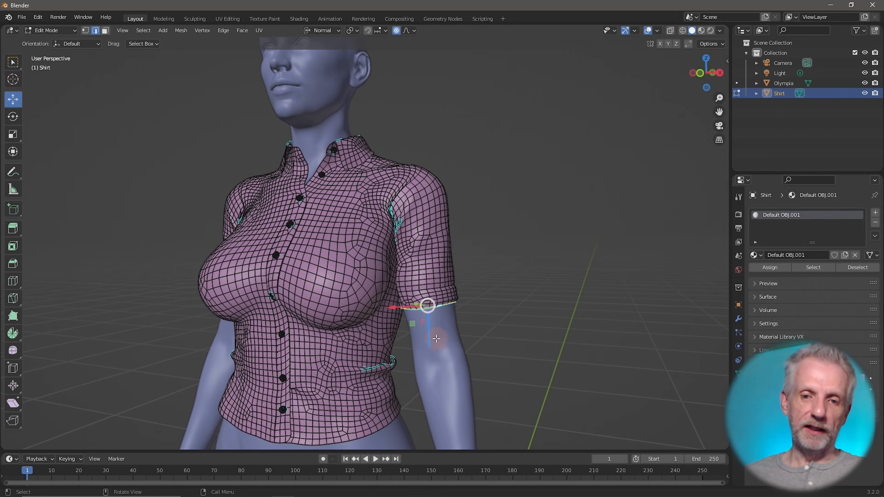
{"action": "mouse_move", "coordinate": [429, 350]}
{"action": "left_mouse_down"}
{"action": "mouse_move", "coordinate": [429, 378]}
{"action": "mouse_move", "coordinate": [427, 365]}
{"action": "left_mouse_up"}
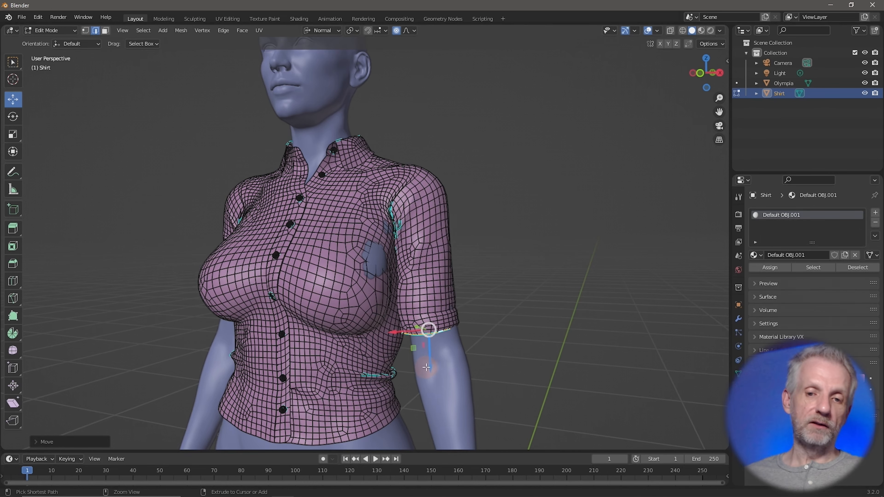
{"action": "key", "text": "ctrl+z"}
{"action": "key", "text": "ctrl+z"}
Choose Smooth falloff and lower the sleeve hem with small 0.1635 m proportional moves
{"action": "middle_click_drag", "start_coordinate": [459, 322], "coordinate": [463, 320]}
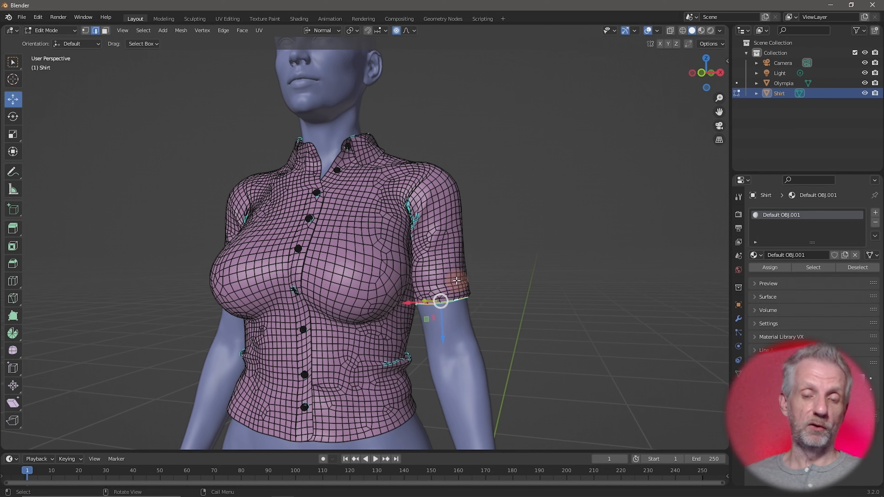
{"action": "left_click", "coordinate": [411, 30]}
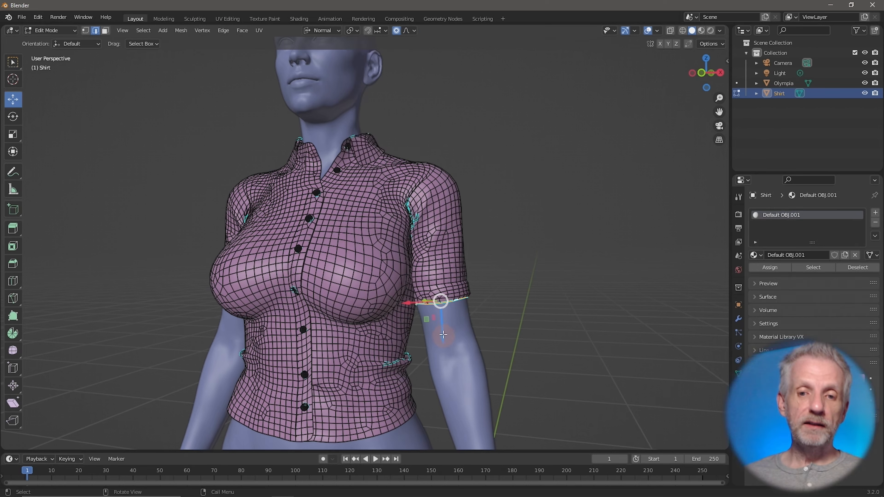
{"action": "left_click_drag", "start_coordinate": [442, 338], "coordinate": [453, 382]}
{"action": "middle_click_drag", "start_coordinate": [432, 377], "coordinate": [418, 355]}
{"action": "left_click_drag", "start_coordinate": [399, 347], "coordinate": [440, 358]}
{"action": "middle_click_drag", "start_coordinate": [440, 359], "coordinate": [461, 323]}
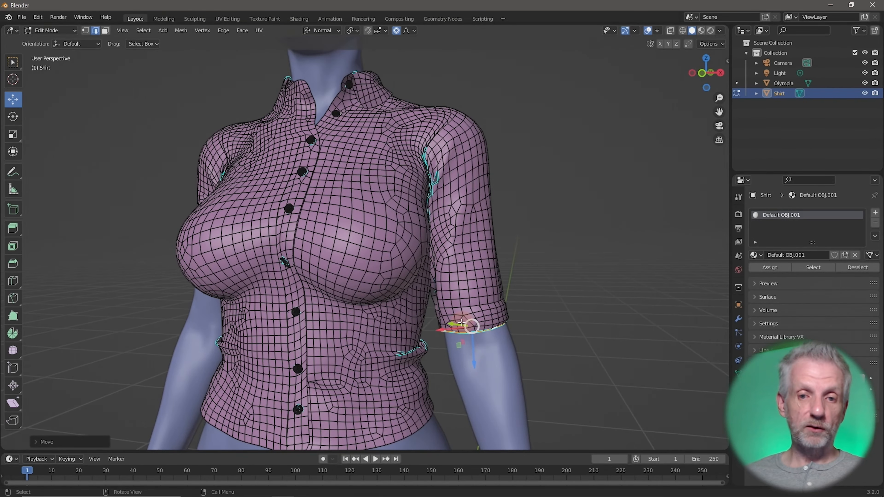
{"action": "middle_click_drag", "start_coordinate": [433, 297], "coordinate": [425, 299]}
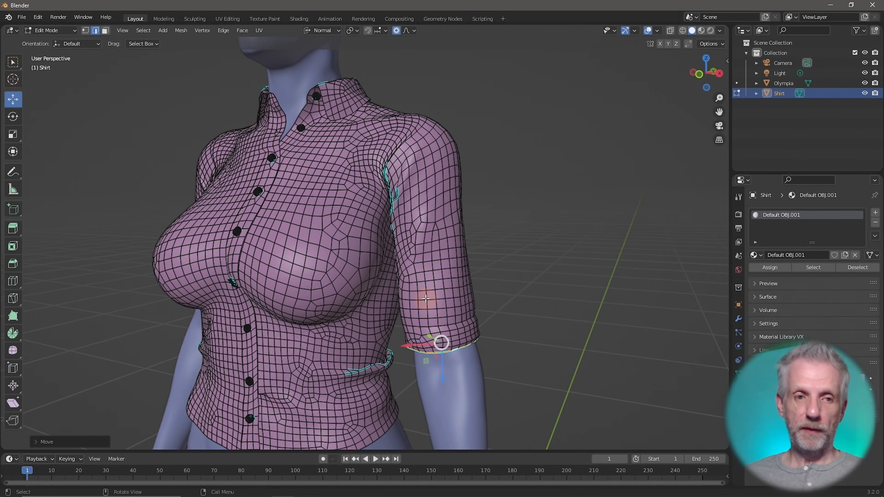
Widen the first sleeve's cuff slightly with the Scale tool
{"action": "left_click", "coordinate": [13, 134]}
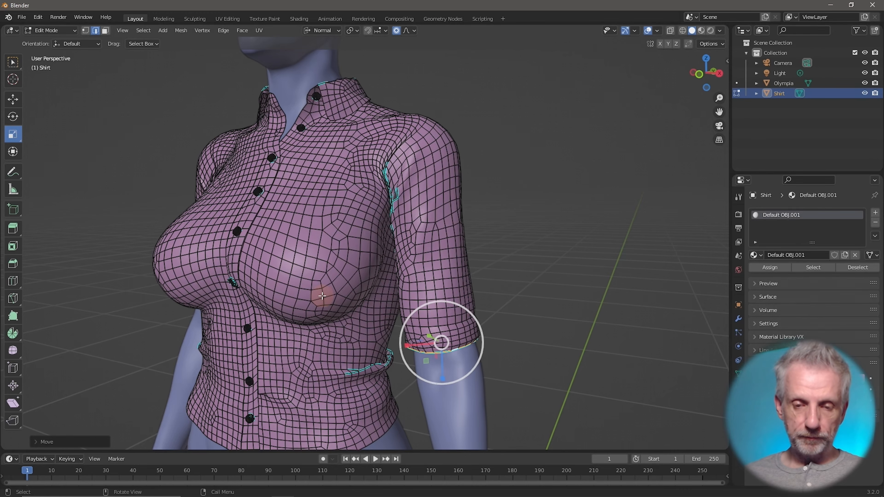
{"action": "middle_click_drag", "start_coordinate": [322, 295], "coordinate": [408, 371]}
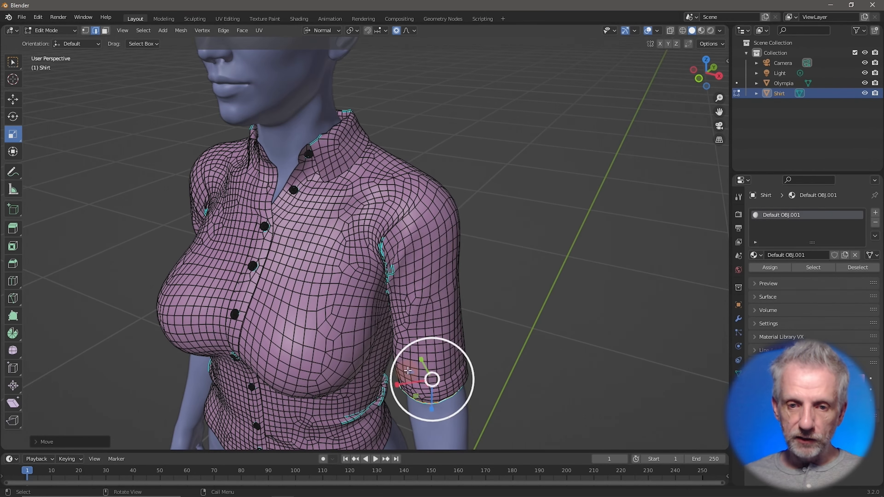
{"action": "left_click_drag", "start_coordinate": [408, 370], "coordinate": [409, 372]}
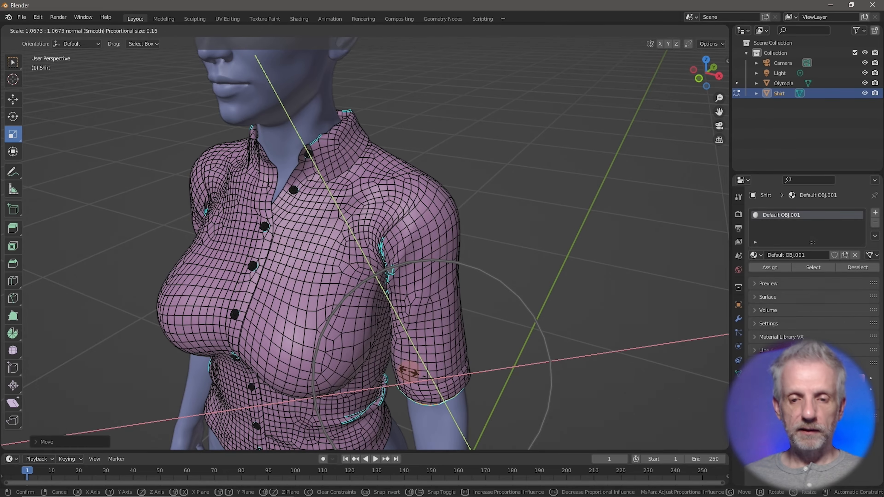
{"action": "left_click", "coordinate": [410, 372]}
{"action": "middle_click_drag", "start_coordinate": [414, 371], "coordinate": [495, 344]}
{"action": "scroll", "coordinate": [463, 335], "scroll_direction": "down", "scroll_amount": 5}
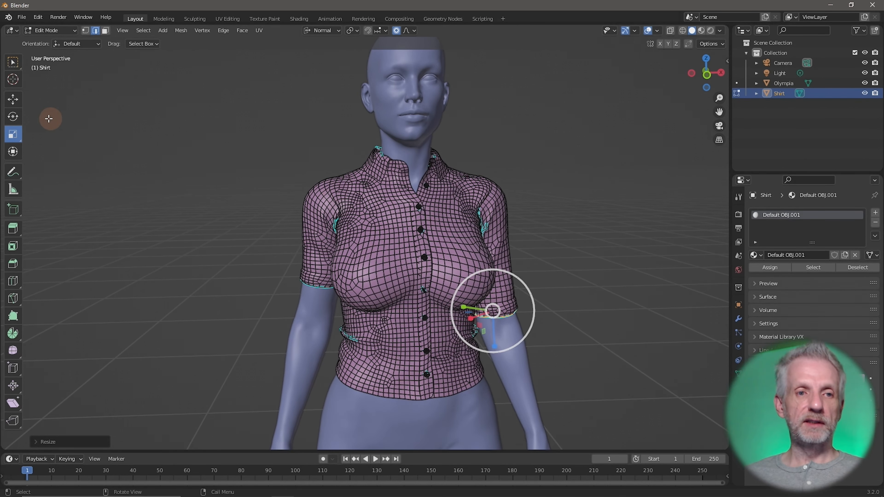
Select the other sleeve's hem loop and move it down the arm
{"action": "left_click", "coordinate": [13, 99]}
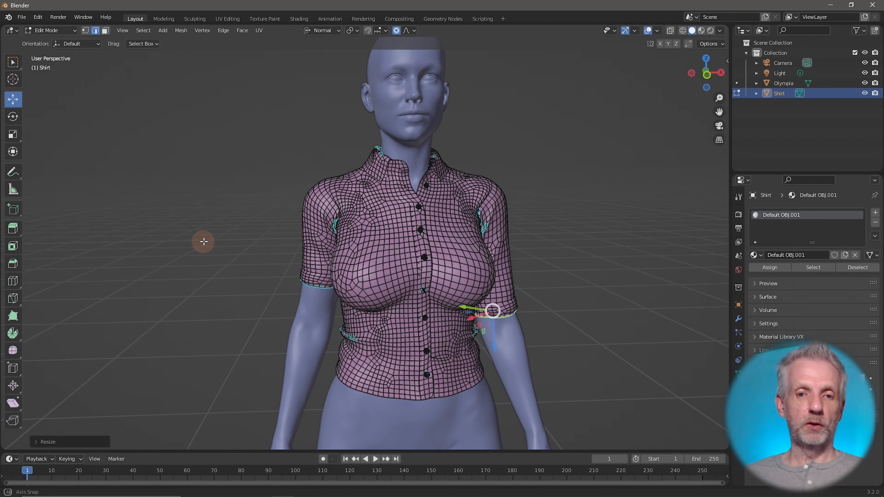
{"action": "middle_click_drag", "start_coordinate": [201, 241], "coordinate": [240, 244]}
{"action": "scroll", "coordinate": [364, 279], "scroll_direction": "up", "scroll_amount": 3}
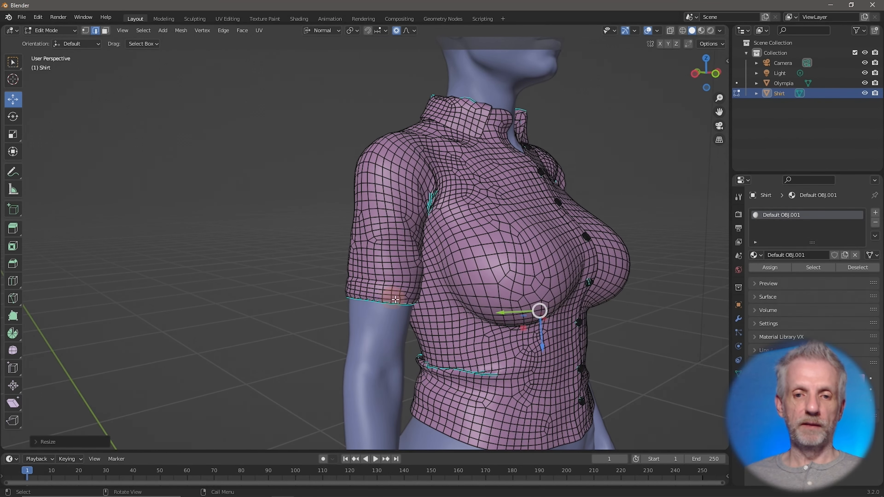
{"action": "left_click", "coordinate": [388, 304], "text": "alt"}
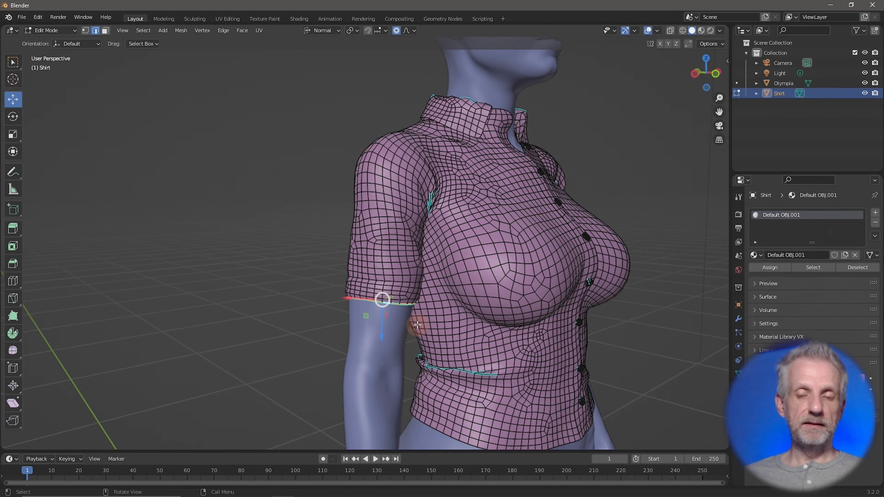
{"action": "middle_click_drag", "start_coordinate": [415, 251], "coordinate": [383, 258]}
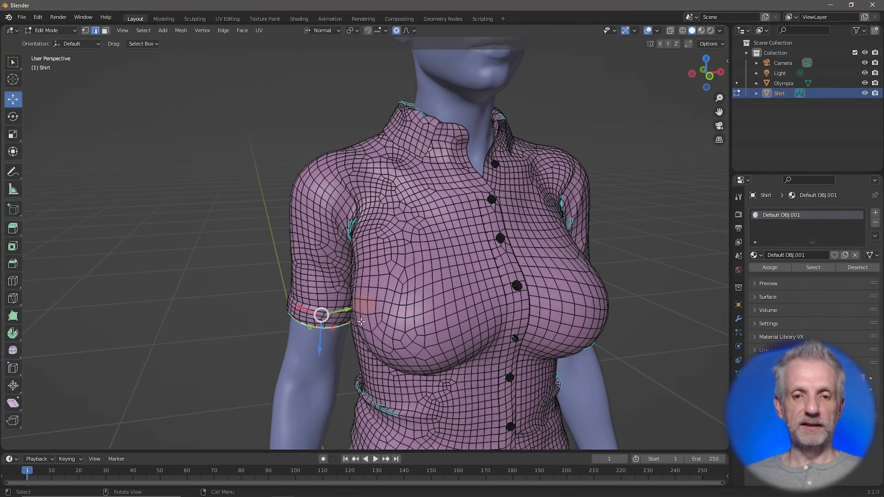
{"action": "left_click_drag", "start_coordinate": [322, 352], "coordinate": [314, 383]}
{"action": "middle_click_drag", "start_coordinate": [267, 339], "coordinate": [410, 400]}
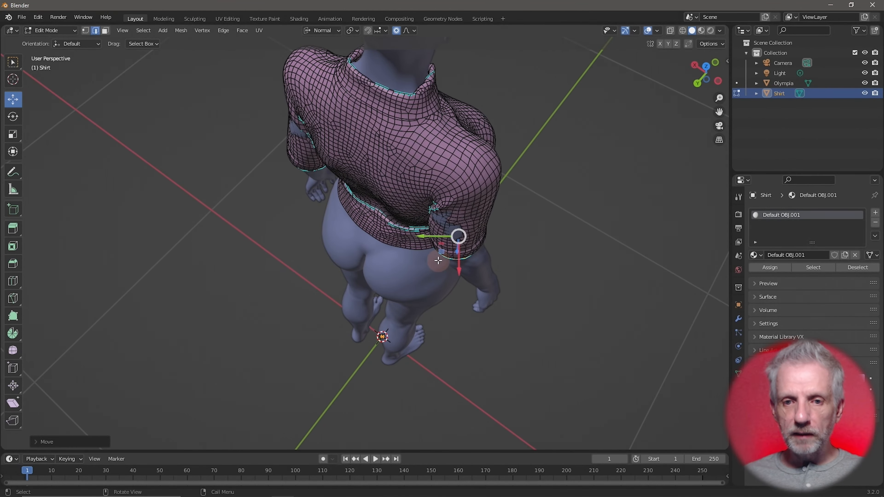
Shift the second hem with smooth falloff and undo the extra cuff enlargement
{"action": "left_click_drag", "start_coordinate": [441, 253], "coordinate": [447, 249]}
{"action": "middle_click_drag", "start_coordinate": [449, 249], "coordinate": [344, 206]}
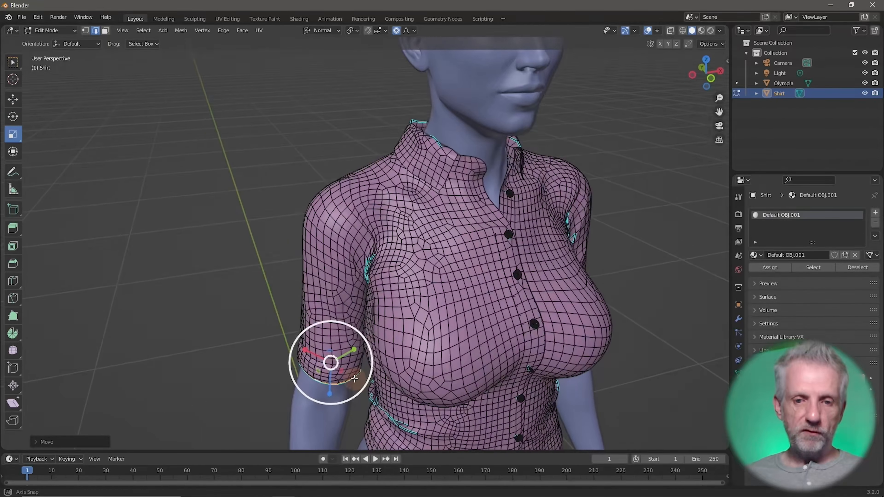
{"action": "middle_click_drag", "start_coordinate": [353, 373], "coordinate": [354, 380]}
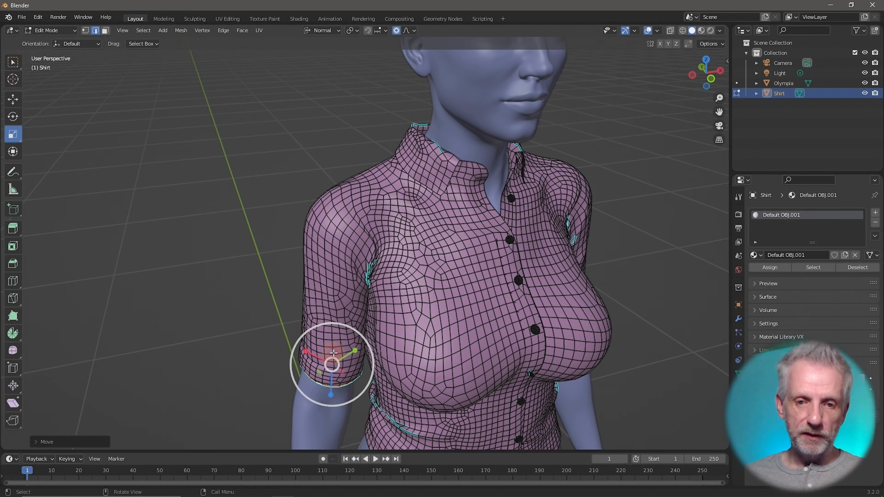
{"action": "left_click_drag", "start_coordinate": [333, 353], "coordinate": [338, 353]}
{"action": "middle_click_drag", "start_coordinate": [361, 359], "coordinate": [363, 308]}
{"action": "scroll", "coordinate": [325, 299], "scroll_direction": "down", "scroll_amount": 3}
{"action": "left_click", "coordinate": [13, 99]}
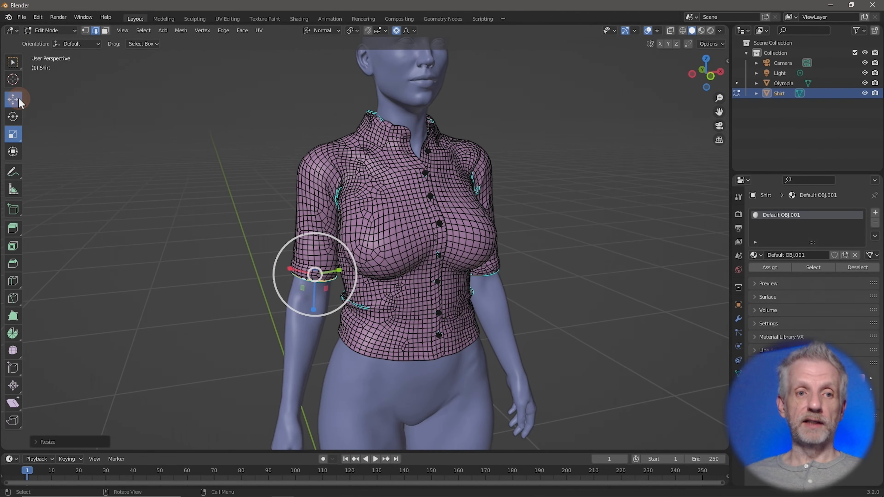
{"action": "mouse_move", "coordinate": [171, 182]}
{"action": "middle_mouse_down"}
{"action": "mouse_move", "coordinate": [184, 190]}
{"action": "mouse_move", "coordinate": [169, 183]}
{"action": "middle_mouse_up"}
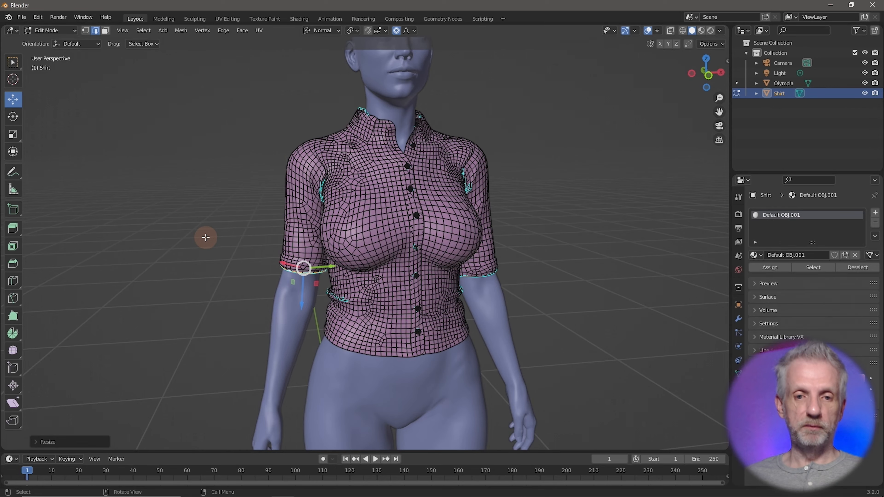
{"action": "key", "text": "ctrl+z"}
{"action": "key", "text": "ctrl+z"}
Nudge the second hem 0.000965 m along its normal with 0.1635 m falloff
{"action": "mouse_move", "coordinate": [206, 237]}
{"action": "middle_mouse_down"}
{"action": "mouse_move", "coordinate": [219, 246]}
{"action": "mouse_move", "coordinate": [219, 234]}
{"action": "middle_mouse_up"}
{"action": "key", "text": "g"}
{"action": "key", "text": "z"}
{"action": "key", "text": "z"}
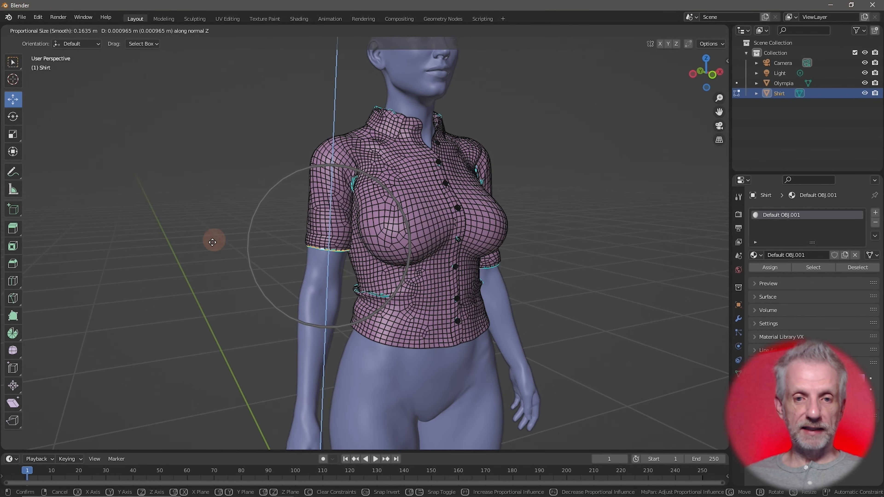
{"action": "left_click", "coordinate": [210, 261]}
{"action": "middle_click_drag", "start_coordinate": [241, 254], "coordinate": [404, 263]}
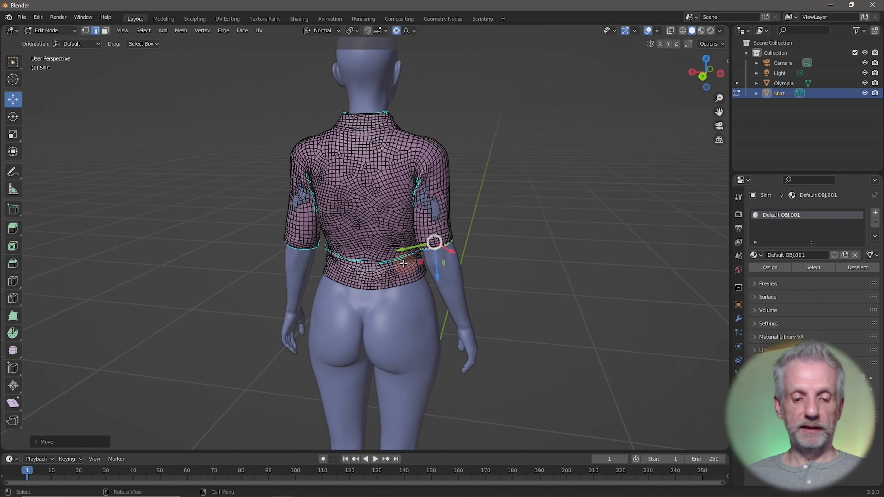
Scale the second sleeve's cuff slightly smaller, excluding its normal axis
{"action": "key", "text": "s"}
{"action": "key", "text": "shift+z"}
{"action": "key", "text": "shift+z"}
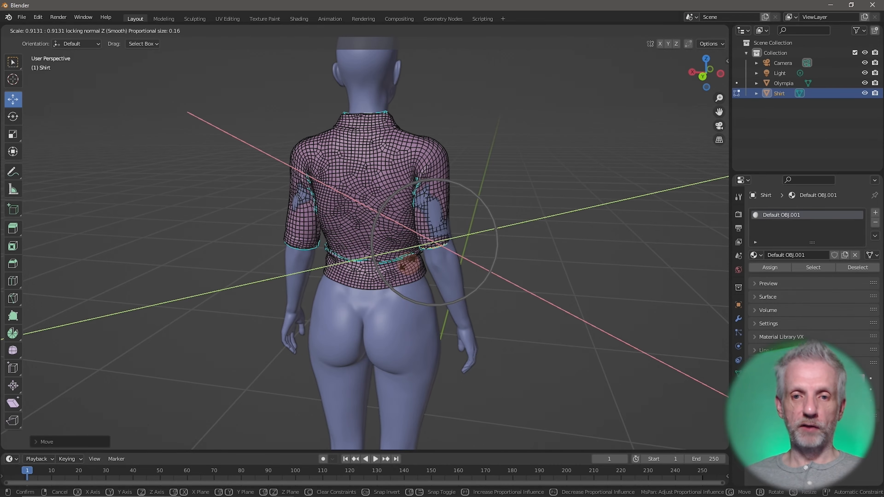
{"action": "left_click", "coordinate": [400, 261]}
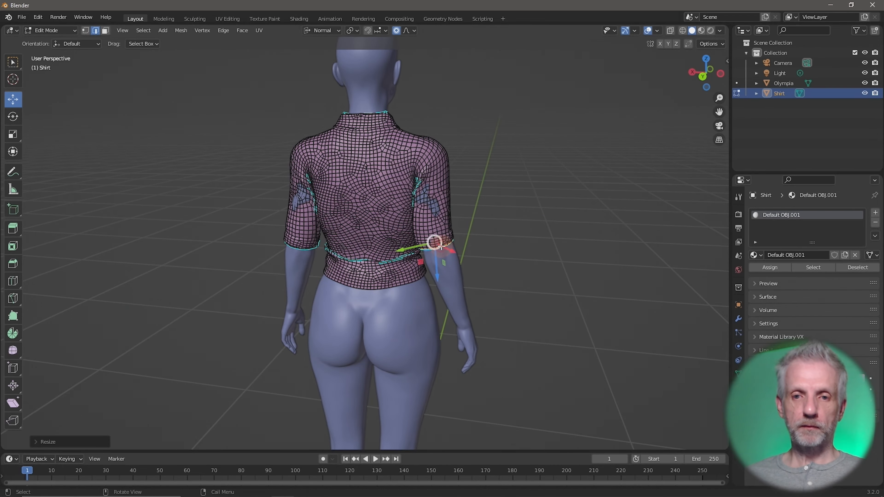
{"action": "middle_click_drag", "start_coordinate": [400, 261], "coordinate": [253, 272]}
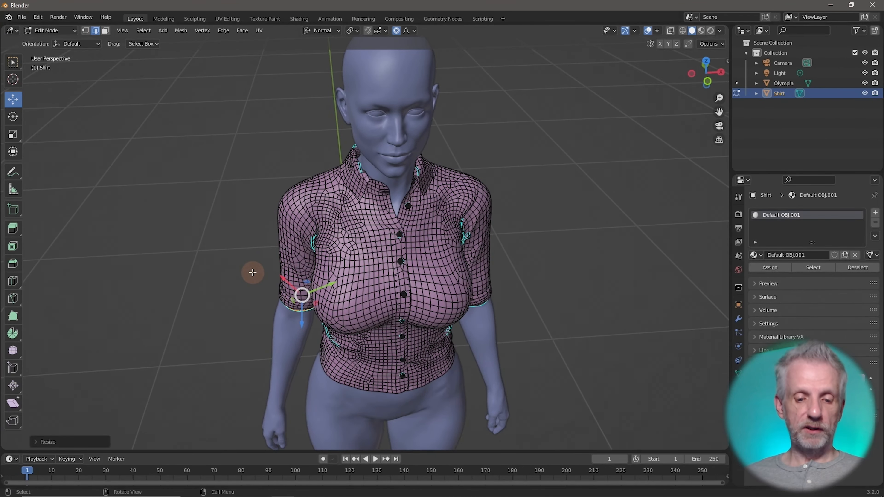
Reposition the hem, excluding its normal axis, so both sleeves match
{"action": "key", "text": "g"}
{"action": "key", "text": "shift+z"}
{"action": "key", "text": "shift+z"}
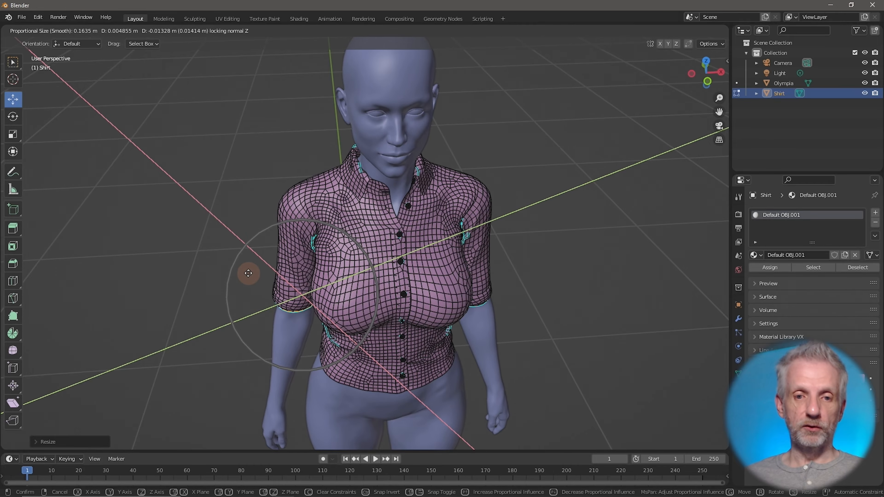
{"action": "left_click", "coordinate": [247, 273]}
{"action": "middle_click_drag", "start_coordinate": [237, 261], "coordinate": [405, 293]}
{"action": "scroll", "coordinate": [399, 288], "scroll_direction": "up", "scroll_amount": 1}
{"action": "scroll", "coordinate": [405, 294], "scroll_direction": "down", "scroll_amount": 1}
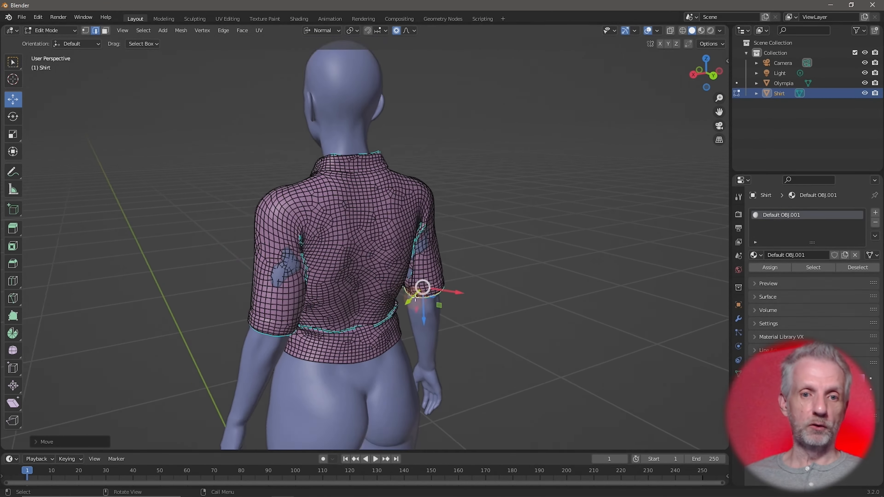
{"action": "scroll", "coordinate": [407, 296], "scroll_direction": "up", "scroll_amount": 2}
{"action": "scroll", "coordinate": [400, 293], "scroll_direction": "up", "scroll_amount": 3}
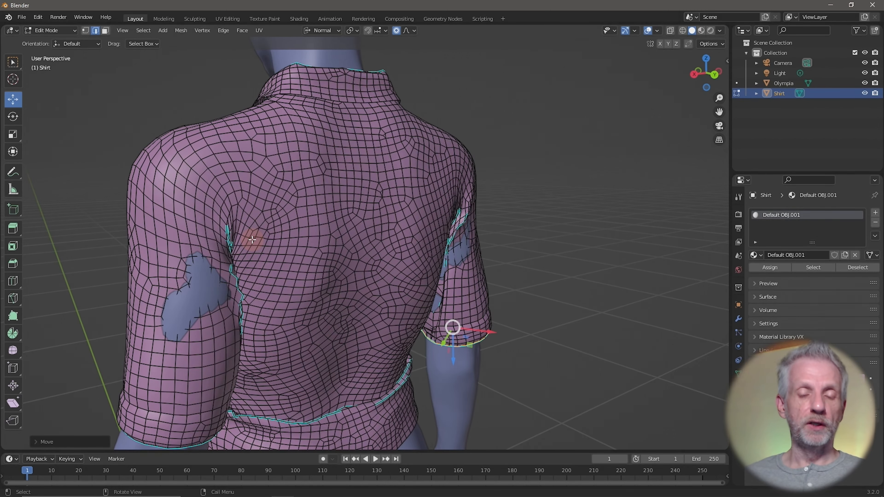
Push the shirt vertices near the armpit outward about 0.004 m with adjusted falloff
{"action": "left_click", "coordinate": [202, 294]}
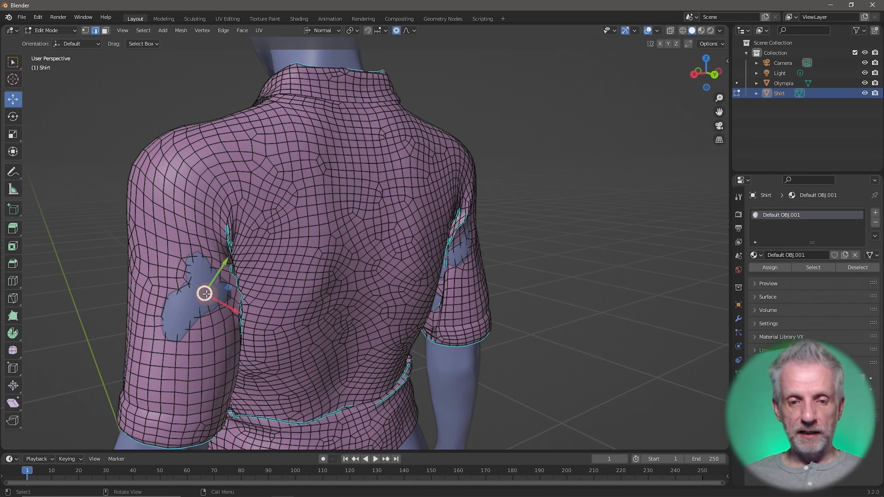
{"action": "key", "text": "g"}
{"action": "scroll", "coordinate": [206, 294], "scroll_direction": "up", "scroll_amount": 5}
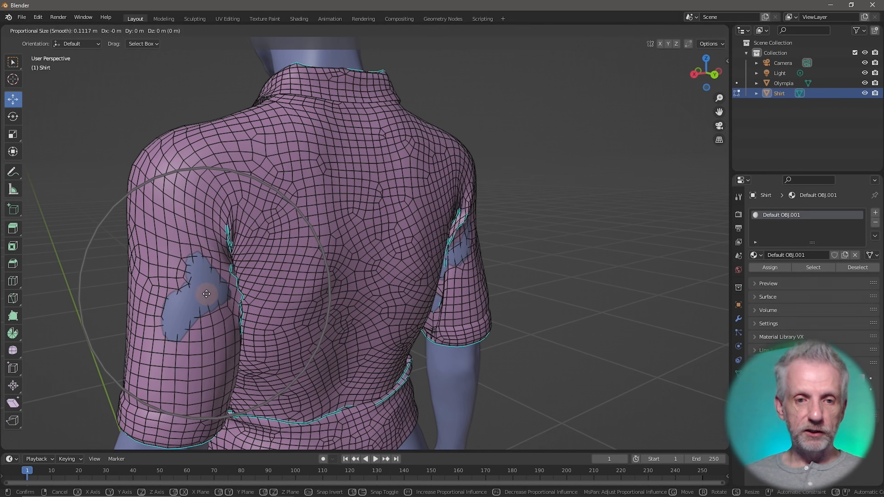
{"action": "scroll", "coordinate": [207, 294], "scroll_direction": "down", "scroll_amount": 3}
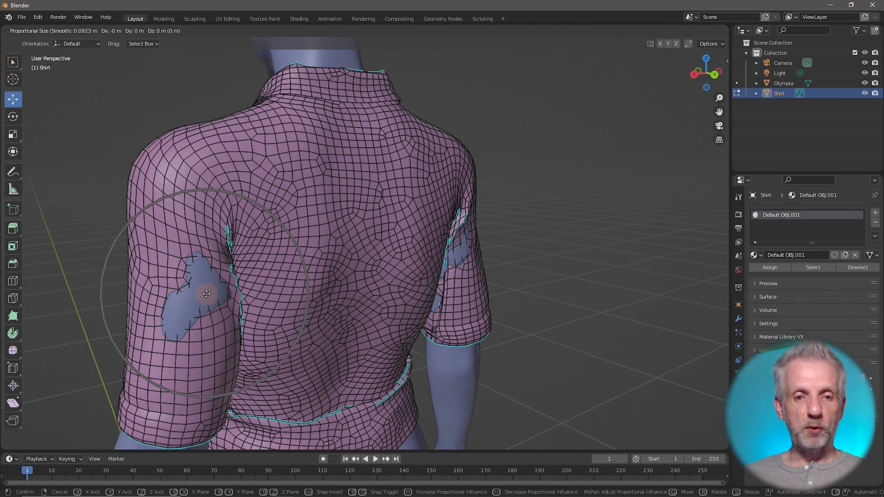
{"action": "scroll", "coordinate": [206, 294], "scroll_direction": "down", "scroll_amount": 1}
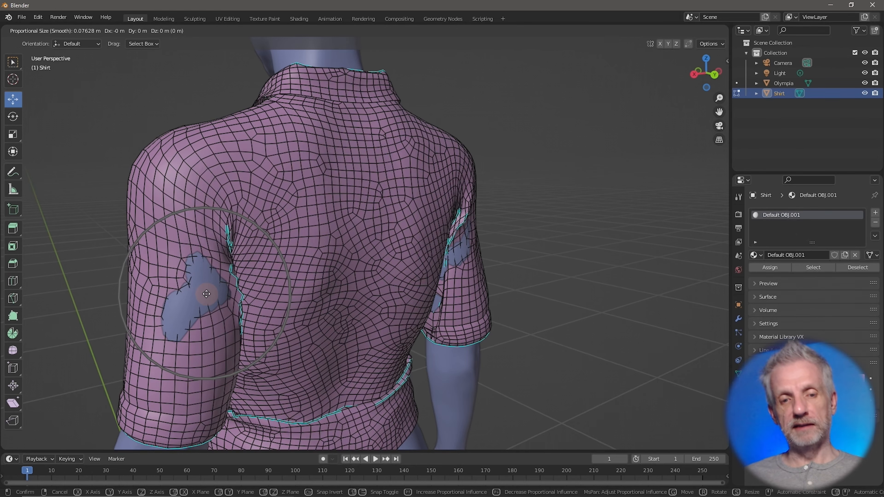
{"action": "left_click", "coordinate": [206, 293]}
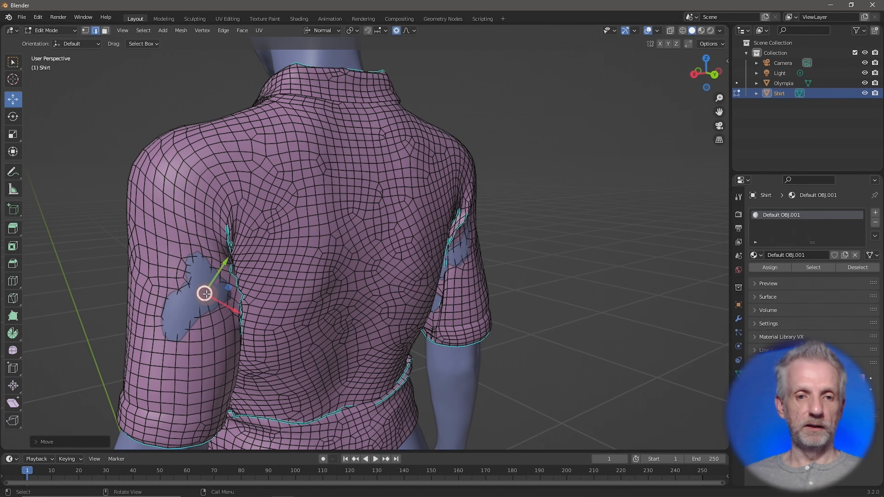
Adjust those vertices again and pull another sleeve-seam vertex outward over the body
{"action": "middle_click_drag", "start_coordinate": [203, 292], "coordinate": [250, 362]}
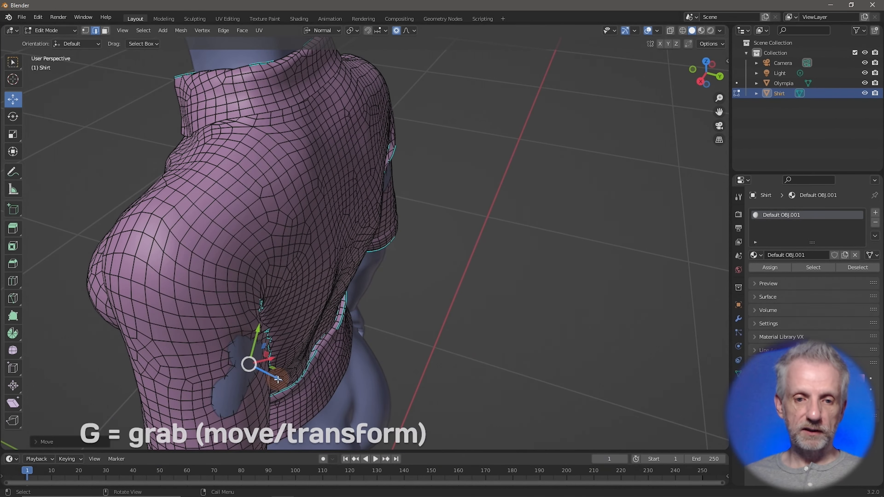
{"action": "key", "text": "g"}
{"action": "left_click", "coordinate": [248, 392]}
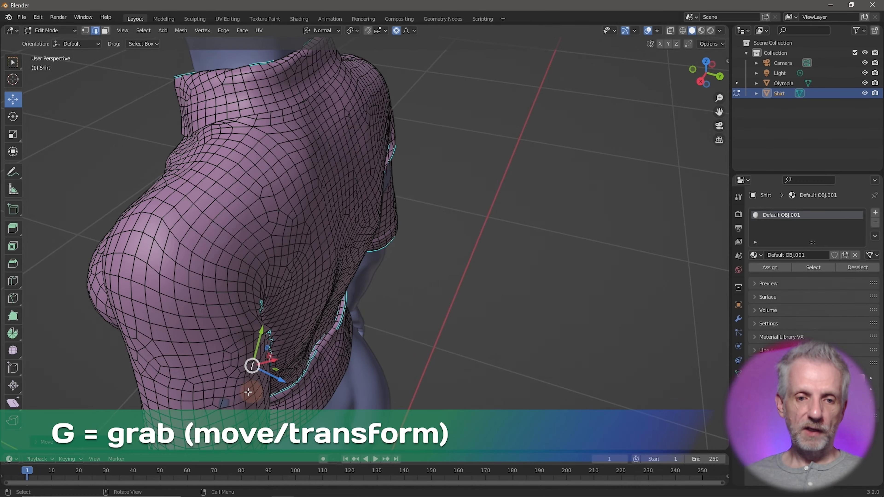
{"action": "left_click", "coordinate": [238, 403]}
{"action": "left_click_drag", "start_coordinate": [246, 414], "coordinate": [248, 418]}
{"action": "middle_click_drag", "start_coordinate": [290, 357], "coordinate": [459, 343]}
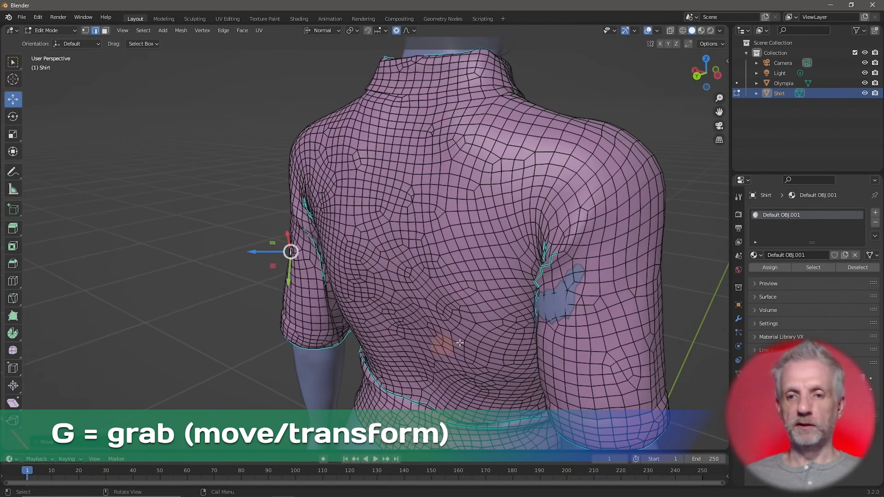
Switch to face selection and move the selected faces outward over the body
{"action": "left_click", "coordinate": [105, 31]}
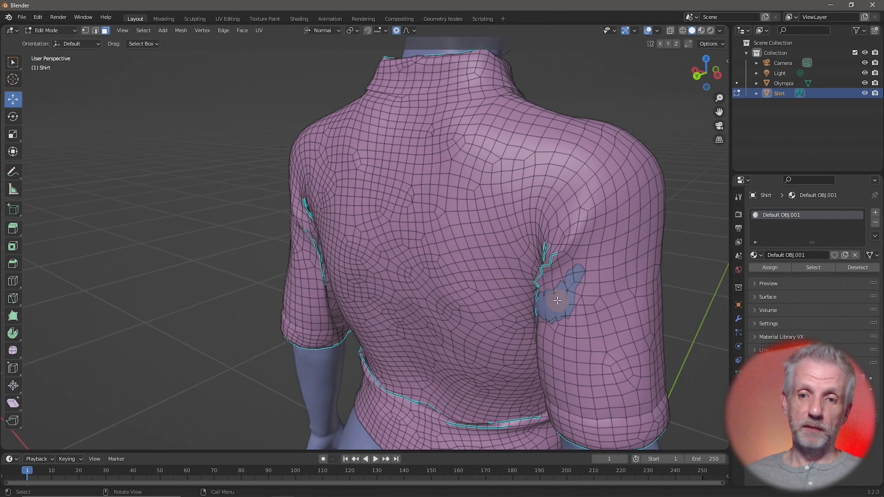
{"action": "middle_click_drag", "start_coordinate": [585, 332], "coordinate": [463, 374]}
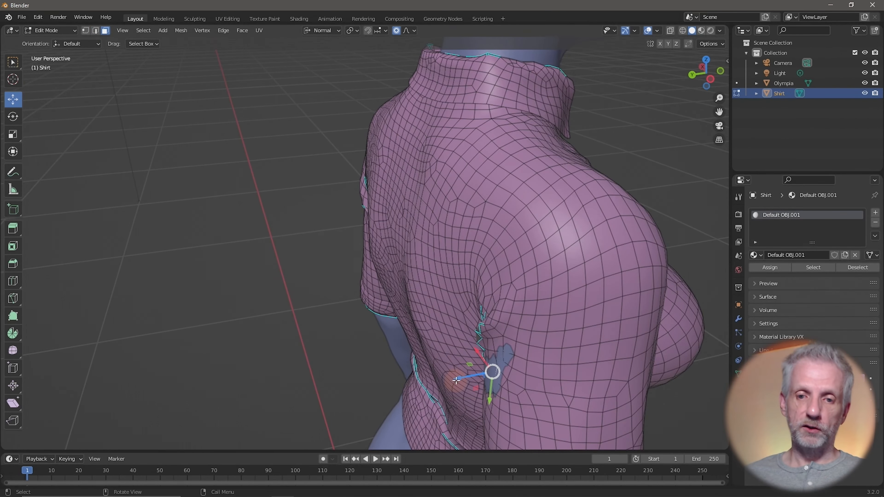
{"action": "left_click_drag", "start_coordinate": [452, 379], "coordinate": [438, 319]}
{"action": "middle_click_drag", "start_coordinate": [437, 319], "coordinate": [529, 310]}
{"action": "scroll", "coordinate": [530, 311], "scroll_direction": "down", "scroll_amount": 2}
Select a face on the left sleeve and pull it outward
{"action": "middle_click_drag", "start_coordinate": [444, 309], "coordinate": [488, 307]}
{"action": "left_click", "coordinate": [242, 307]}
{"action": "middle_click_drag", "start_coordinate": [272, 330], "coordinate": [348, 341]}
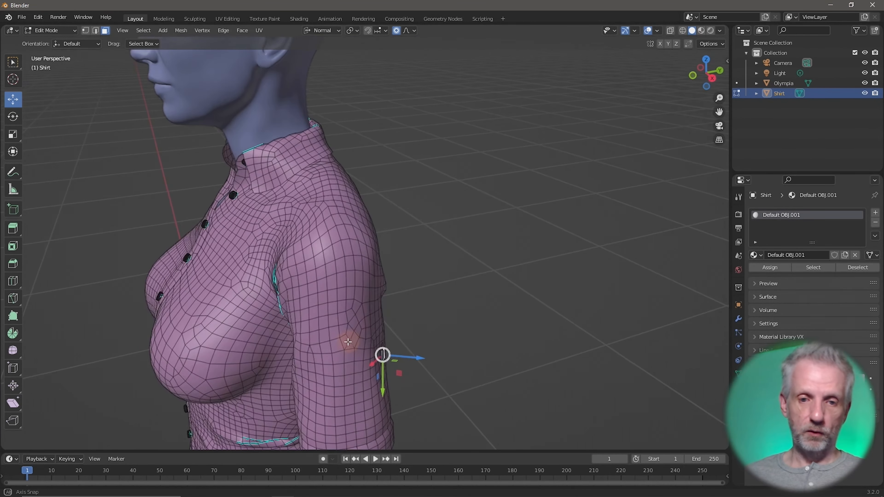
{"action": "left_click_drag", "start_coordinate": [420, 358], "coordinate": [418, 357]}
{"action": "middle_click_drag", "start_coordinate": [419, 358], "coordinate": [519, 330]}
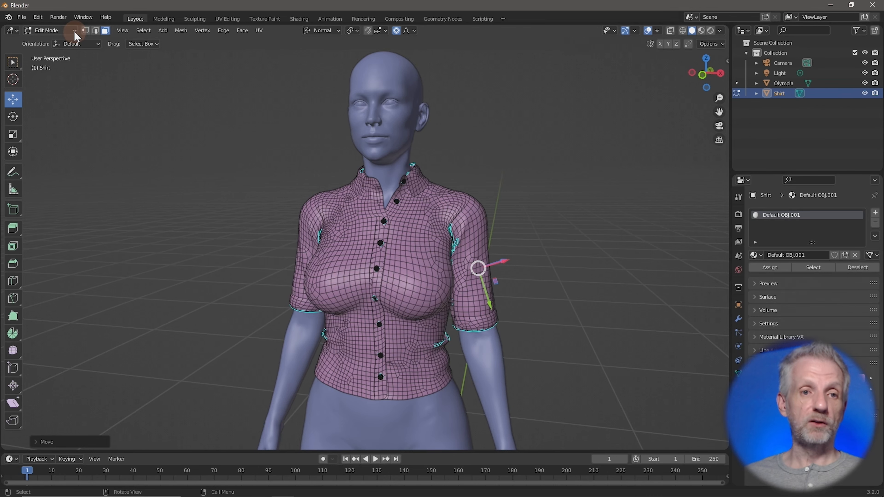
Return the Shirt to Object Mode and reselect it as the only chosen object
{"action": "middle_click_drag", "start_coordinate": [223, 152], "coordinate": [208, 152]}
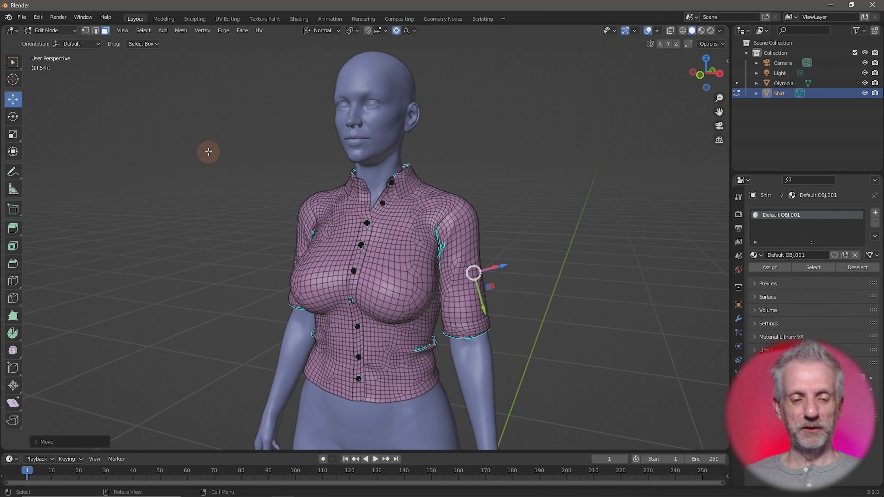
{"action": "key", "text": "Tab"}
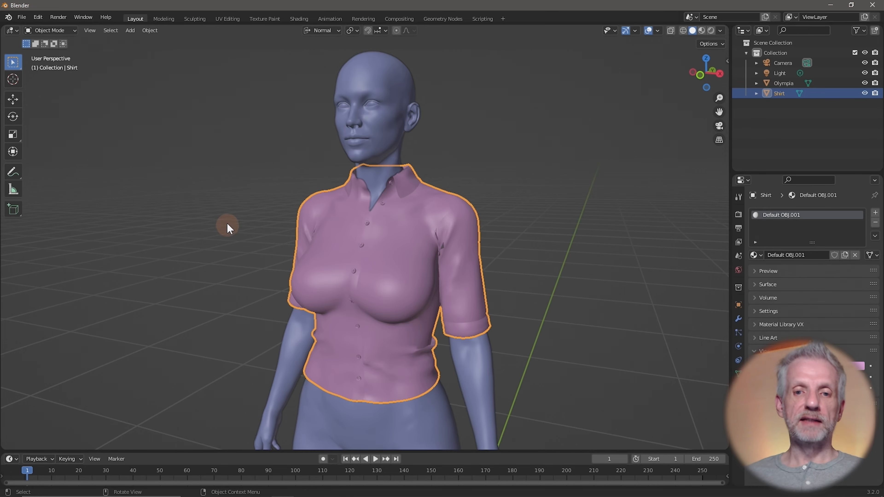
{"action": "middle_click_drag", "start_coordinate": [227, 224], "coordinate": [223, 217]}
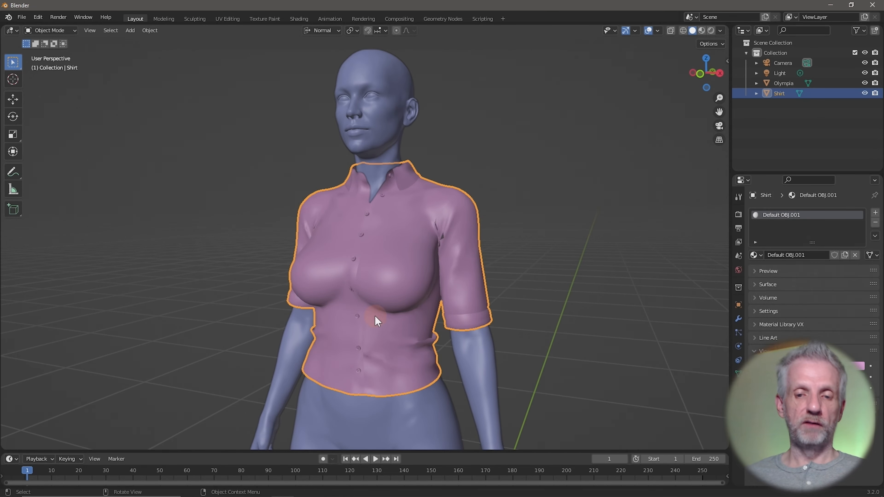
{"action": "middle_click_drag", "start_coordinate": [376, 317], "coordinate": [355, 329]}
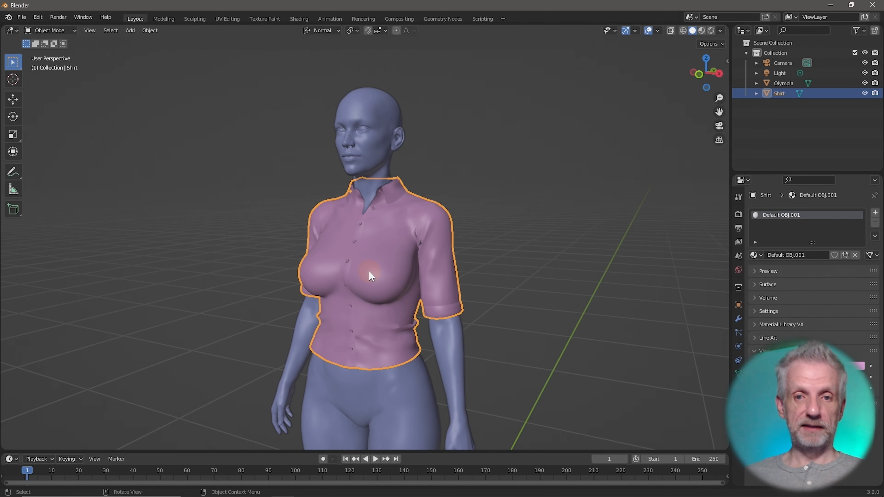
{"action": "left_click", "coordinate": [471, 261]}
{"action": "left_click", "coordinate": [383, 254]}
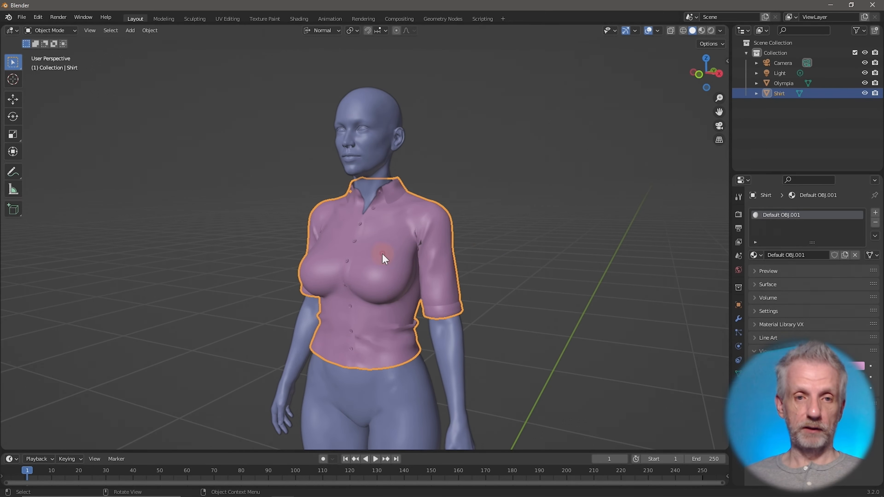
Start a Wavefront (.obj) export from the File menu
{"action": "left_click", "coordinate": [23, 18]}
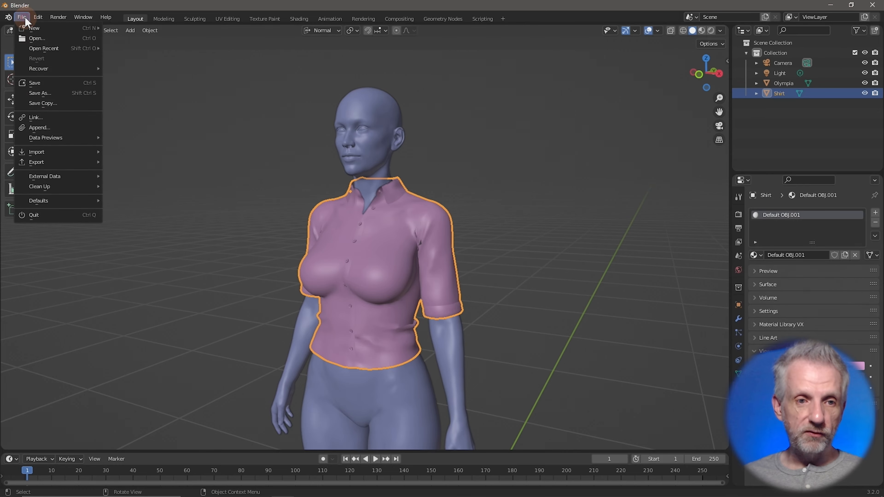
{"action": "mouse_move", "coordinate": [57, 166]}
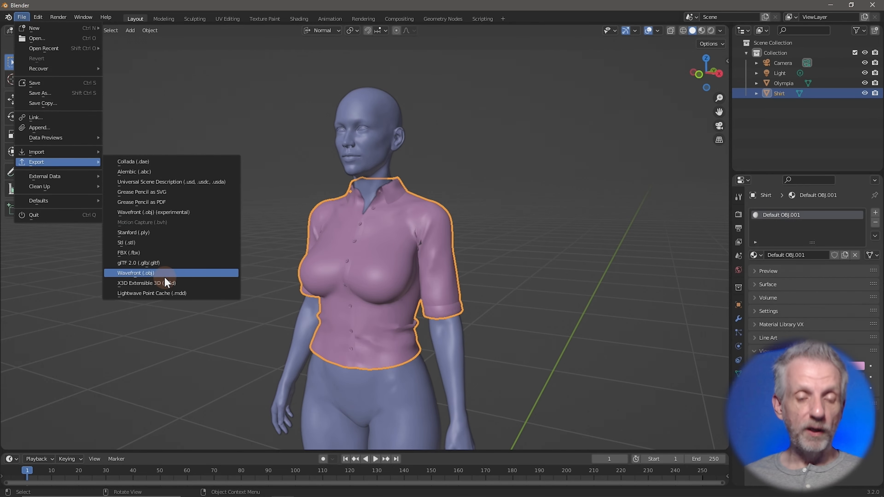
{"action": "left_click", "coordinate": [185, 272]}
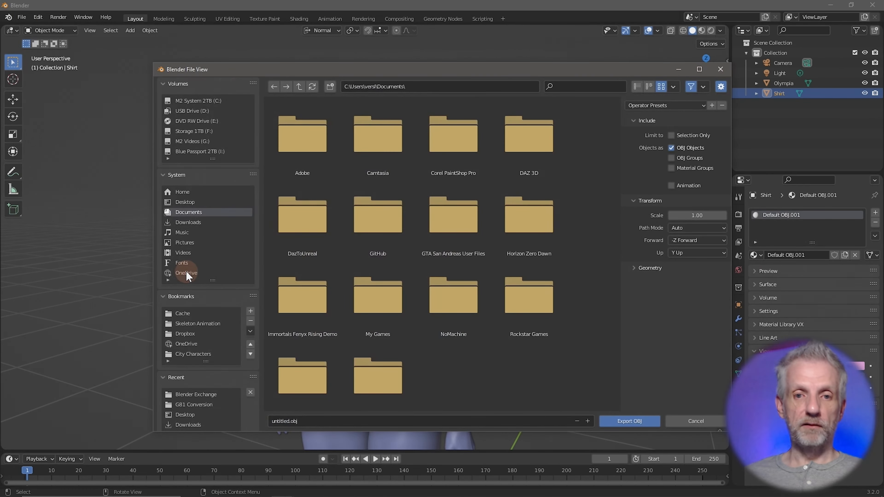
Browse to Desktop > New Project > Exports > Blender Exchange and start typing the file name
{"action": "left_click", "coordinate": [191, 202]}
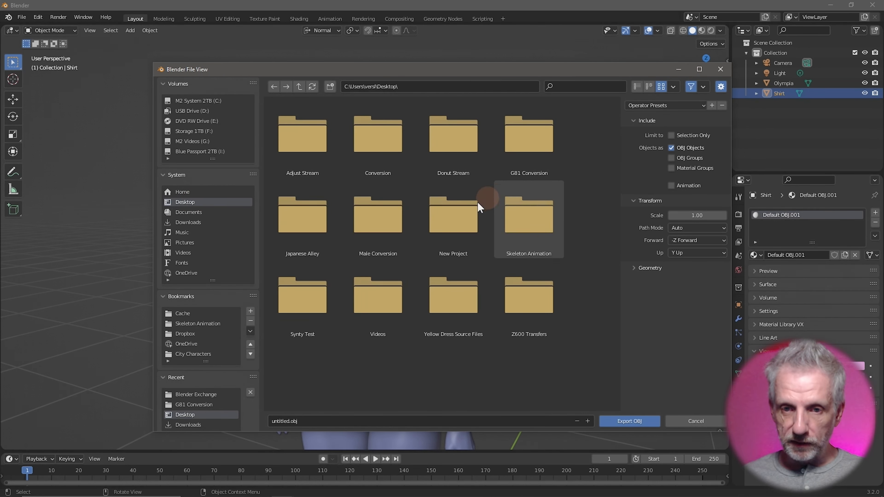
{"action": "left_click", "coordinate": [449, 225]}
{"action": "double_click", "coordinate": [448, 226]}
{"action": "double_click", "coordinate": [355, 161]}
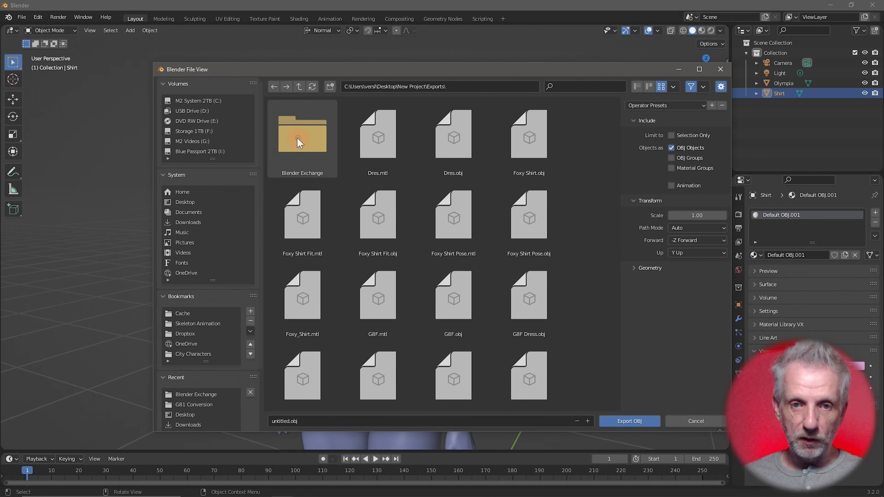
{"action": "double_click", "coordinate": [297, 137]}
{"action": "left_click", "coordinate": [377, 420]}
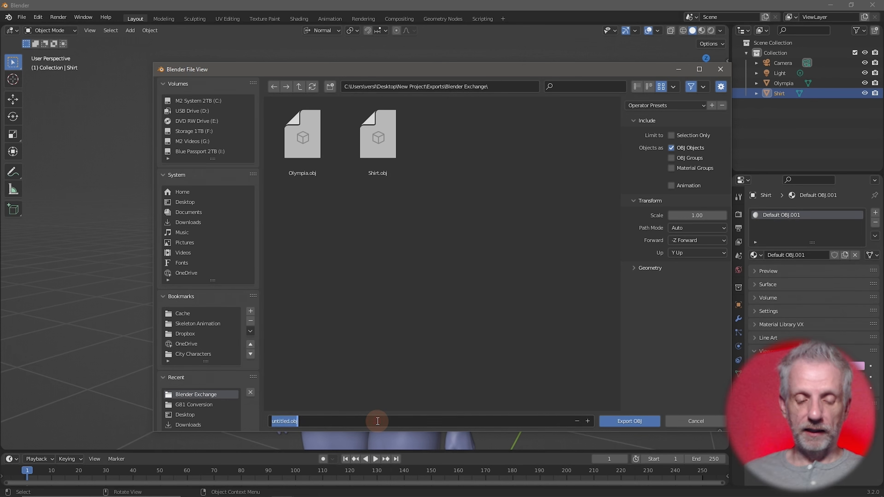
{"action": "type", "text": "Sleeve Length"}
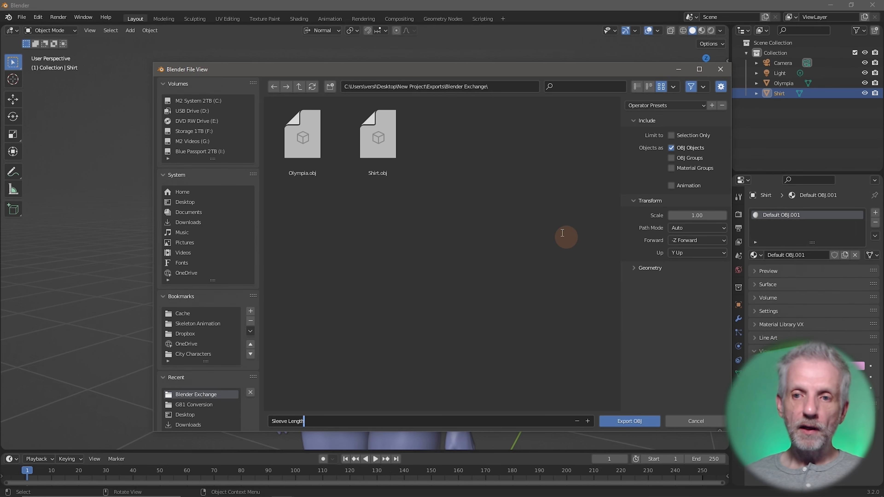
Set the OBJ export scale to 100 and enable Selection Only
{"action": "left_click_drag", "start_coordinate": [602, 72], "coordinate": [638, 28]}
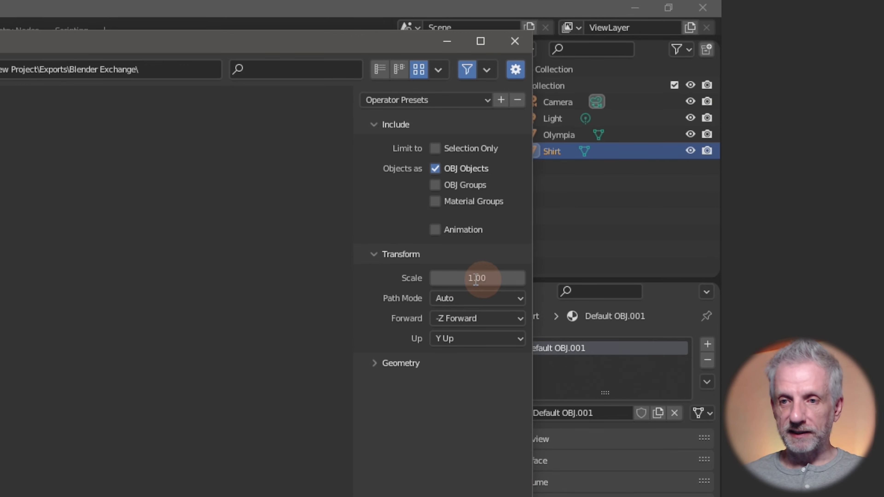
{"action": "left_click", "coordinate": [490, 280]}
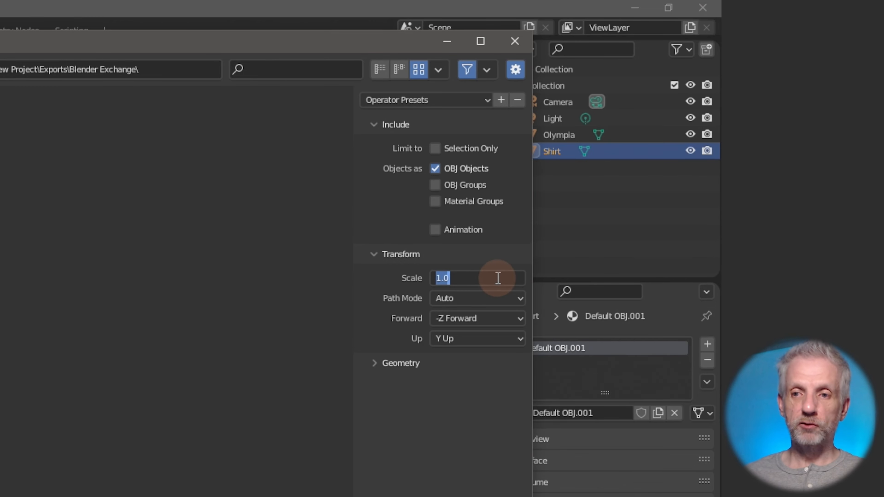
{"action": "type", "text": "100"}
{"action": "key", "text": "Return"}
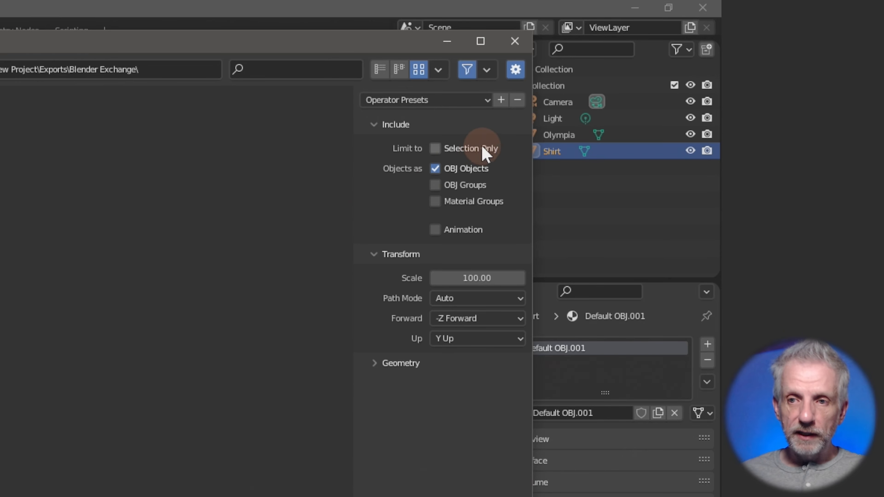
{"action": "left_click", "coordinate": [434, 149]}
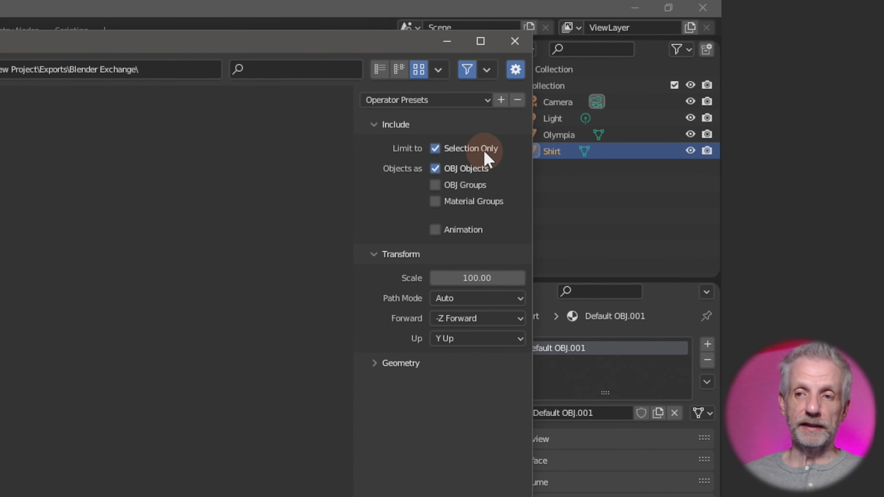